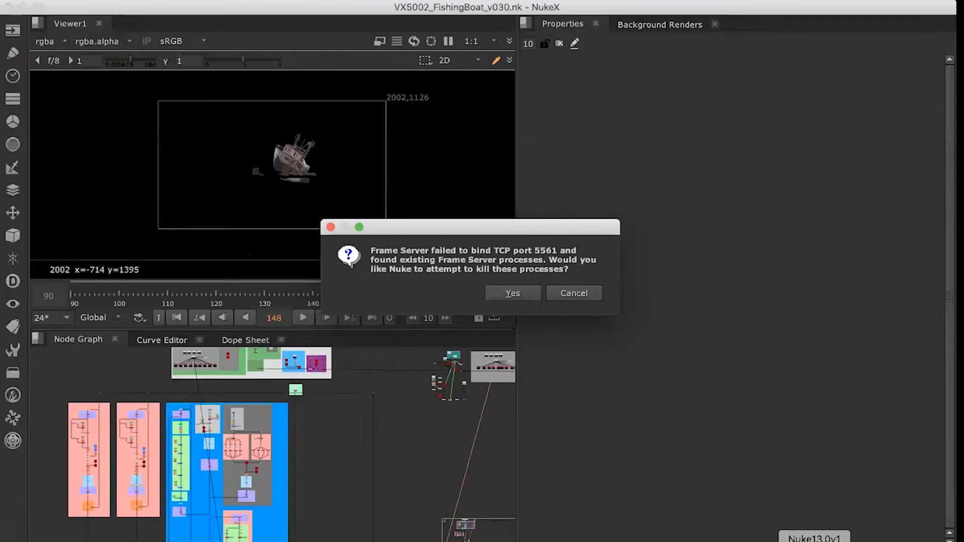
Cancel the Frame Server prompt and examine the node graph's SKY REPLACEMENT and ASSETS groups, including the RENDER section
{"action": "left_click", "coordinate": [580, 297]}
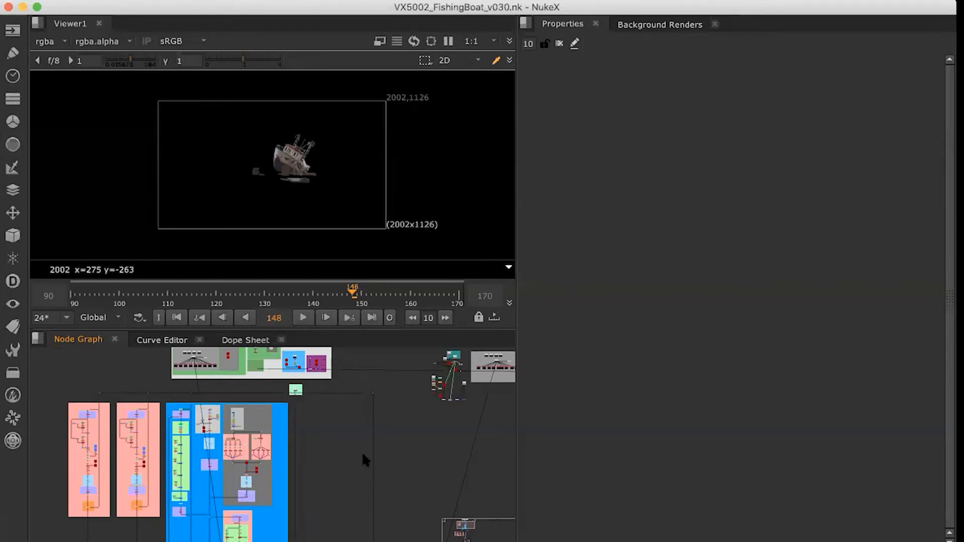
{"action": "scroll", "coordinate": [362, 451], "scroll_direction": "up", "scroll_amount": 3}
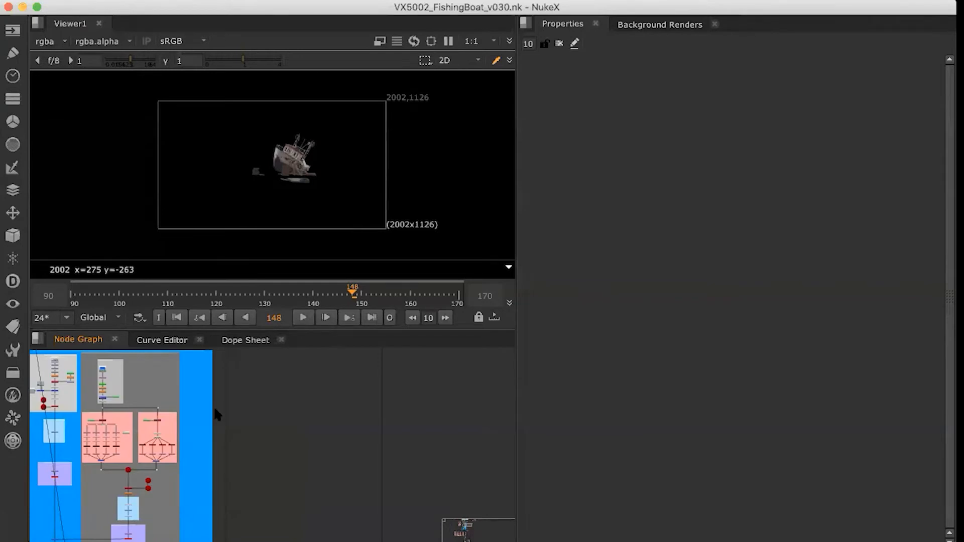
{"action": "scroll", "coordinate": [214, 410], "scroll_direction": "up", "scroll_amount": 3}
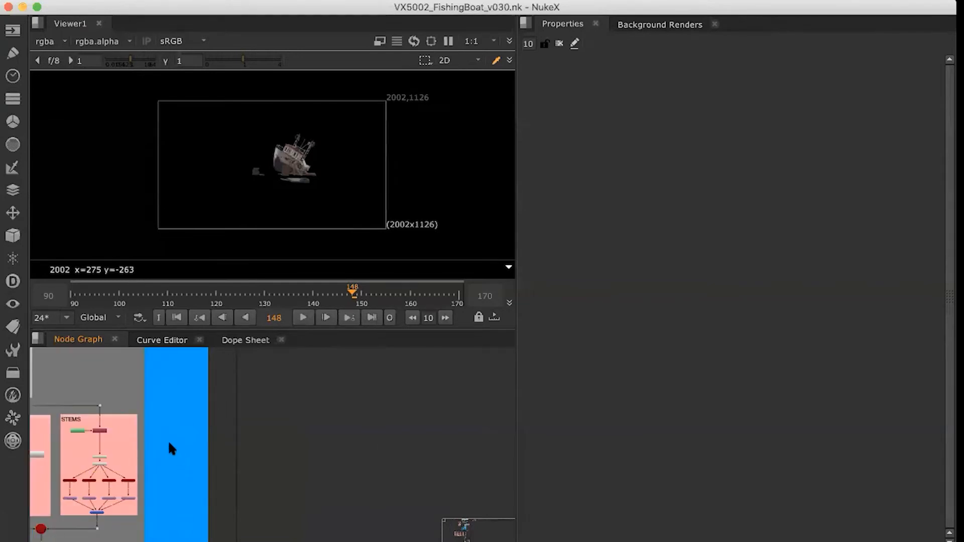
{"action": "scroll", "coordinate": [168, 440], "scroll_direction": "down", "scroll_amount": 5}
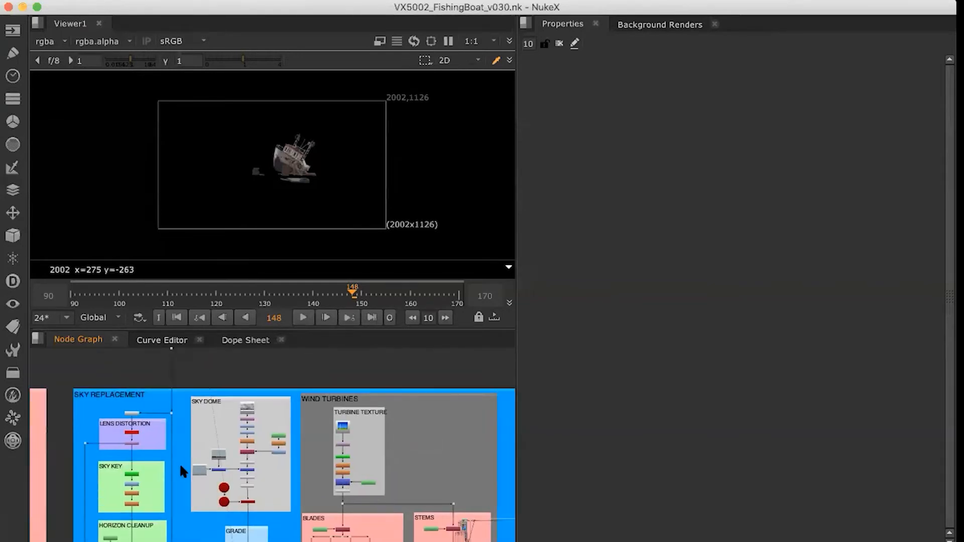
{"action": "middle_click_drag", "start_coordinate": [129, 433], "coordinate": [402, 494]}
{"action": "middle_click_drag", "start_coordinate": [299, 364], "coordinate": [389, 455]}
{"action": "middle_click_drag", "start_coordinate": [388, 414], "coordinate": [81, 456]}
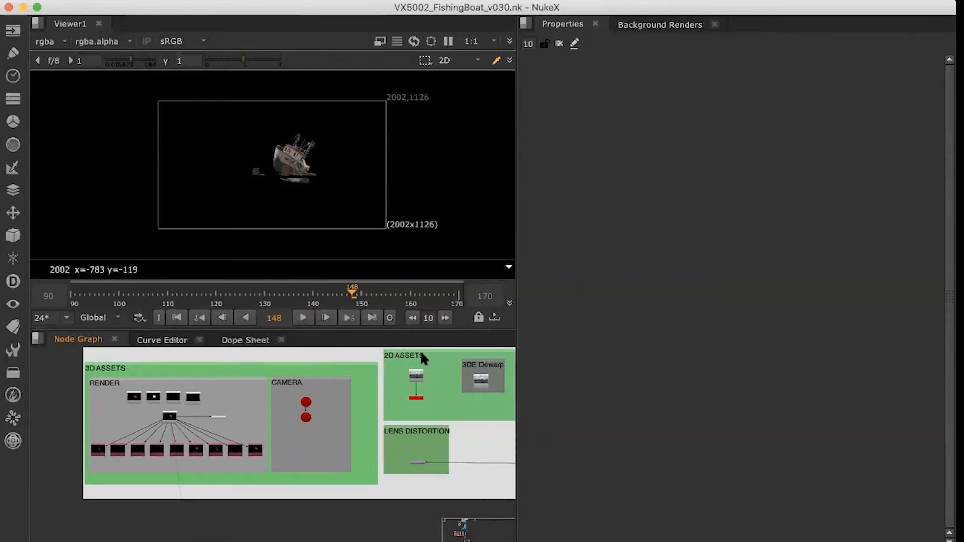
{"action": "middle_click_drag", "start_coordinate": [310, 445], "coordinate": [307, 346]}
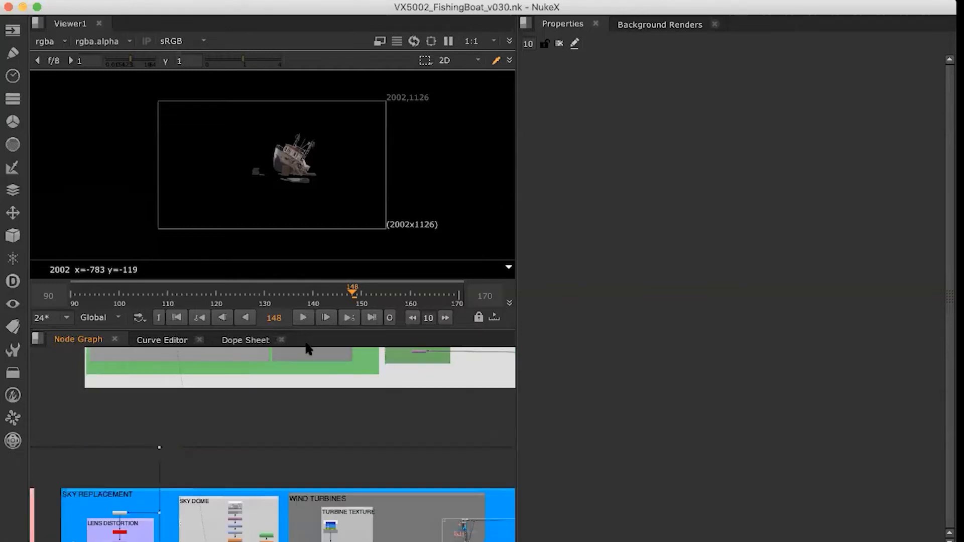
{"action": "middle_click_drag", "start_coordinate": [265, 447], "coordinate": [327, 435]}
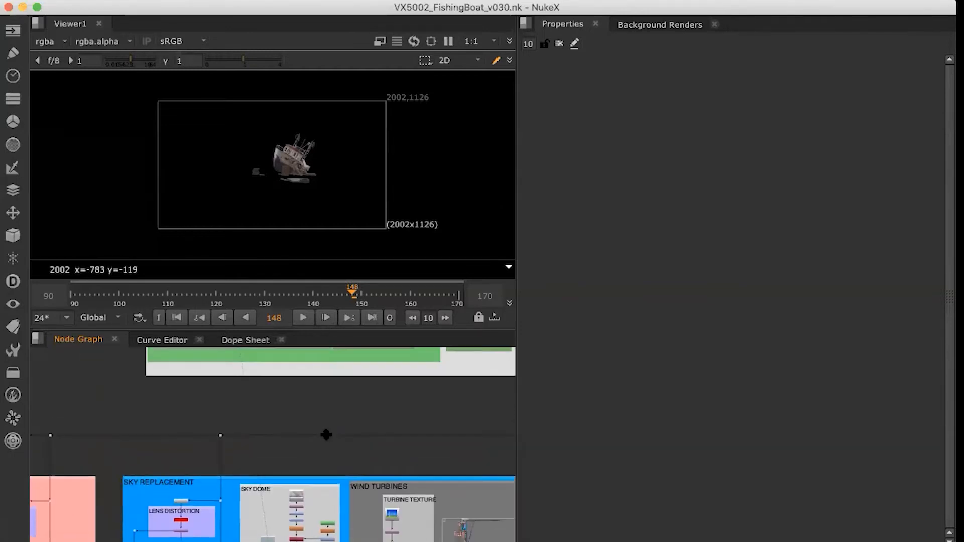
{"action": "middle_click_drag", "start_coordinate": [326, 374], "coordinate": [198, 520]}
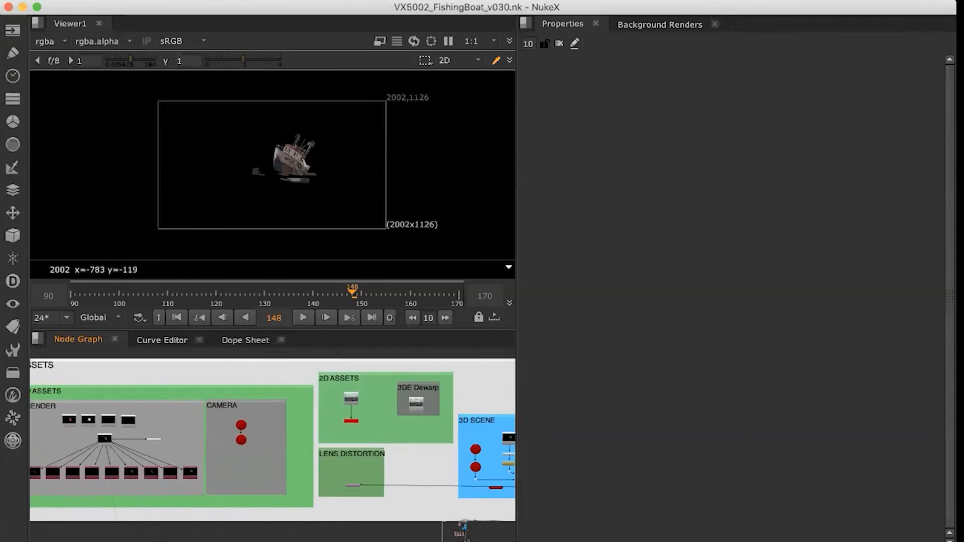
{"action": "middle_click_drag", "start_coordinate": [115, 400], "coordinate": [193, 382]}
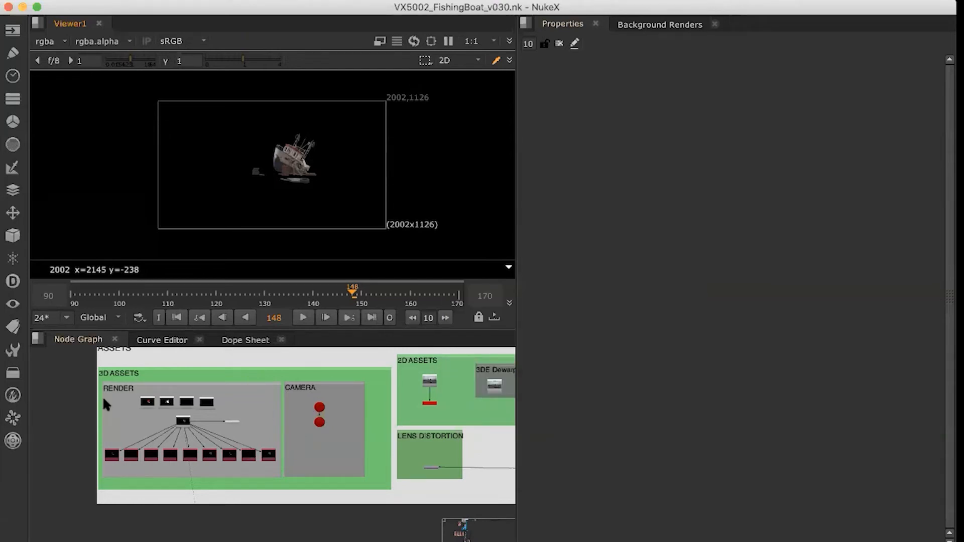
{"action": "scroll", "coordinate": [149, 406], "scroll_direction": "up", "scroll_amount": 8}
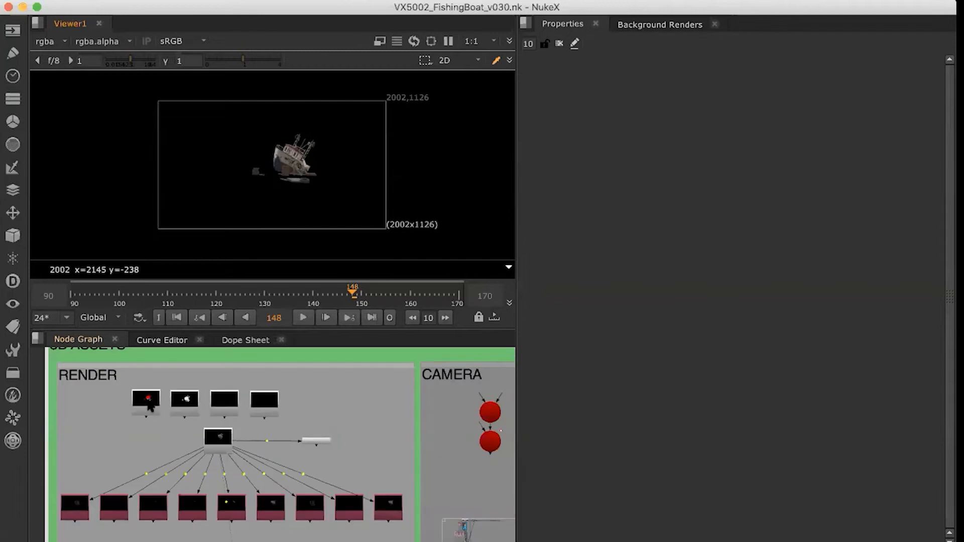
Move the TURBINE TEXTURE group up out of the WIND TURBINES section, placing it just below the ASSETS group
{"action": "scroll", "coordinate": [150, 411], "scroll_direction": "down", "scroll_amount": 10}
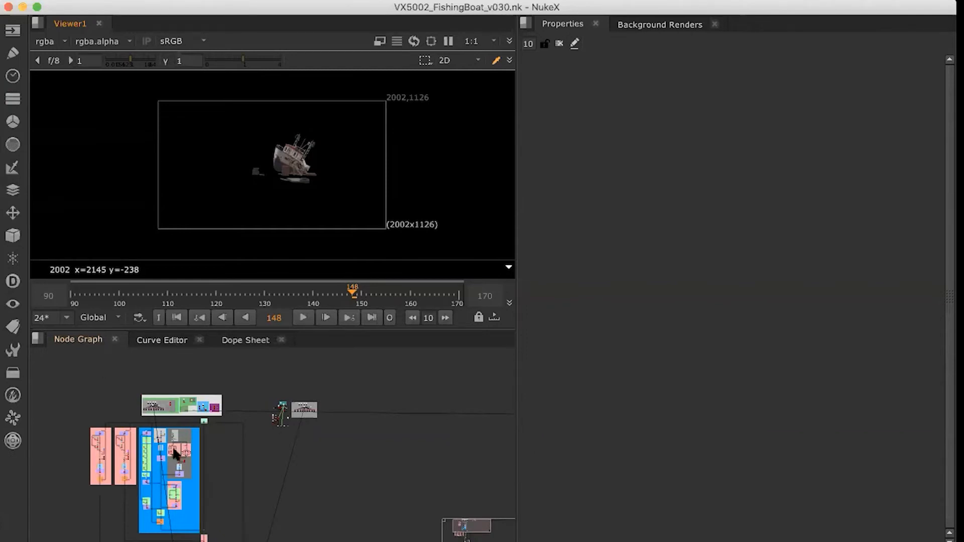
{"action": "scroll", "coordinate": [174, 453], "scroll_direction": "up", "scroll_amount": 4}
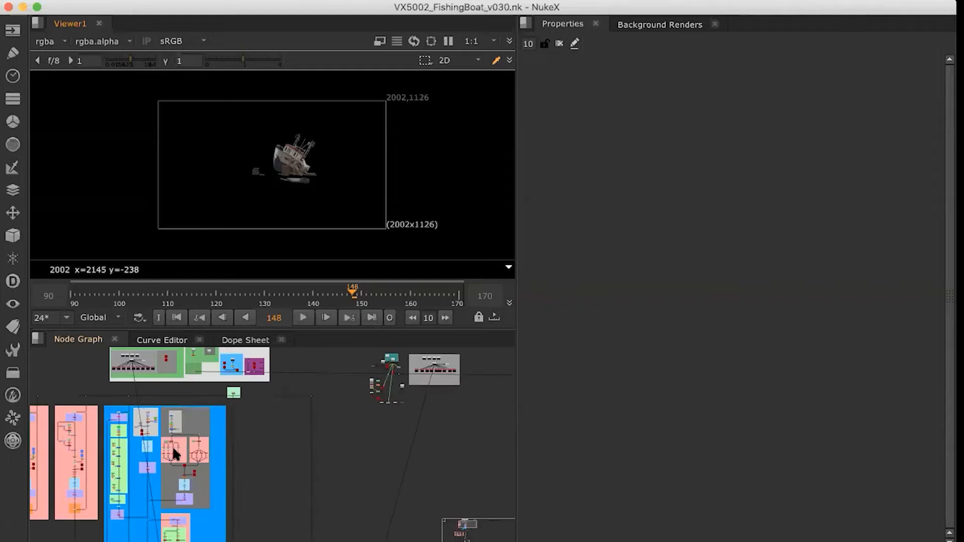
{"action": "middle_click_drag", "start_coordinate": [204, 449], "coordinate": [323, 481]}
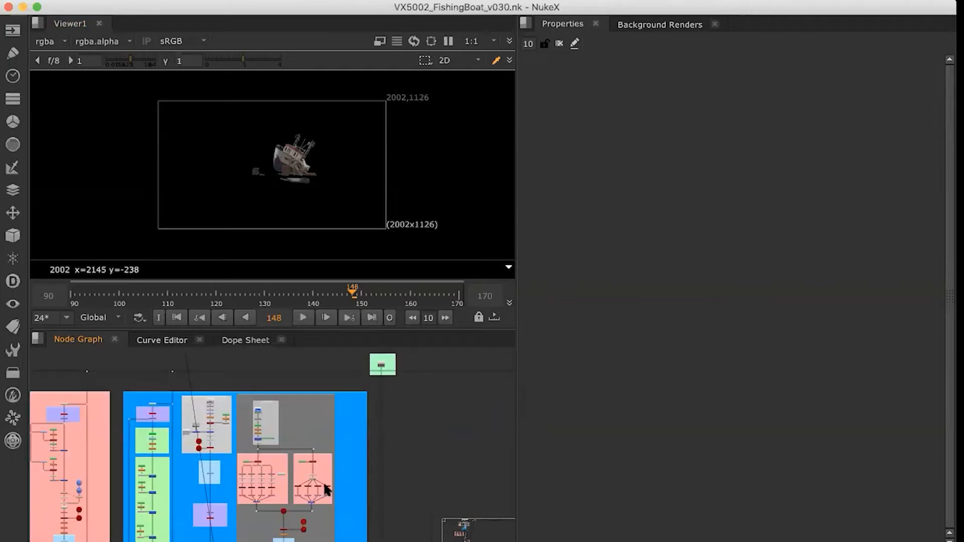
{"action": "scroll", "coordinate": [323, 481], "scroll_direction": "down", "scroll_amount": 3}
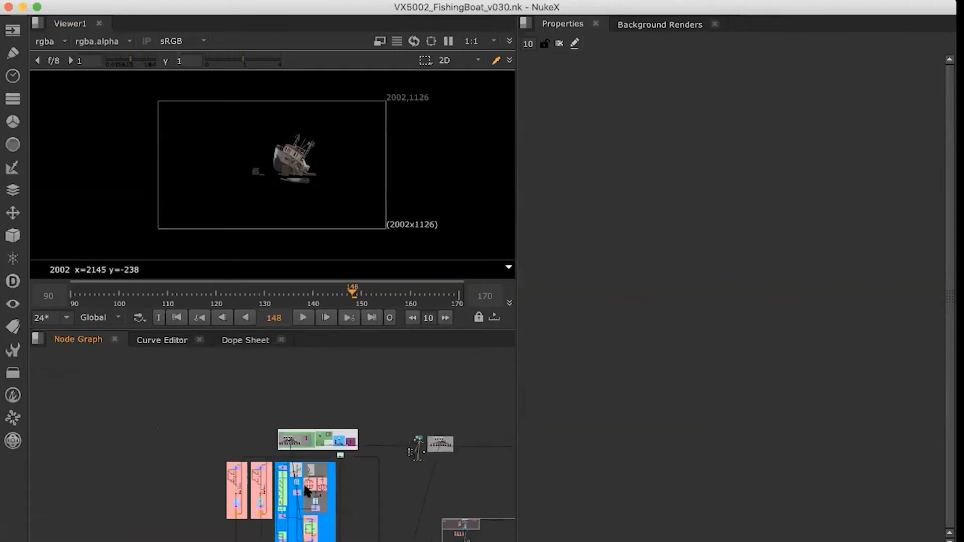
{"action": "mouse_move", "coordinate": [305, 484]}
{"action": "left_mouse_down"}
{"action": "mouse_move", "coordinate": [272, 423]}
{"action": "mouse_move", "coordinate": [310, 470]}
{"action": "left_mouse_up"}
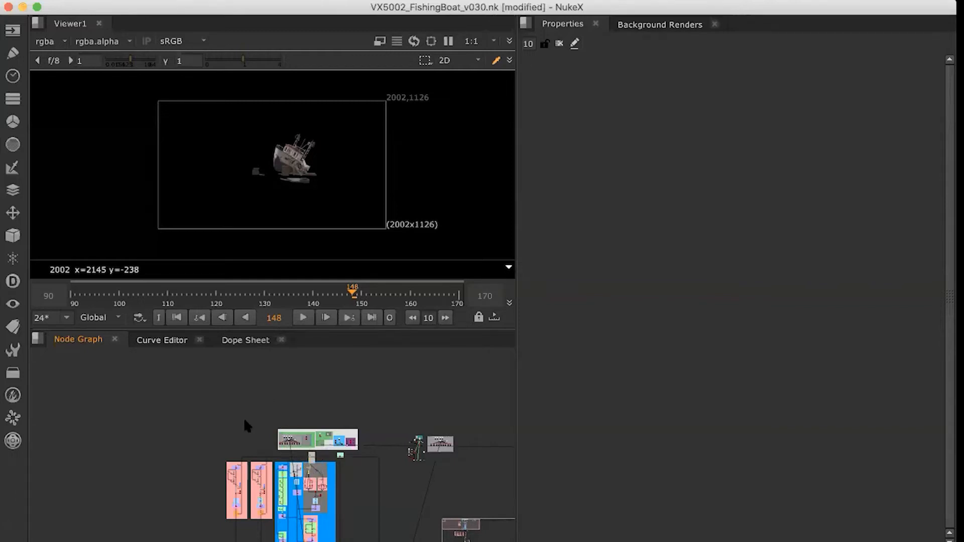
Open the properties of the Dewarped_Scan read node in the ASSETS group
{"action": "middle_click_drag", "start_coordinate": [209, 415], "coordinate": [176, 369]}
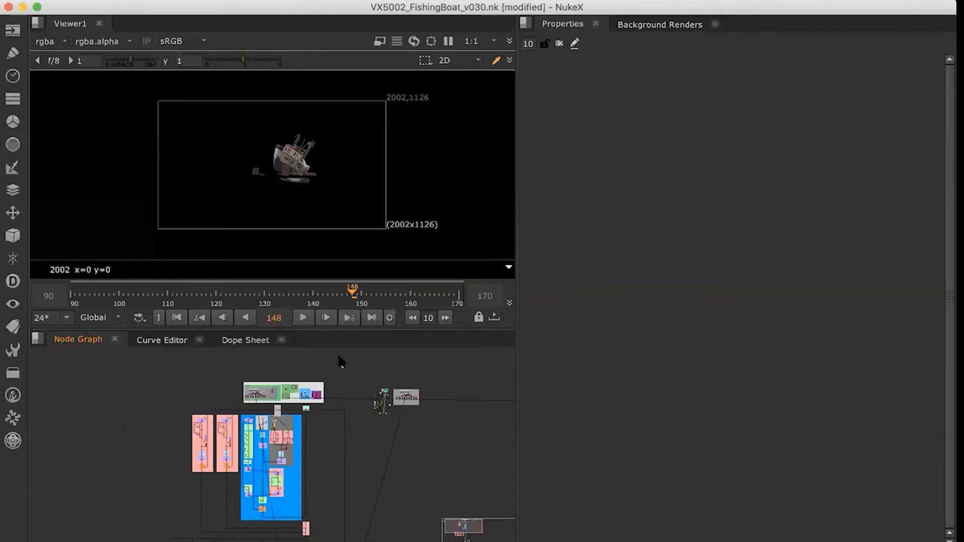
{"action": "scroll", "coordinate": [304, 395], "scroll_direction": "up", "scroll_amount": 3}
{"action": "double_click", "coordinate": [285, 386]}
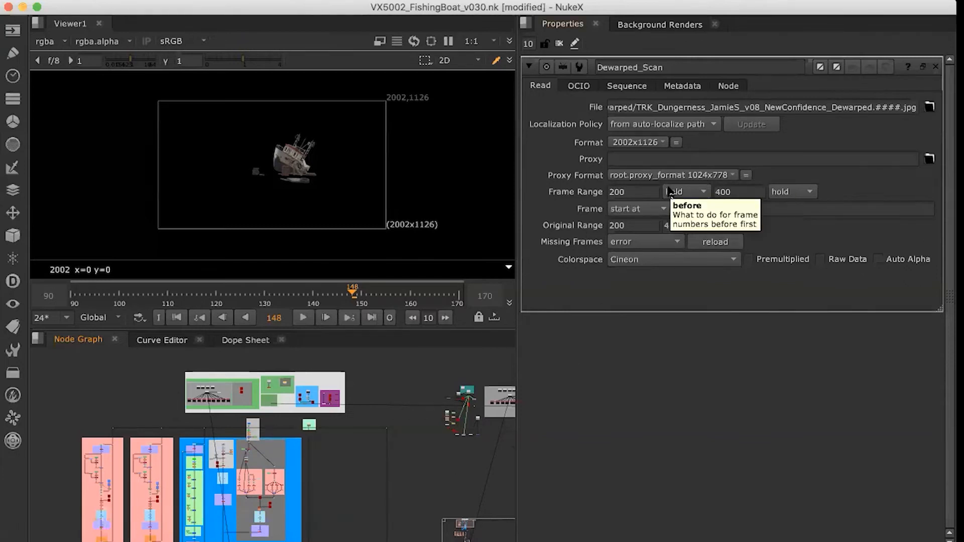
Look through the Image node list, and add a 3D Camera node in the empty area beside the ASSETS group
{"action": "left_click", "coordinate": [12, 30]}
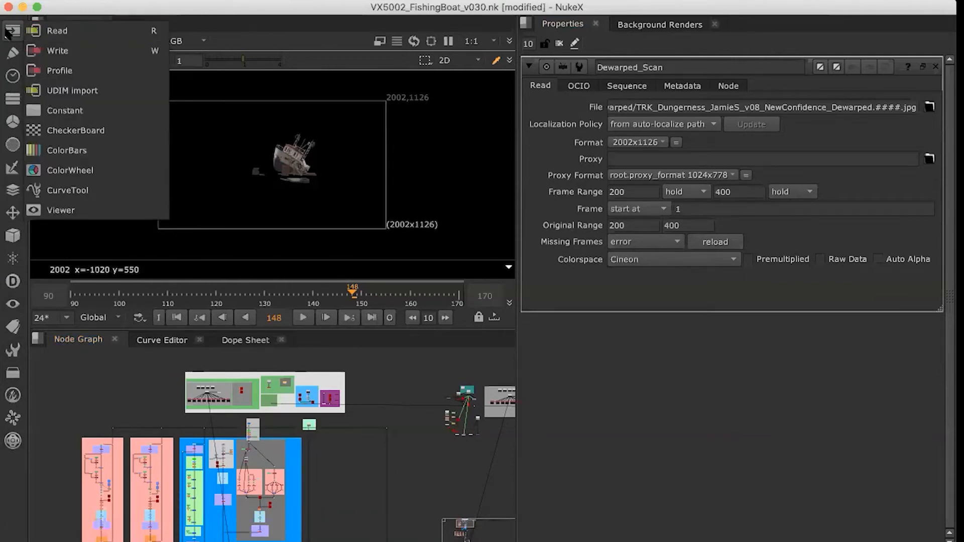
{"action": "left_click", "coordinate": [8, 32]}
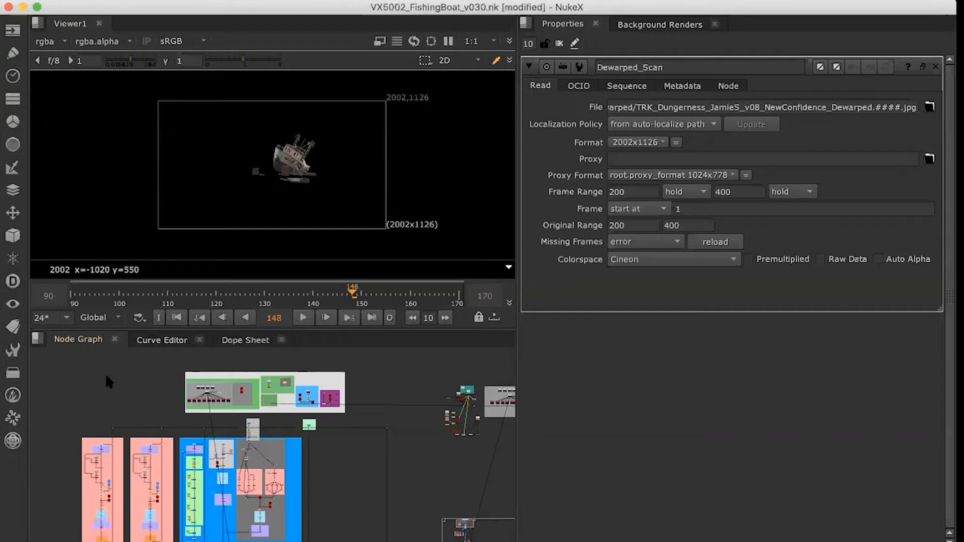
{"action": "key", "text": "Tab"}
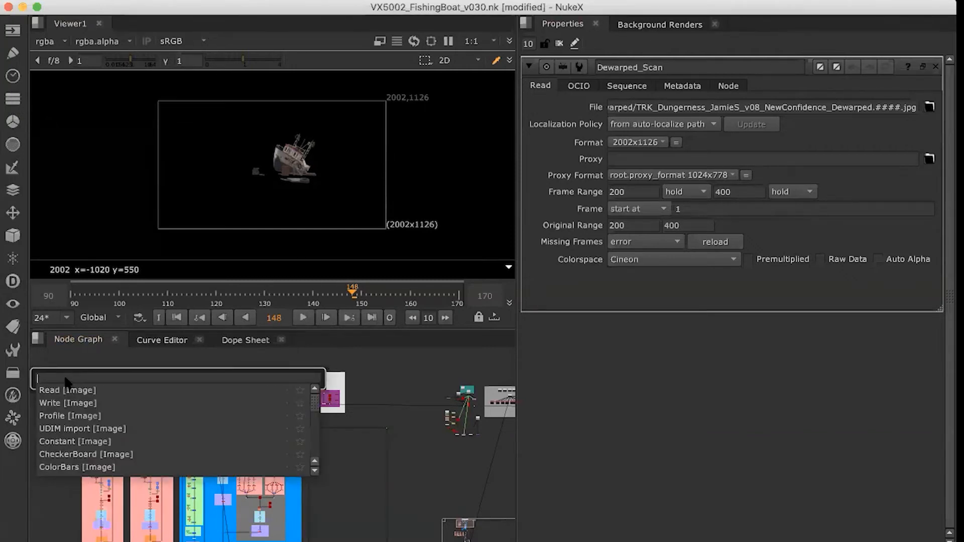
{"action": "type", "text": "cam"}
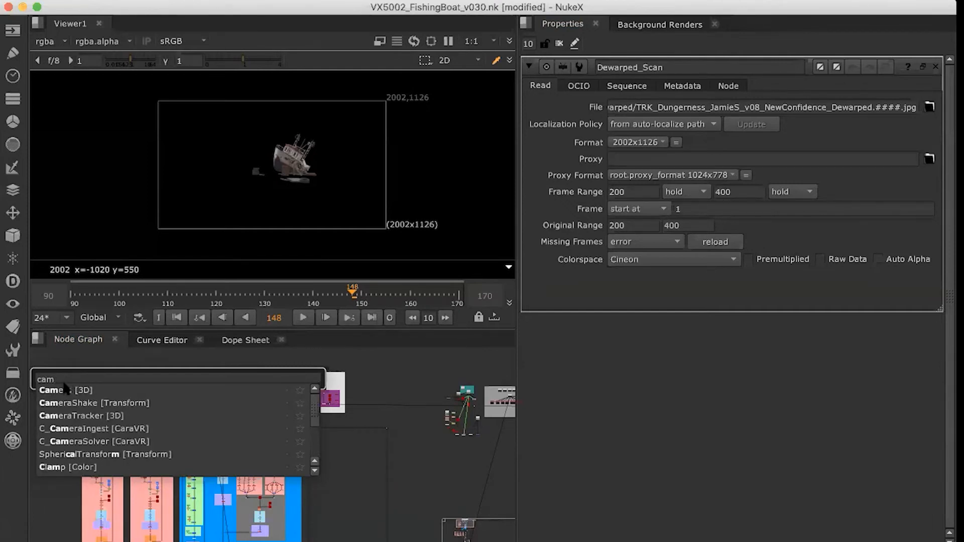
{"action": "key", "text": "Return"}
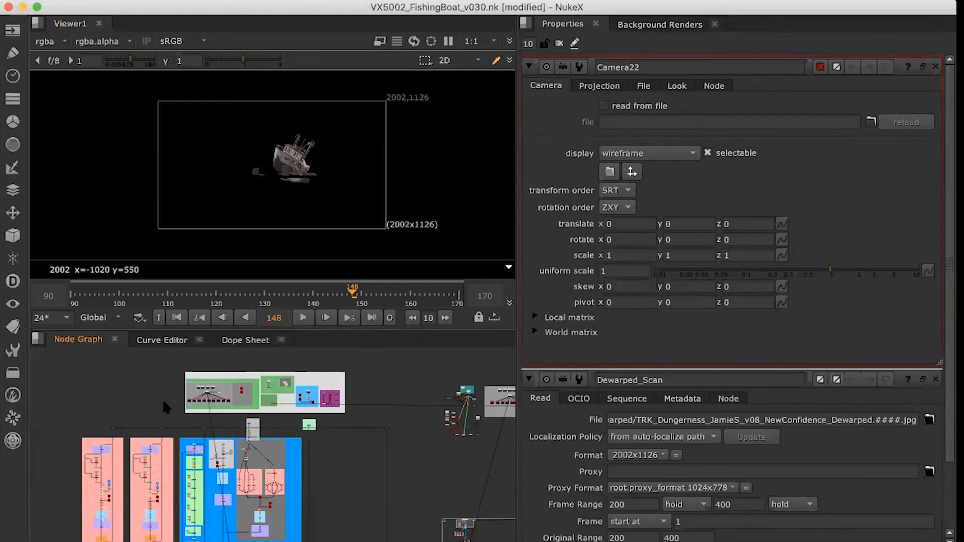
Select the ASSETS group with its contents, examine its labelled sections close up and from afar, and clear the selection
{"action": "scroll", "coordinate": [88, 371], "scroll_direction": "up", "scroll_amount": 3}
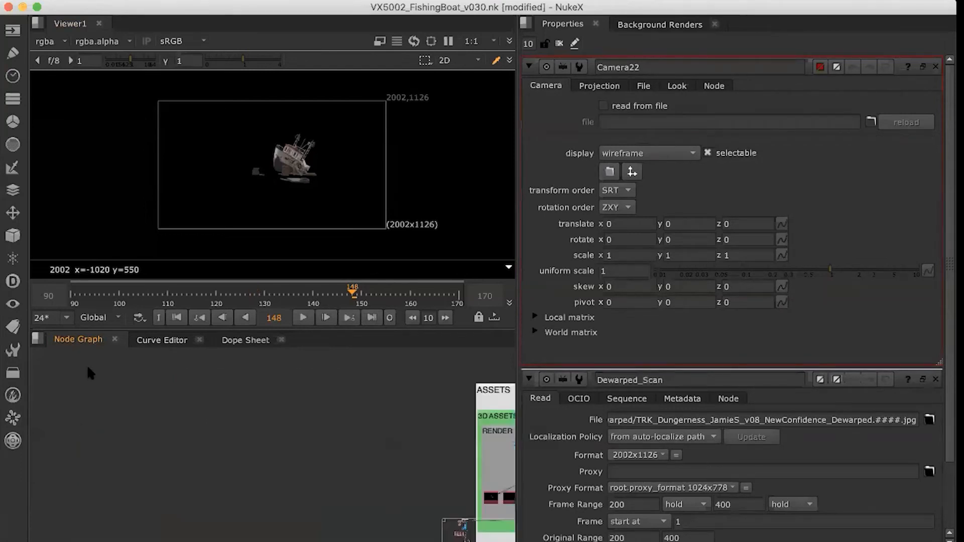
{"action": "scroll", "coordinate": [89, 372], "scroll_direction": "down", "scroll_amount": 3}
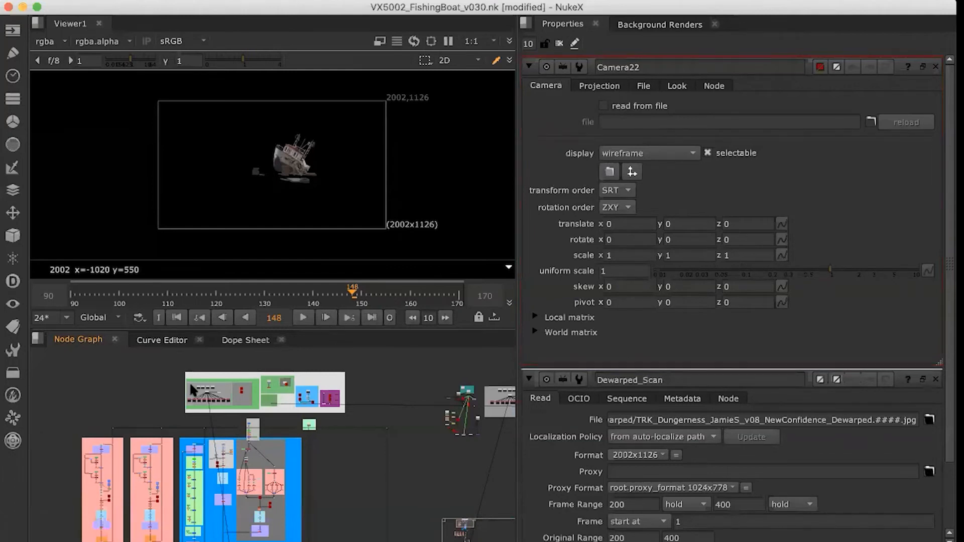
{"action": "scroll", "coordinate": [201, 370], "scroll_direction": "up", "scroll_amount": 5}
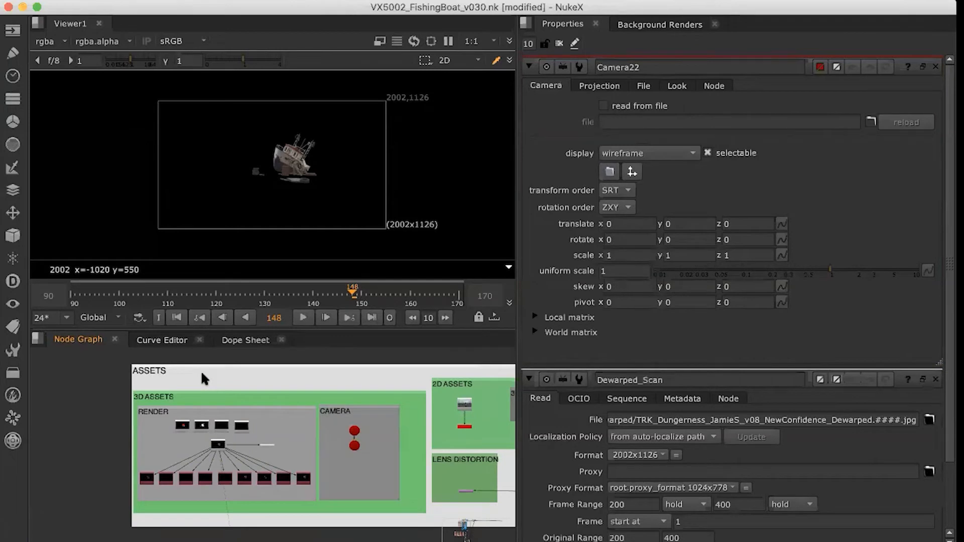
{"action": "scroll", "coordinate": [201, 370], "scroll_direction": "down", "scroll_amount": 2}
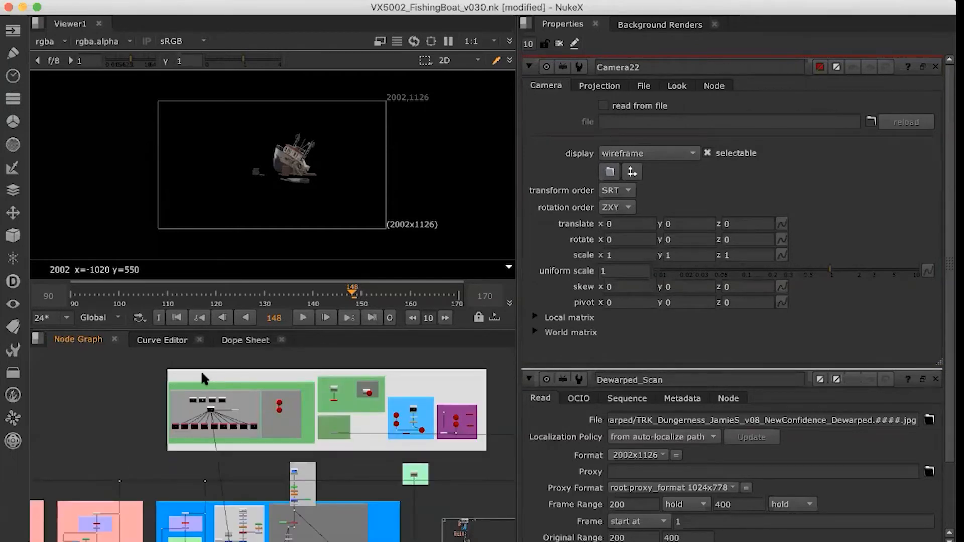
{"action": "scroll", "coordinate": [201, 371], "scroll_direction": "up", "scroll_amount": 2}
{"action": "left_click", "coordinate": [227, 370]}
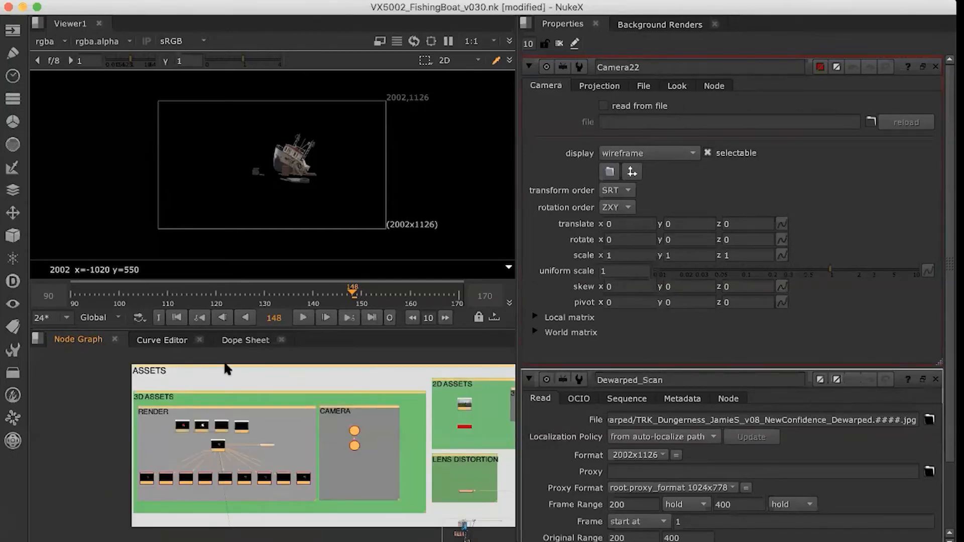
{"action": "scroll", "coordinate": [228, 369], "scroll_direction": "down", "scroll_amount": 2}
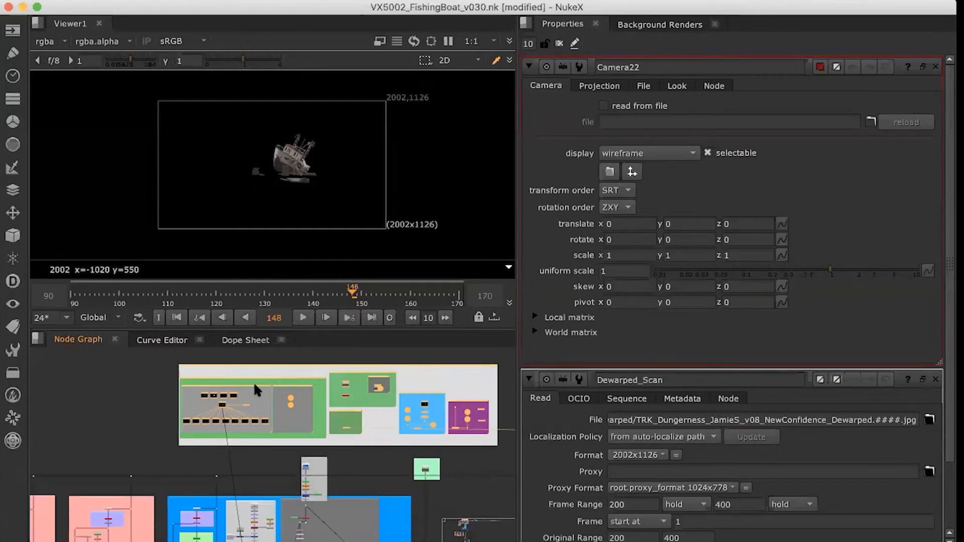
{"action": "scroll", "coordinate": [255, 385], "scroll_direction": "up", "scroll_amount": 2}
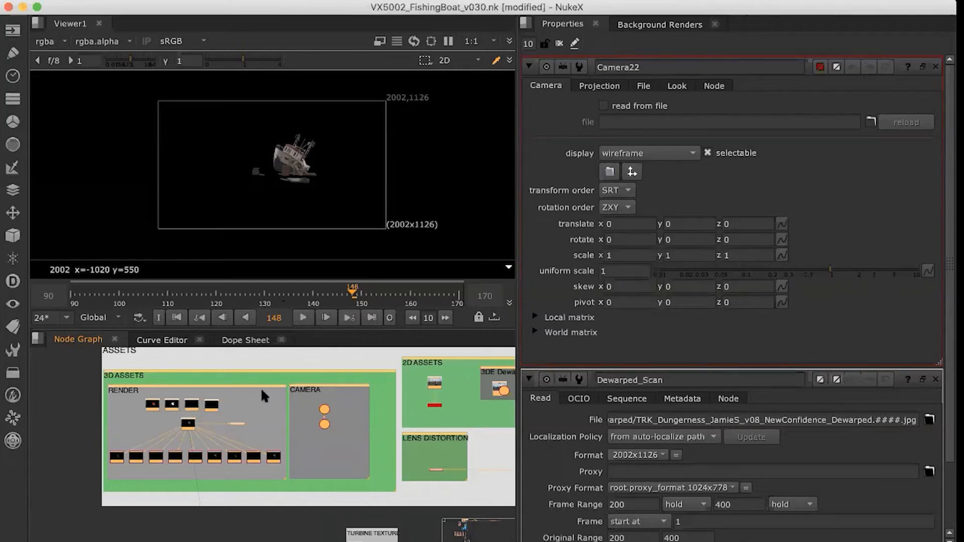
{"action": "scroll", "coordinate": [261, 387], "scroll_direction": "down", "scroll_amount": 3}
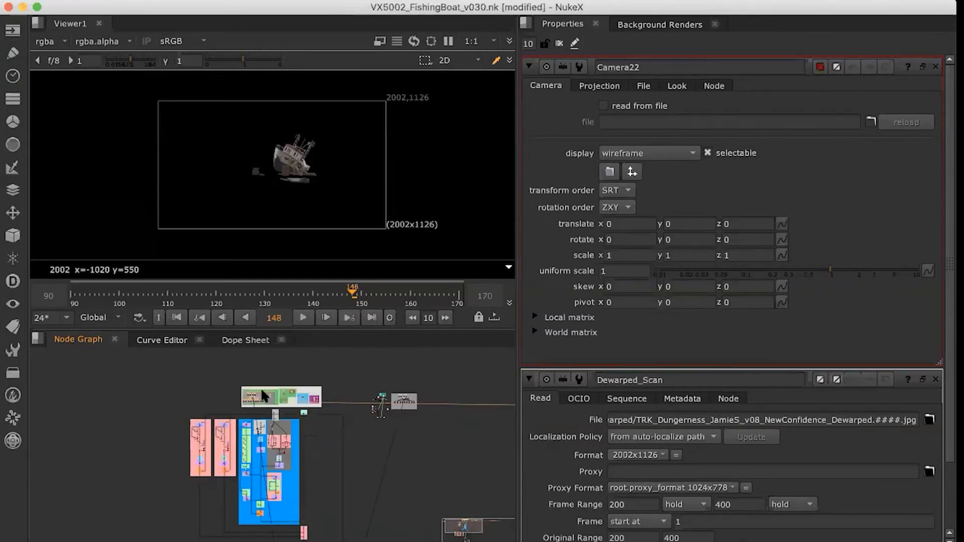
{"action": "left_click", "coordinate": [288, 517]}
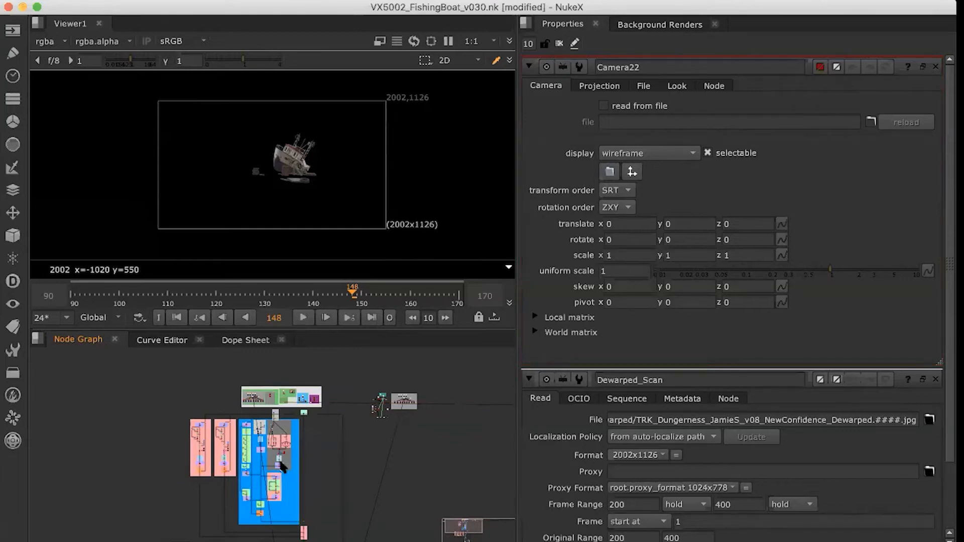
Open the PLATE movie's read node in the EXPORT RESULT group and show its image in an enlarged viewer
{"action": "middle_click_drag", "start_coordinate": [277, 508], "coordinate": [235, 343]}
{"action": "middle_click_drag", "start_coordinate": [243, 527], "coordinate": [191, 376]}
{"action": "scroll", "coordinate": [250, 475], "scroll_direction": "up", "scroll_amount": 6}
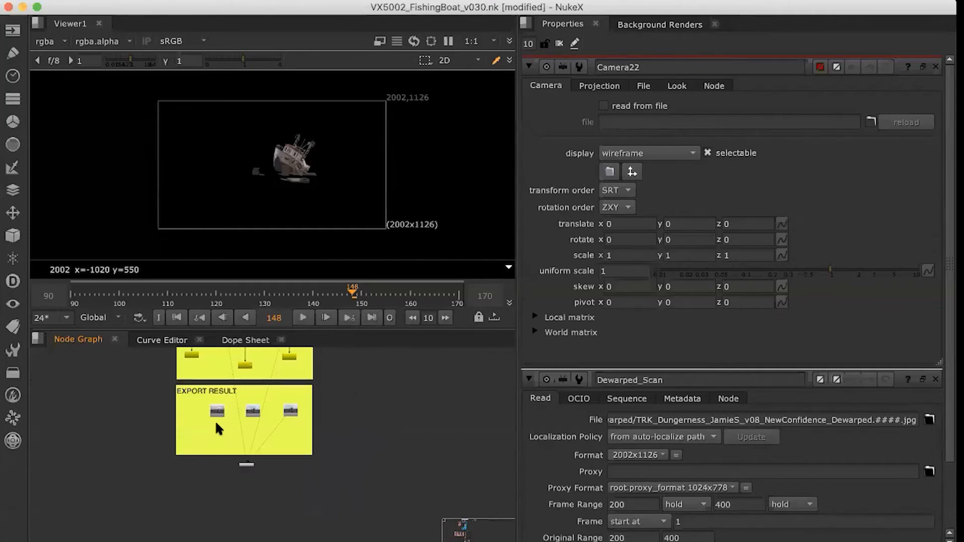
{"action": "double_click", "coordinate": [216, 413]}
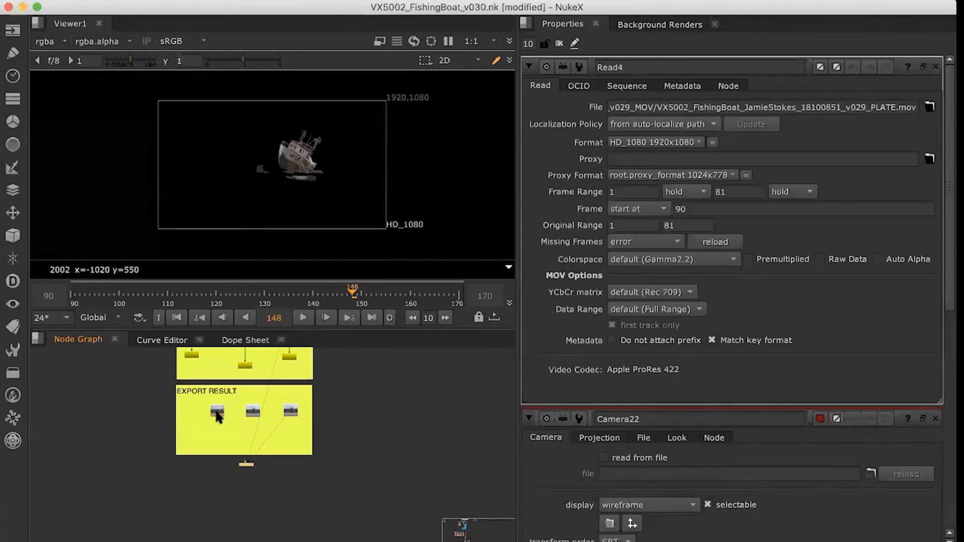
{"action": "key", "text": "1"}
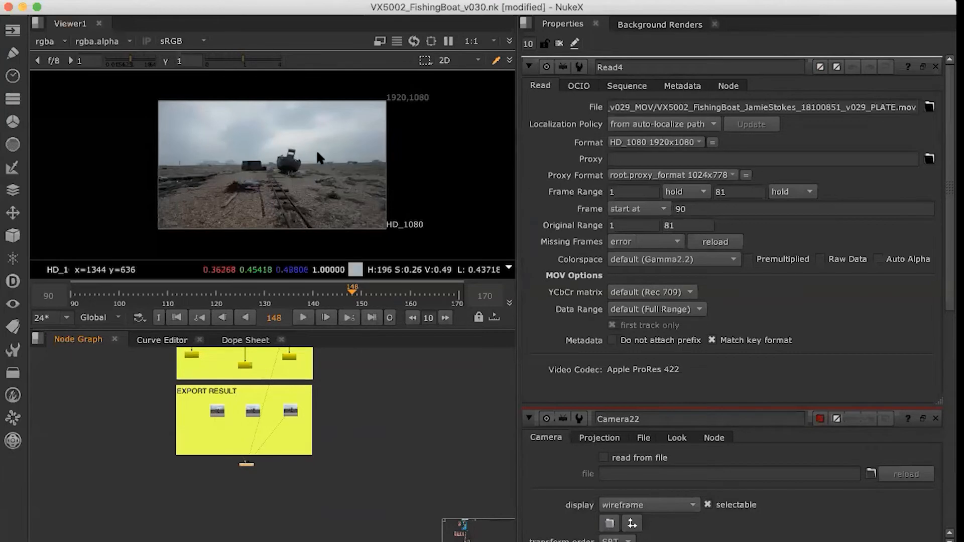
{"action": "key", "text": "space"}
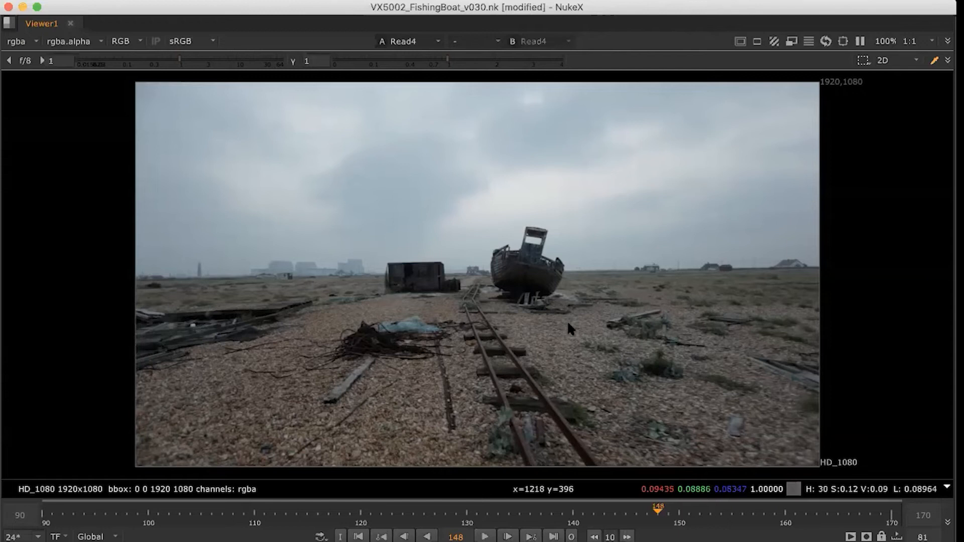
Move the timeline to frame 132 and play the exported PLATE movie in the enlarged viewer
{"action": "key", "text": "space"}
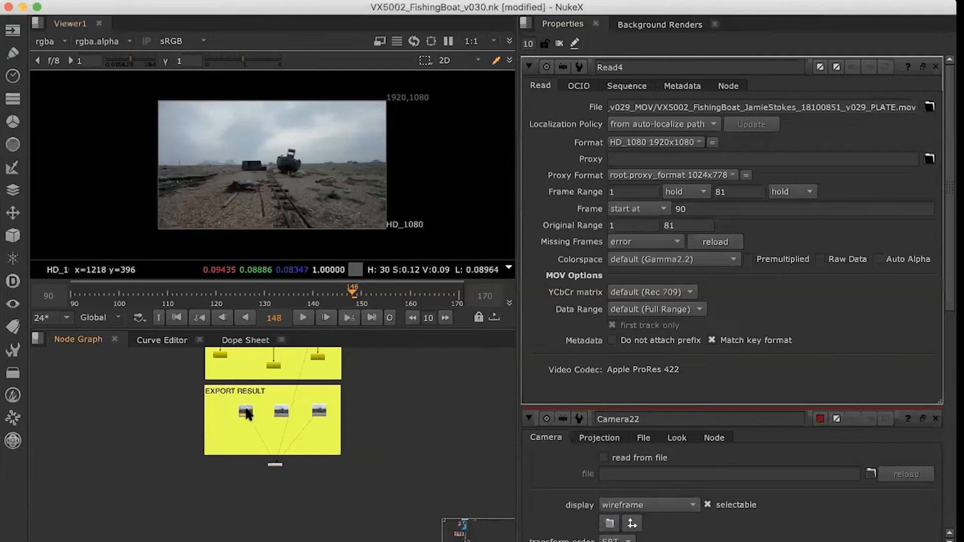
{"action": "key", "text": "space"}
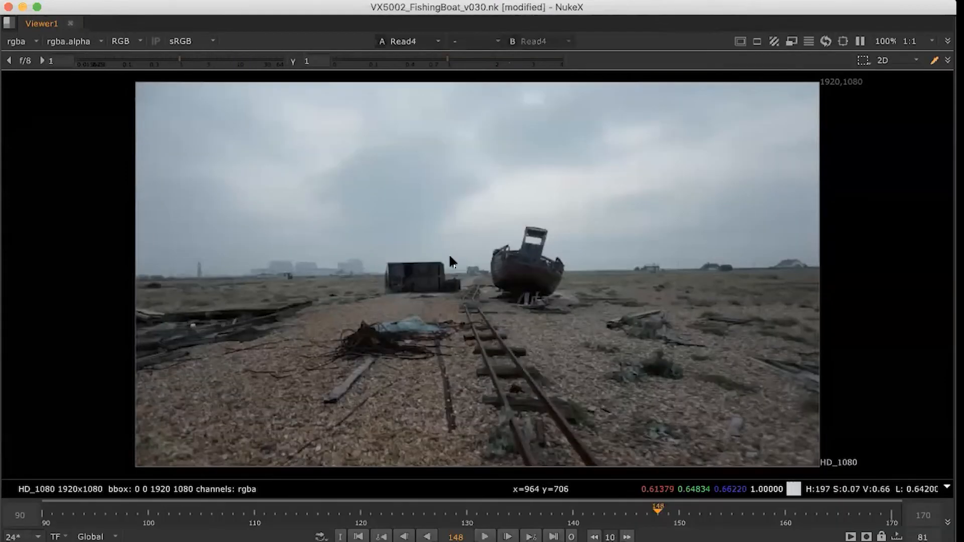
{"action": "left_click", "coordinate": [487, 512]}
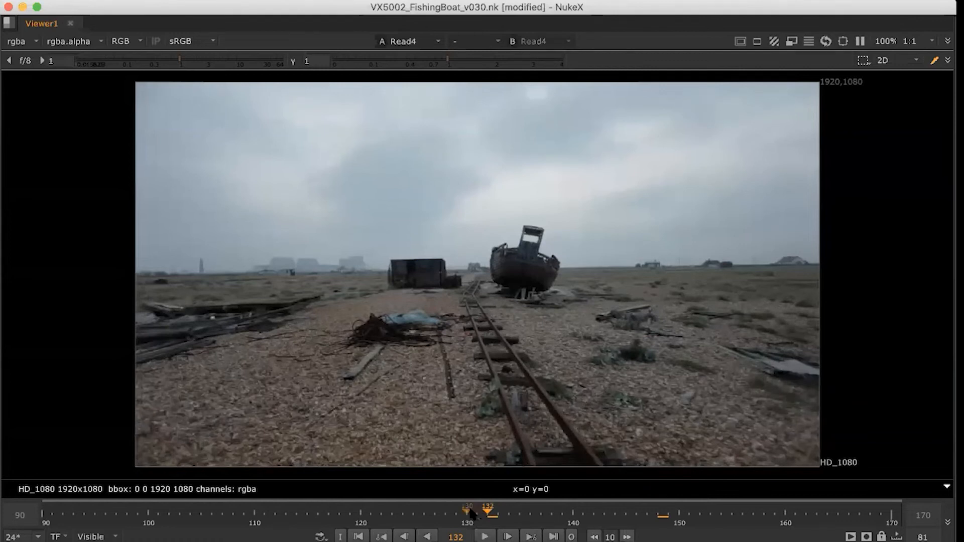
{"action": "key", "text": "space"}
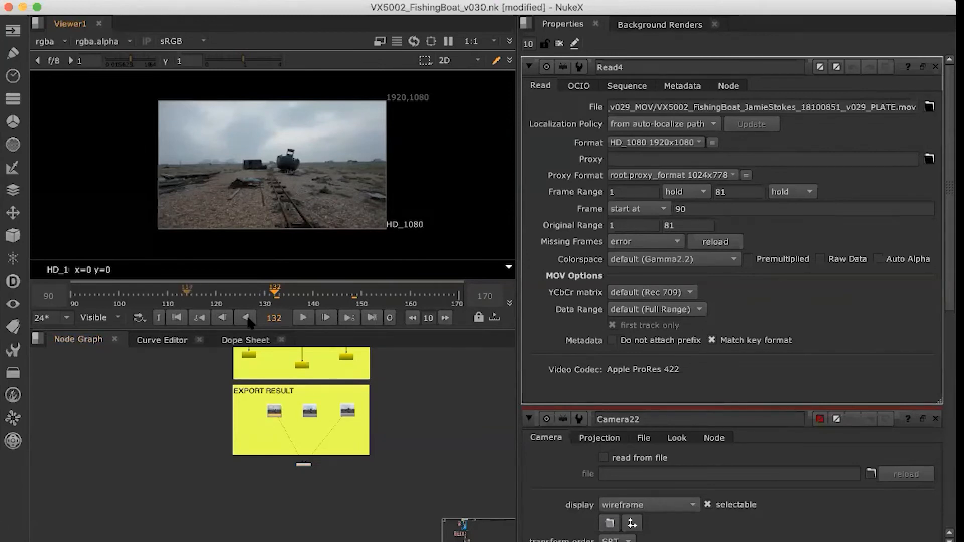
{"action": "left_click", "coordinate": [304, 318]}
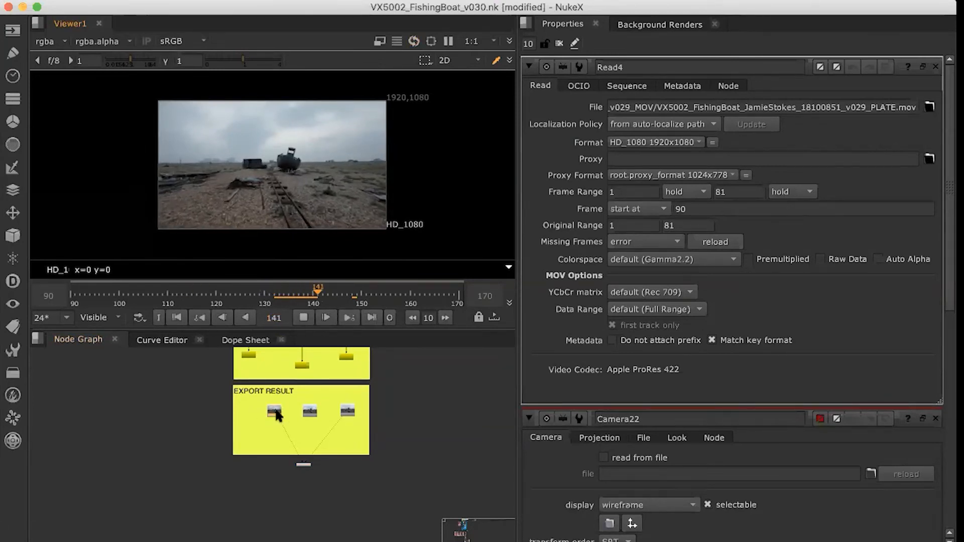
{"action": "key", "text": "space"}
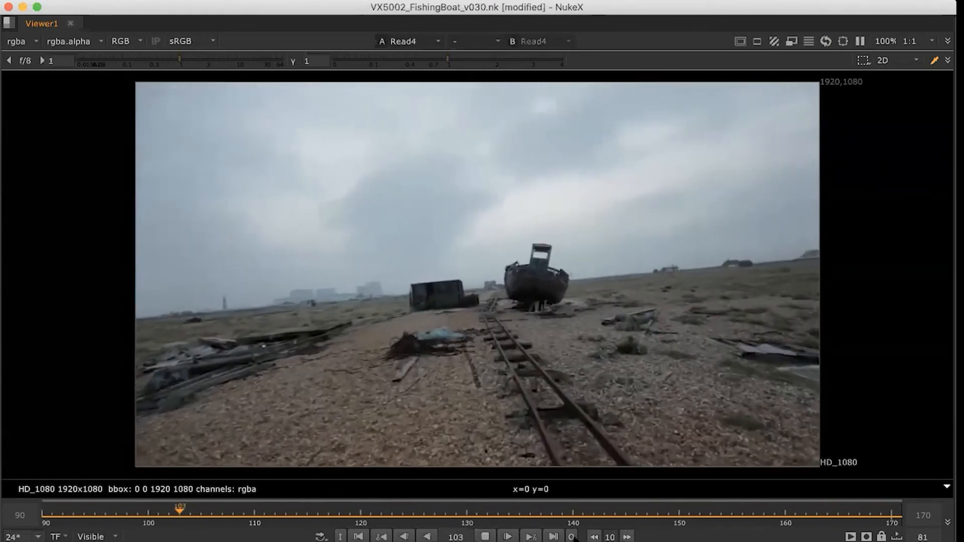
Play the finished boat composite from the EXPORT RESULT group in the enlarged viewer, and return to the plate
{"action": "key", "text": "space"}
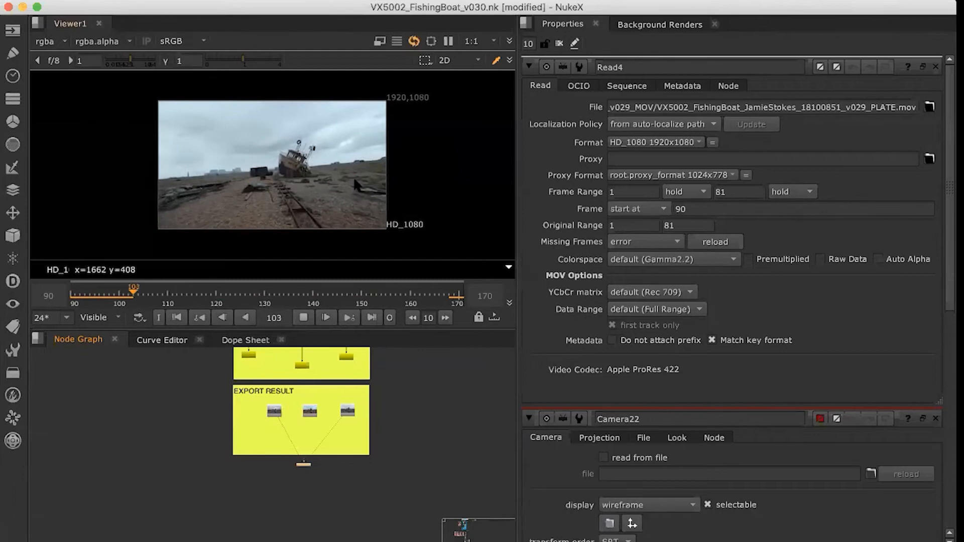
{"action": "key", "text": "space"}
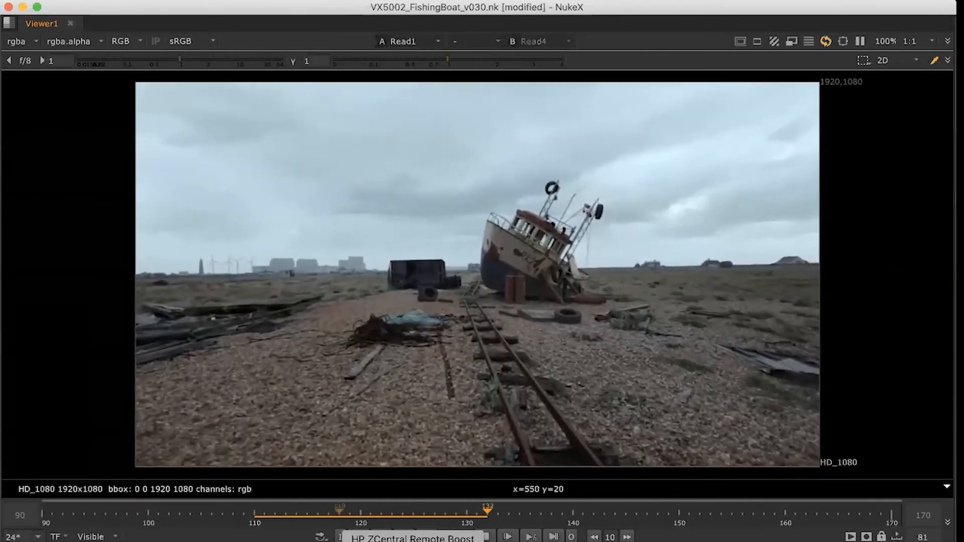
{"action": "key", "text": "space"}
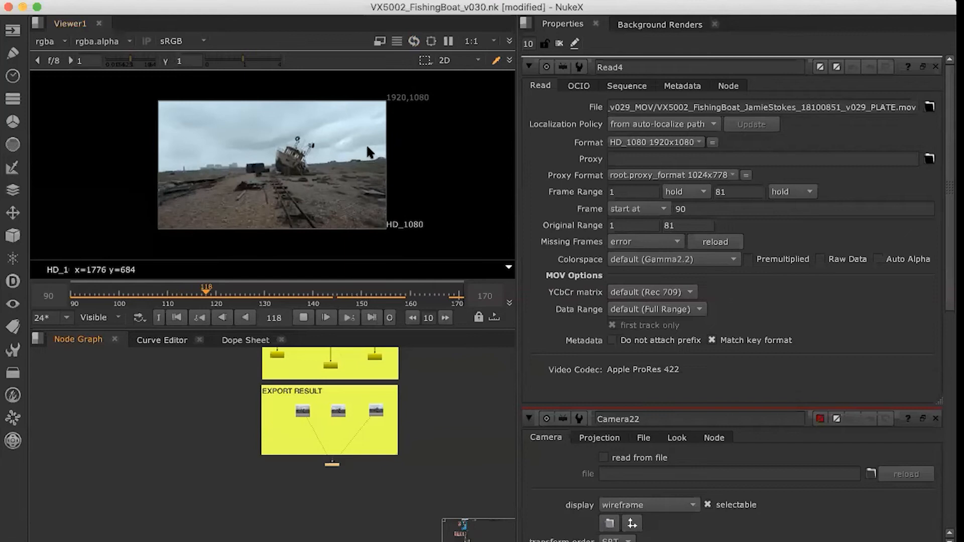
{"action": "key", "text": "space"}
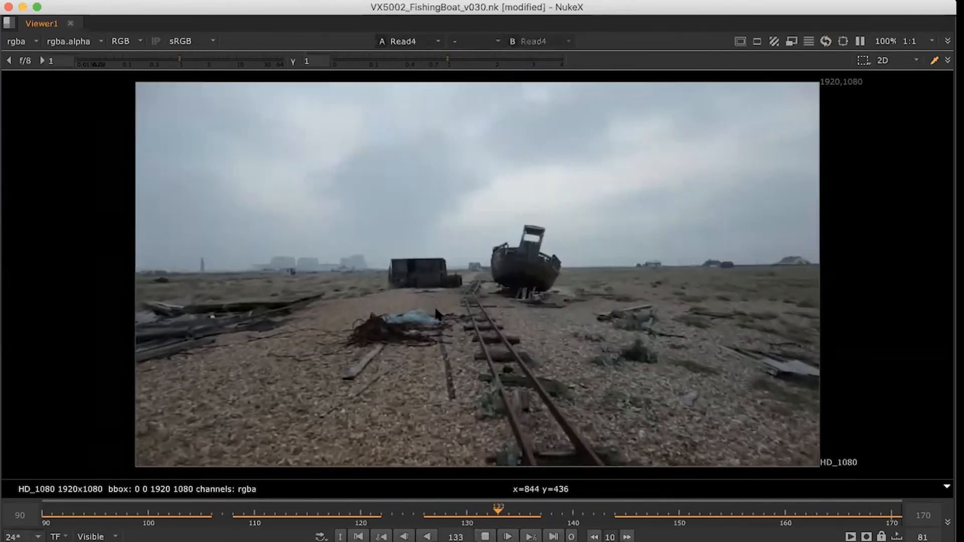
Compare the finished boat composite with the original plate by switching the viewer repeatedly between the two during playback
{"action": "key", "text": "4"}
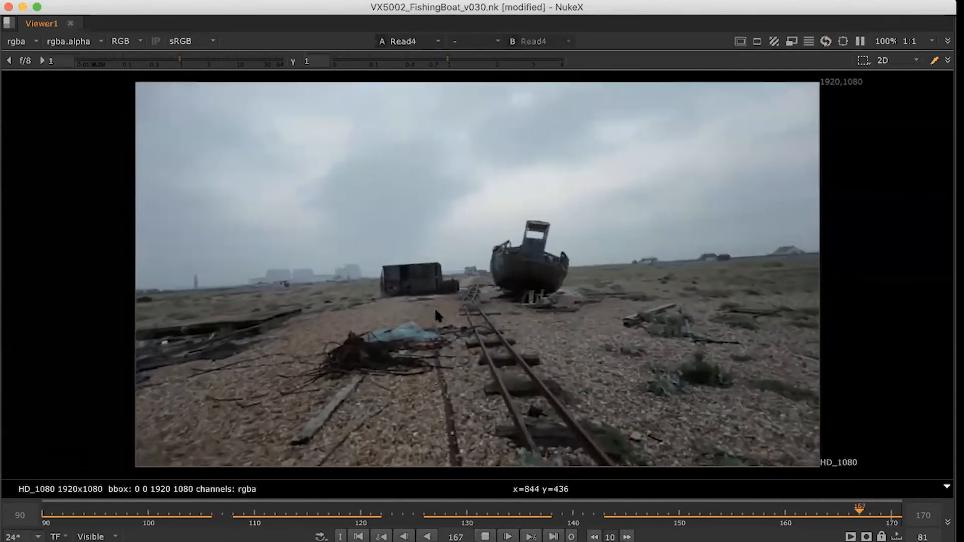
{"action": "key", "text": "1"}
{"action": "key", "text": "4"}
{"action": "key", "text": "1"}
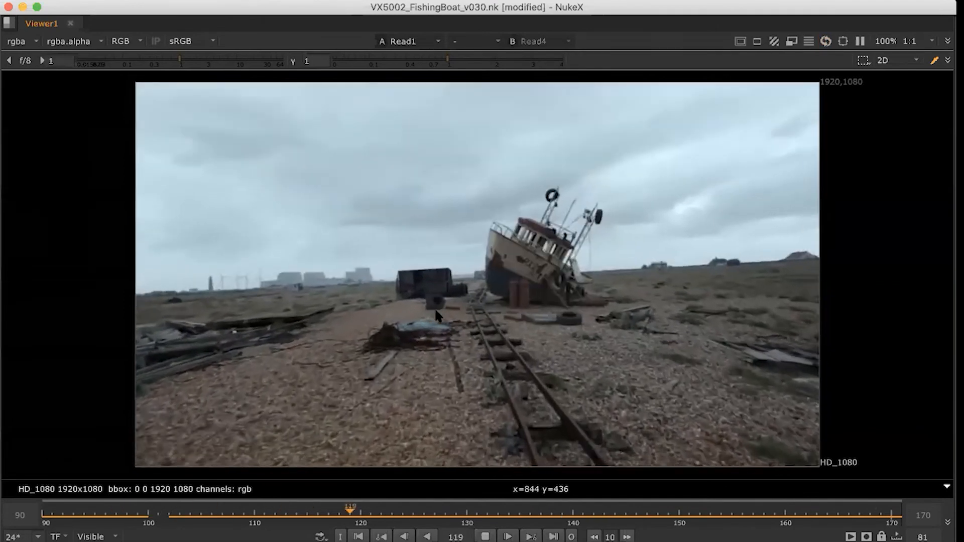
{"action": "key", "text": "4"}
{"action": "key", "text": "1"}
{"action": "key", "text": "4"}
{"action": "key", "text": "1"}
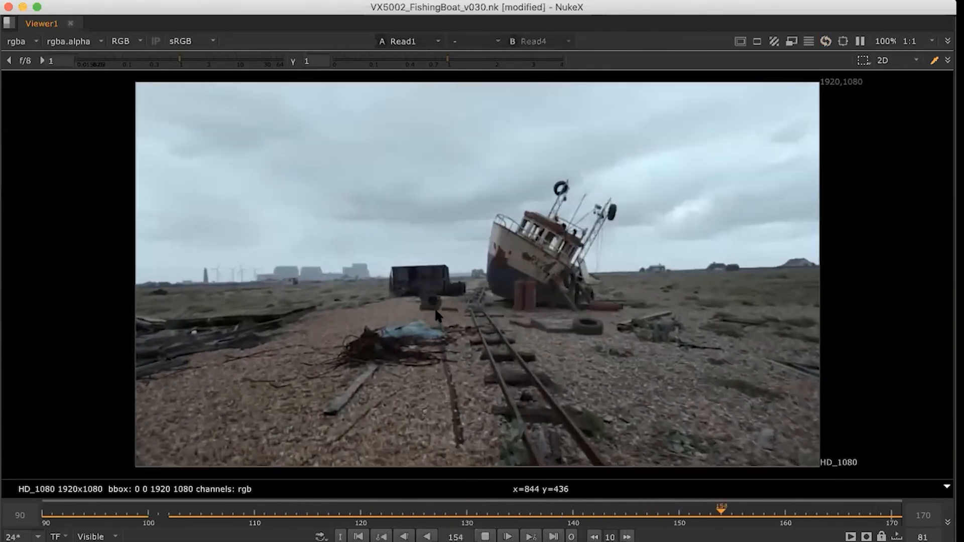
{"action": "key", "text": "4"}
{"action": "key", "text": "1"}
{"action": "key", "text": "4"}
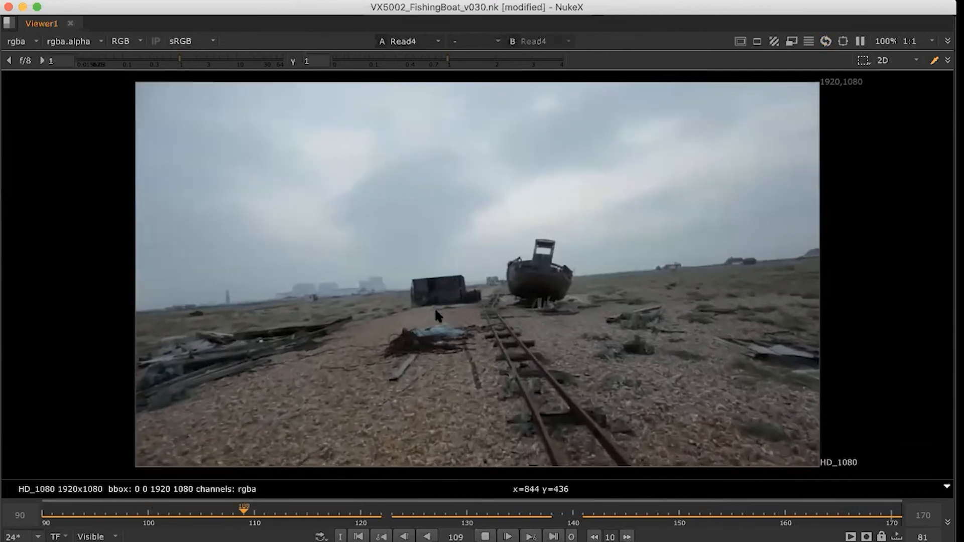
{"action": "key", "text": "1"}
{"action": "key", "text": "4"}
{"action": "key", "text": "1"}
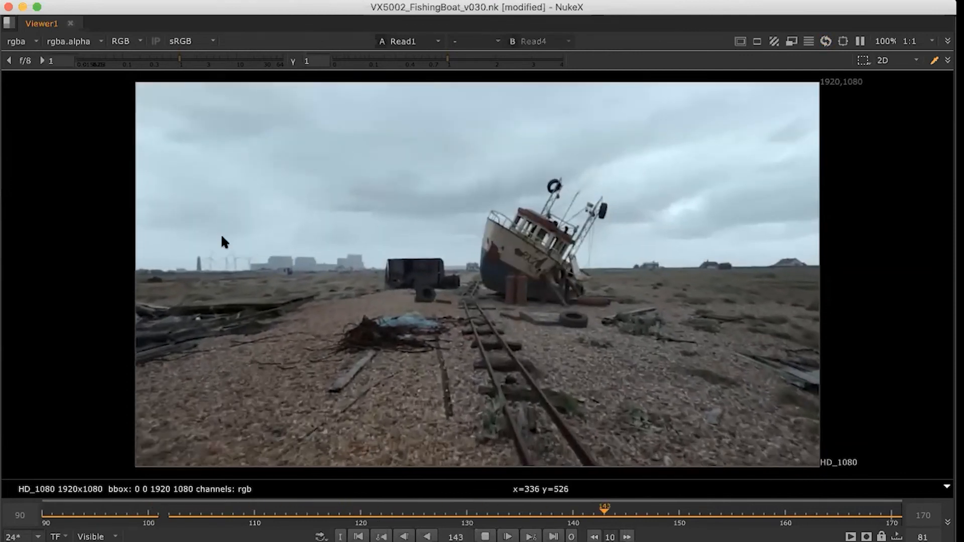
{"action": "key", "text": "4"}
{"action": "key", "text": "1"}
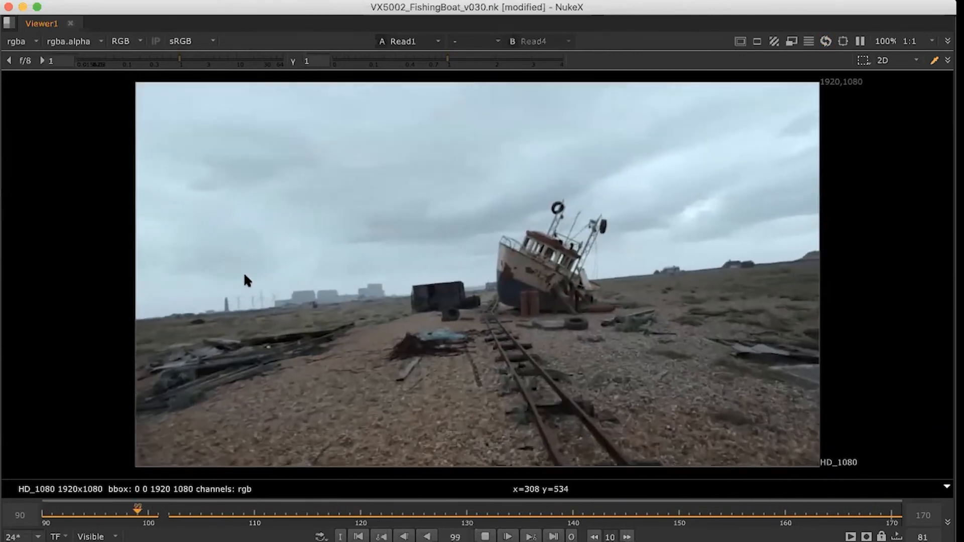
{"action": "key", "text": "4"}
{"action": "key", "text": "1"}
{"action": "key", "text": "4"}
{"action": "key", "text": "1"}
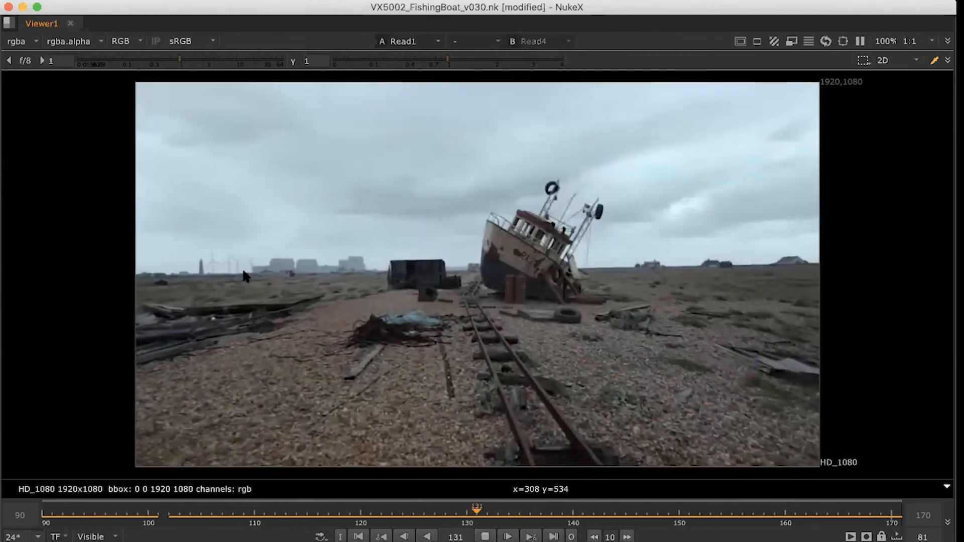
{"action": "key", "text": "4"}
{"action": "key", "text": "1"}
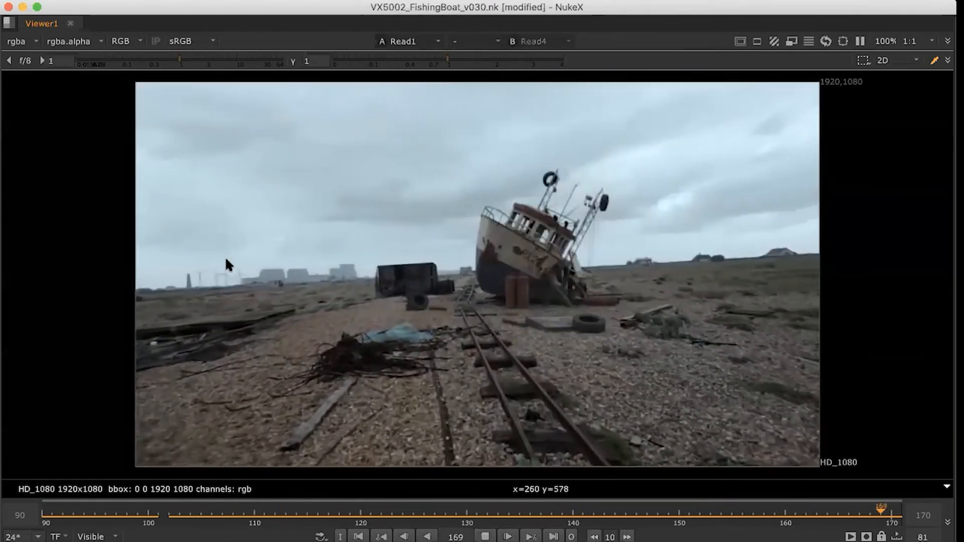
{"action": "key", "text": "4"}
{"action": "key", "text": "1"}
{"action": "key", "text": "4"}
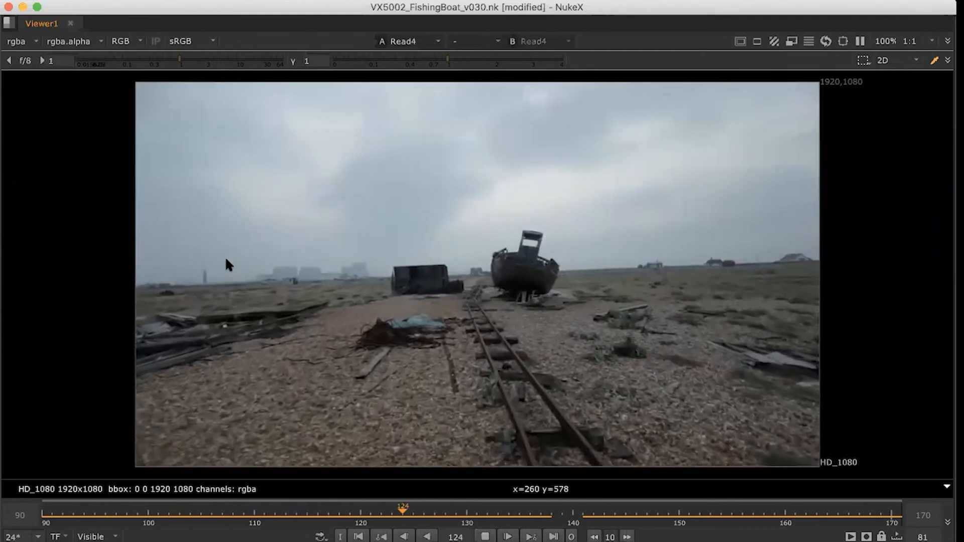
{"action": "key", "text": "1"}
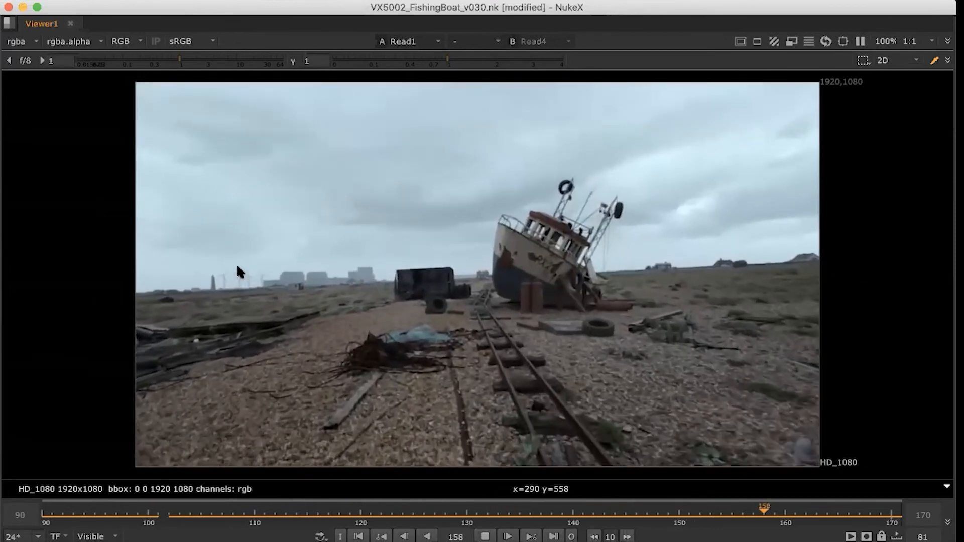
{"action": "key", "text": "4"}
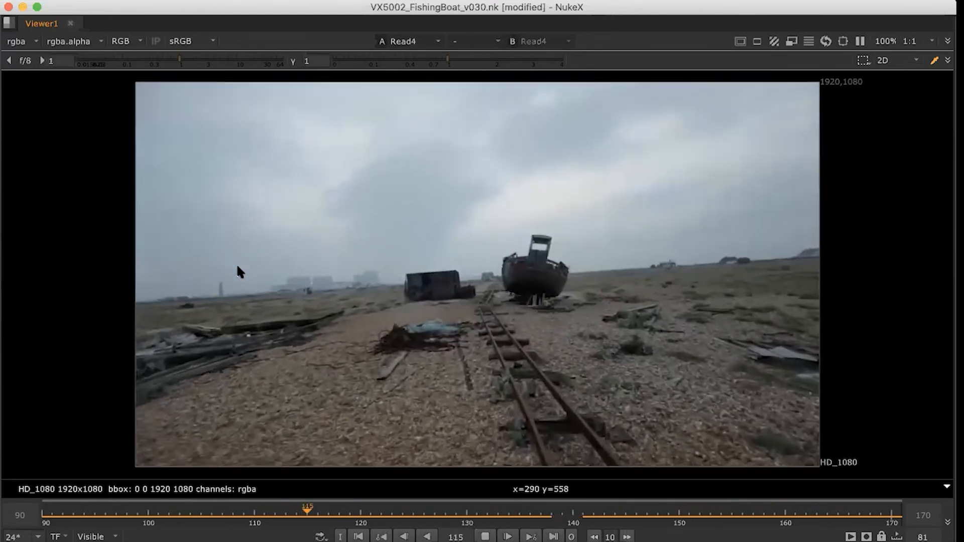
{"action": "key", "text": "1"}
{"action": "key", "text": "4"}
{"action": "key", "text": "1"}
{"action": "key", "text": "4"}
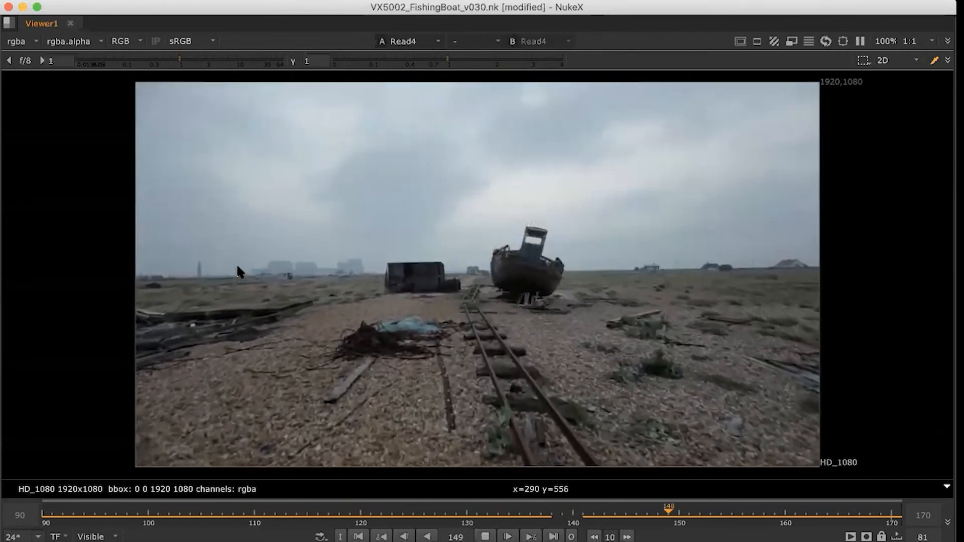
{"action": "key", "text": "1"}
{"action": "key", "text": "4"}
{"action": "key", "text": "1"}
{"action": "key", "text": "4"}
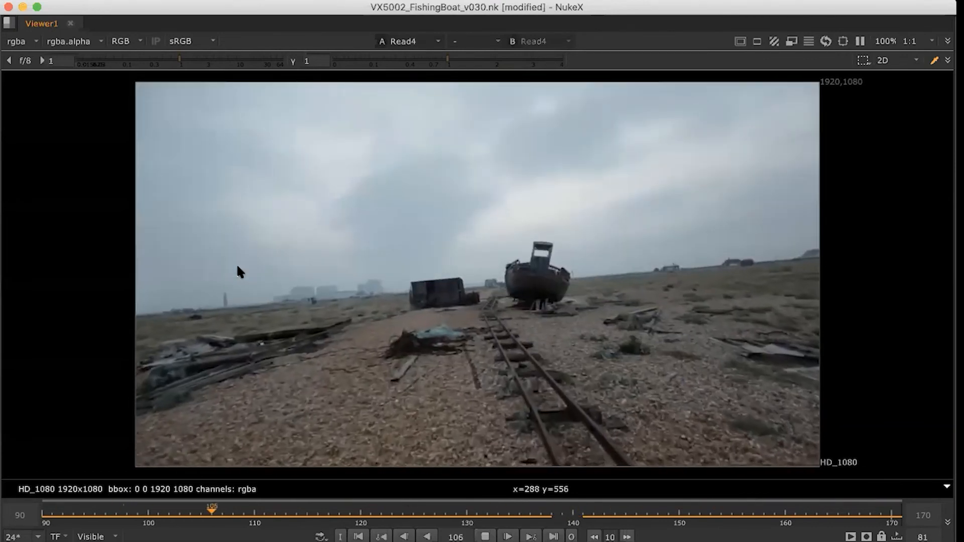
{"action": "key", "text": "1"}
{"action": "key", "text": "4"}
{"action": "key", "text": "1"}
{"action": "key", "text": "4"}
{"action": "key", "text": "1"}
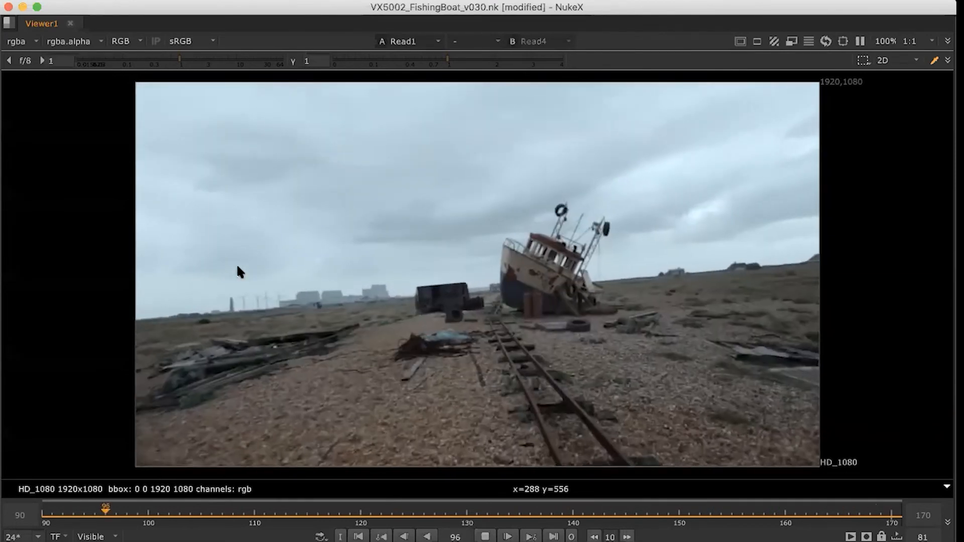
Switch the viewer to 3D, stop playback, and examine the node tree from the EXPORT RESULT group back to the ASSETS group
{"action": "key", "text": "Tab"}
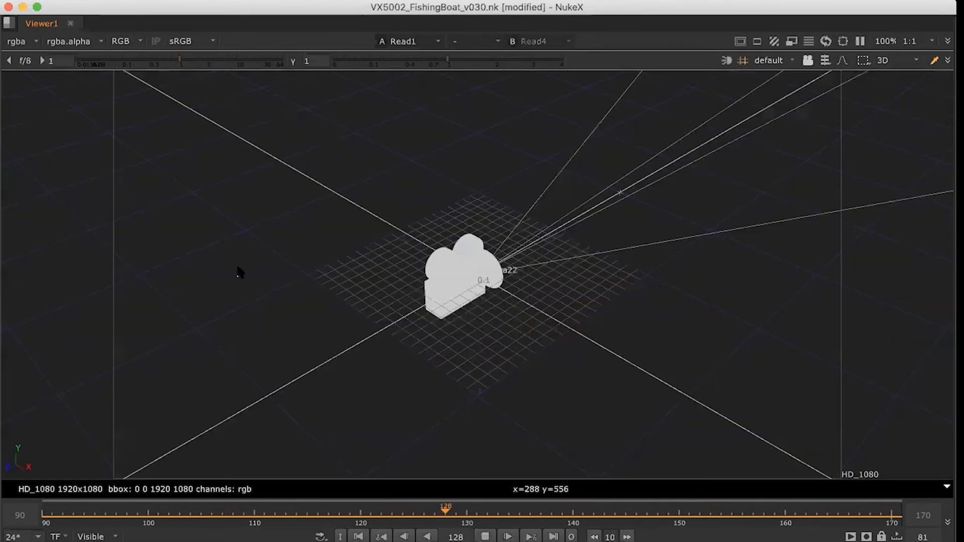
{"action": "key", "text": "space"}
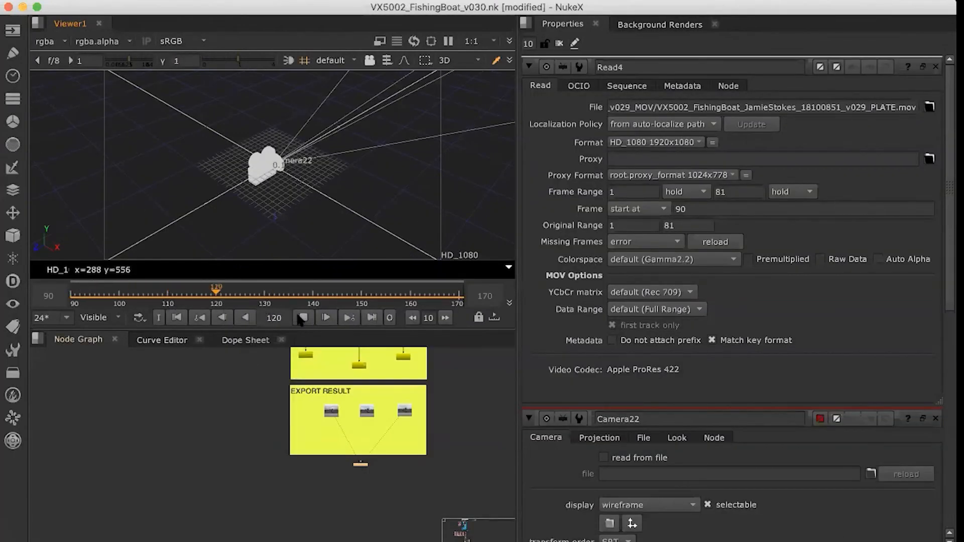
{"action": "scroll", "coordinate": [335, 480], "scroll_direction": "down", "scroll_amount": 5}
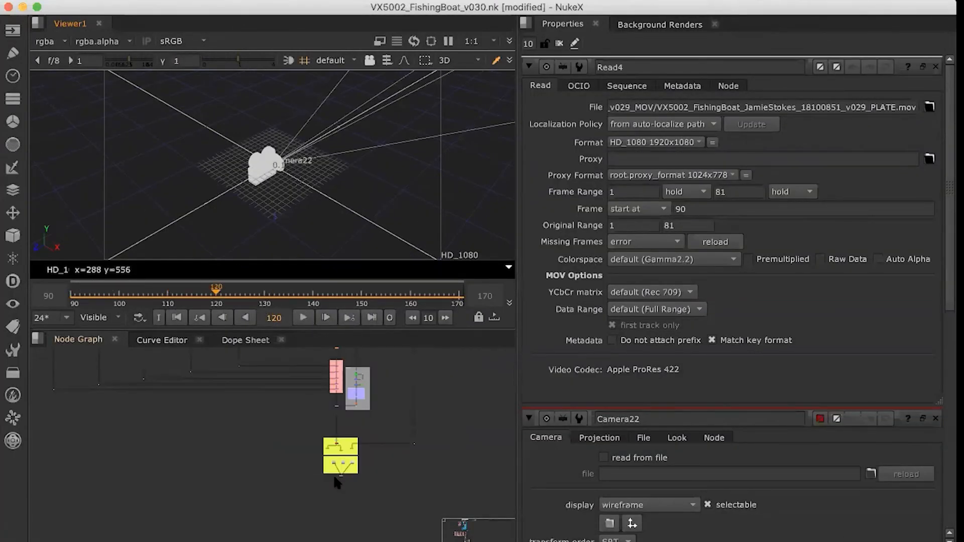
{"action": "scroll", "coordinate": [335, 480], "scroll_direction": "down", "scroll_amount": 5}
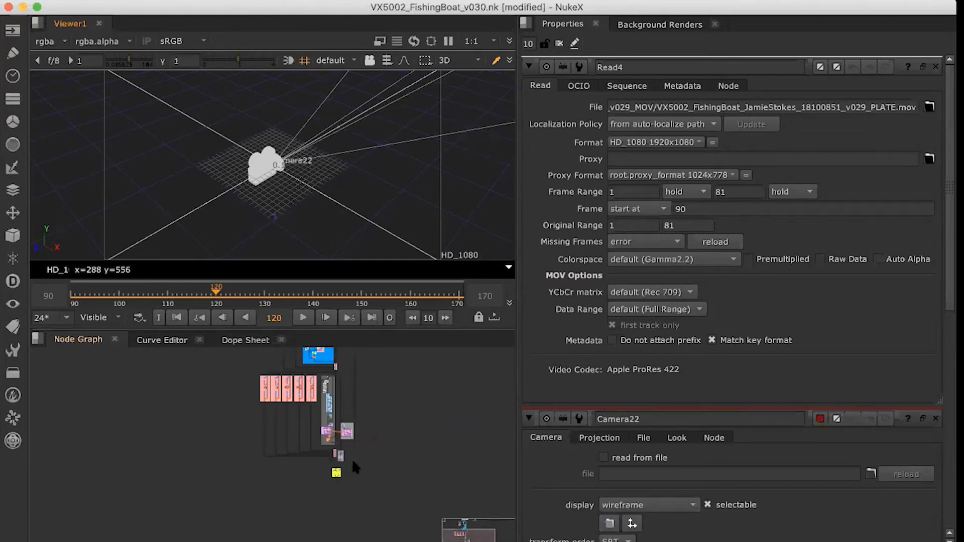
{"action": "scroll", "coordinate": [352, 459], "scroll_direction": "up", "scroll_amount": 5}
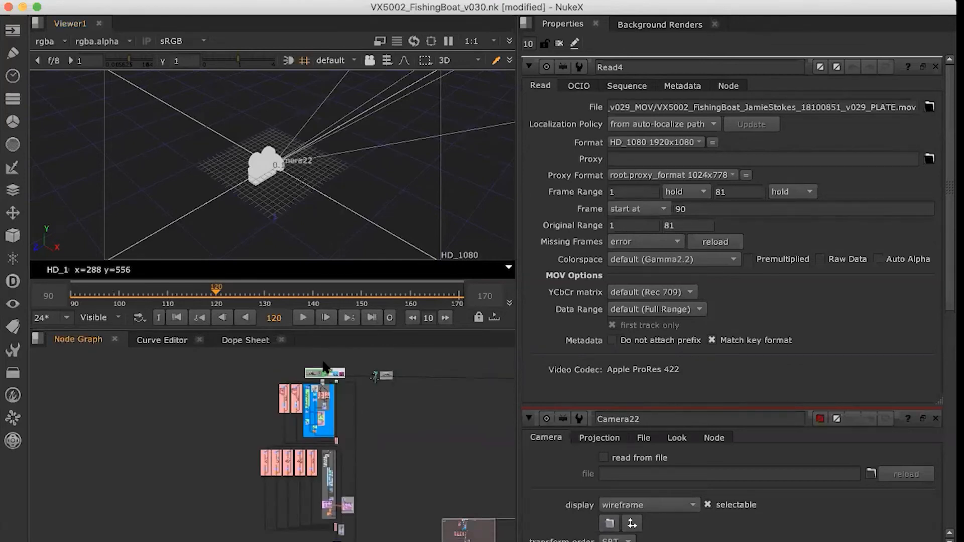
{"action": "scroll", "coordinate": [323, 364], "scroll_direction": "up", "scroll_amount": 9}
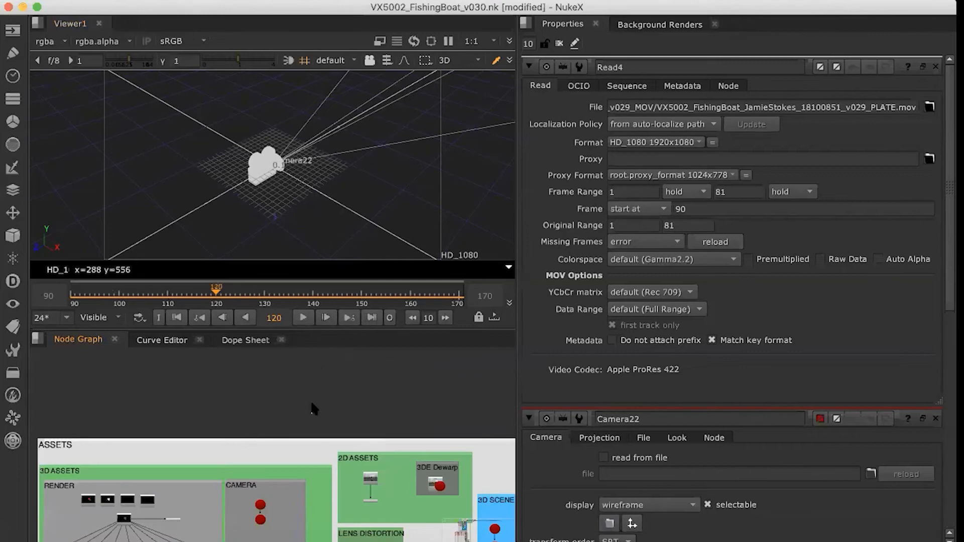
{"action": "middle_click_drag", "start_coordinate": [289, 432], "coordinate": [280, 359]}
{"action": "scroll", "coordinate": [279, 357], "scroll_direction": "down", "scroll_amount": 4}
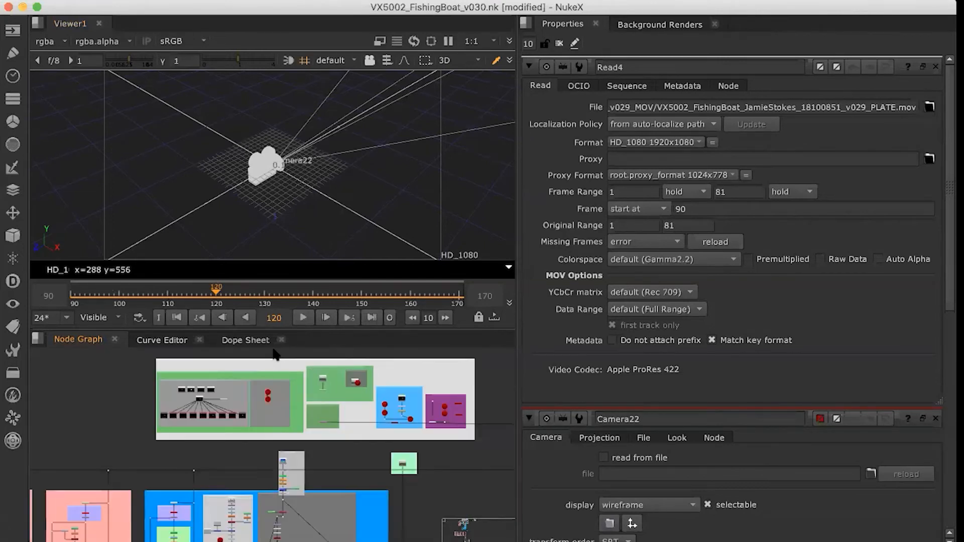
{"action": "scroll", "coordinate": [276, 355], "scroll_direction": "up", "scroll_amount": 4}
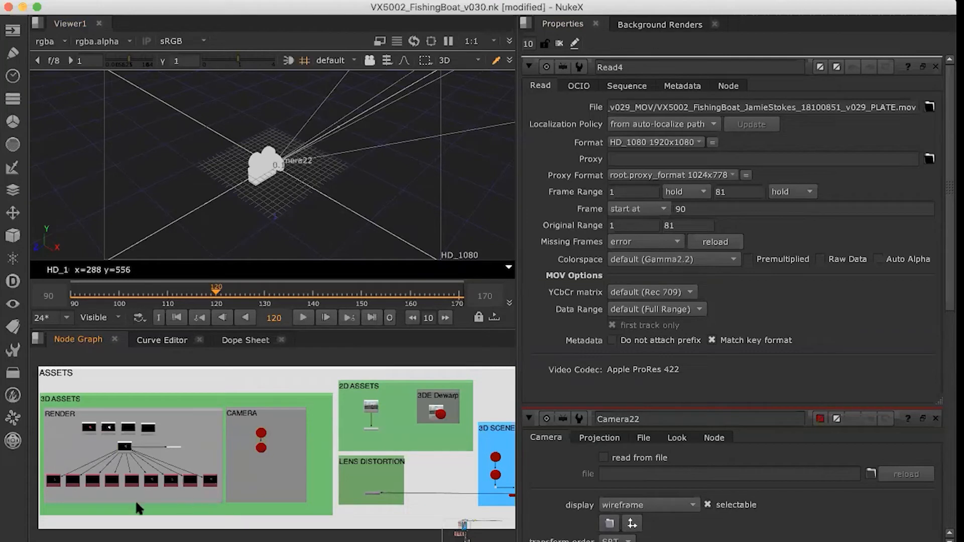
Open the properties of the lower camera in the CAMERA section, and play the boat render from the RENDER section in the viewer
{"action": "double_click", "coordinate": [260, 448]}
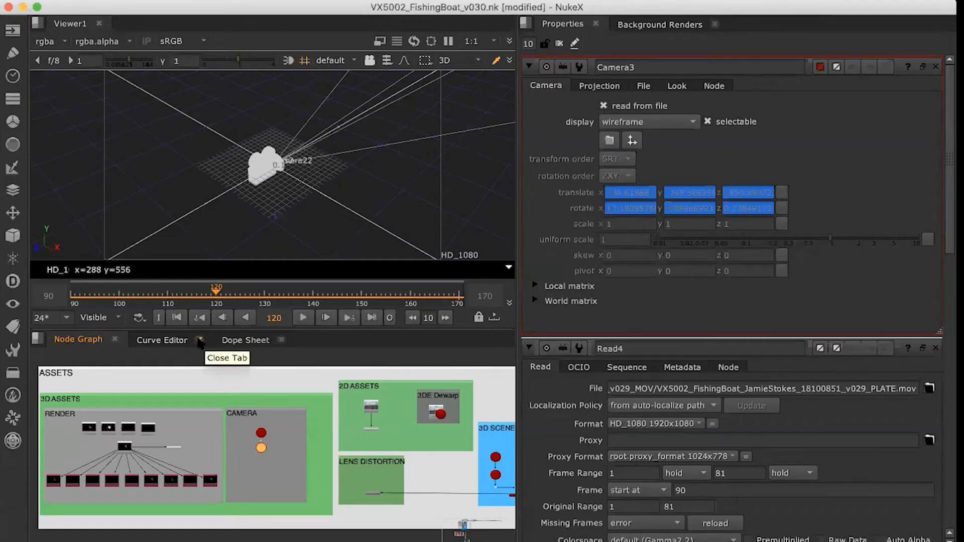
{"action": "left_click", "coordinate": [262, 433]}
{"action": "left_click", "coordinate": [127, 447]}
{"action": "key", "text": "1"}
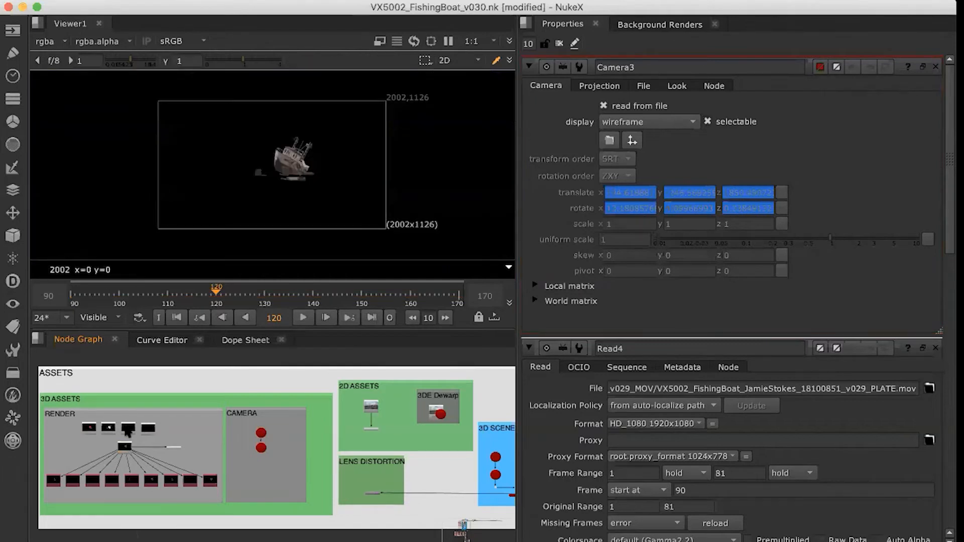
{"action": "left_click", "coordinate": [303, 318]}
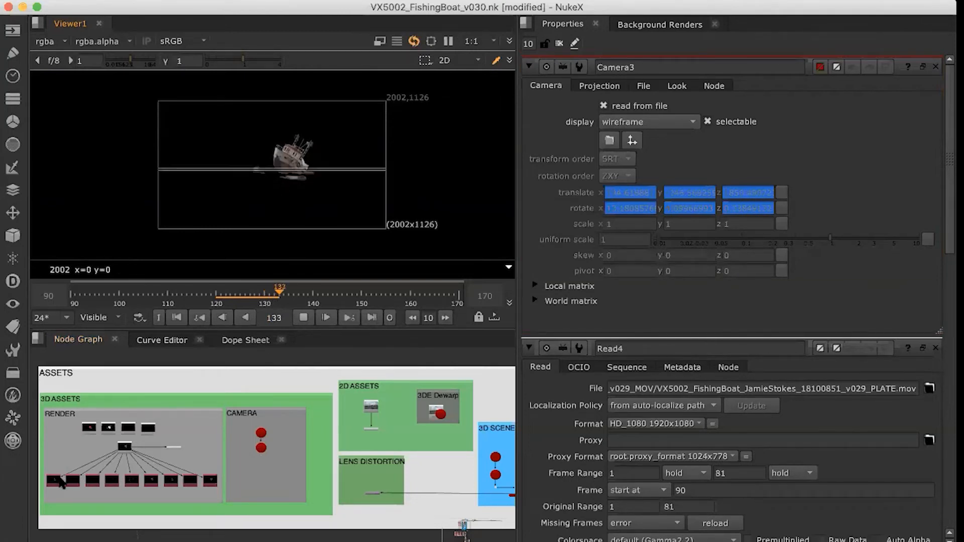
Open the specular Shuffle node's properties in the RENDER section, stop playback, and view the specular pass
{"action": "left_click", "coordinate": [54, 482]}
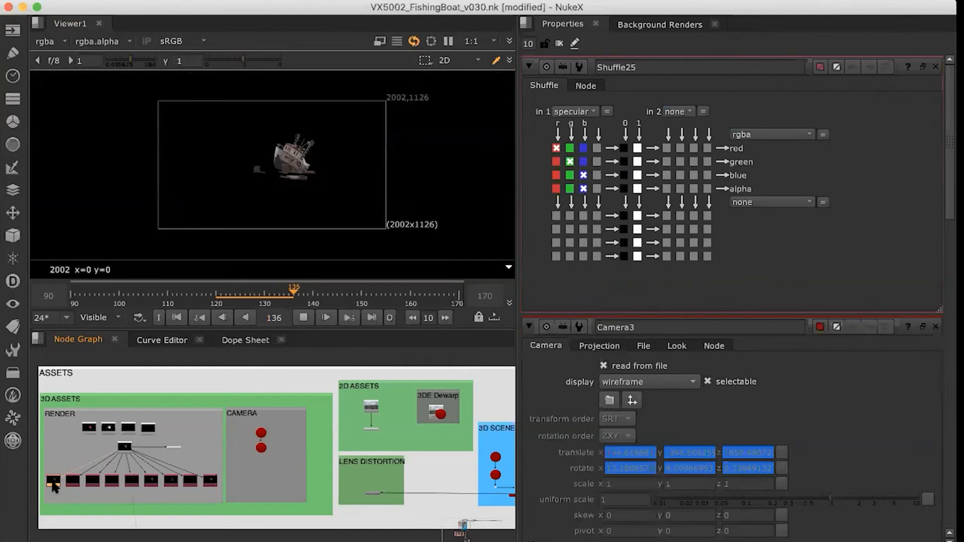
{"action": "scroll", "coordinate": [53, 486], "scroll_direction": "up", "scroll_amount": 5}
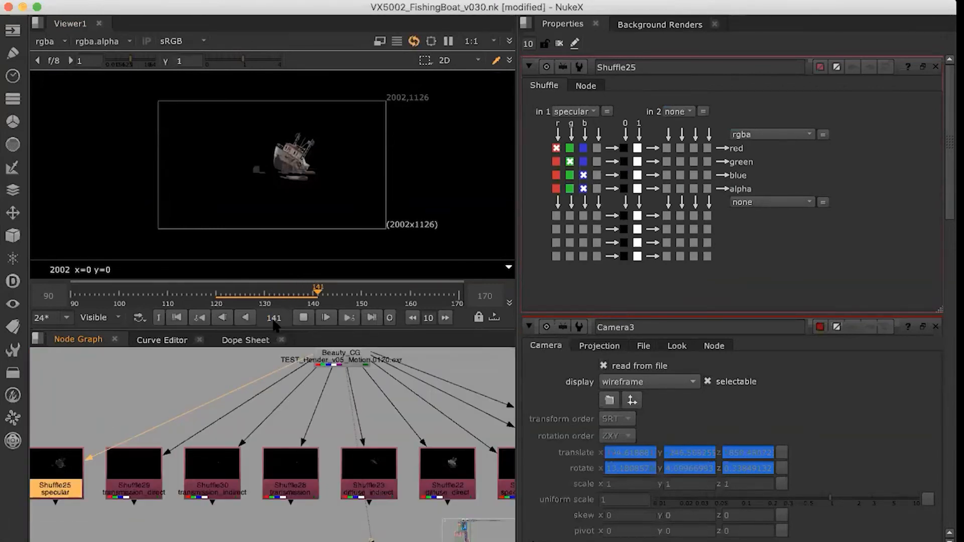
{"action": "left_click", "coordinate": [303, 319]}
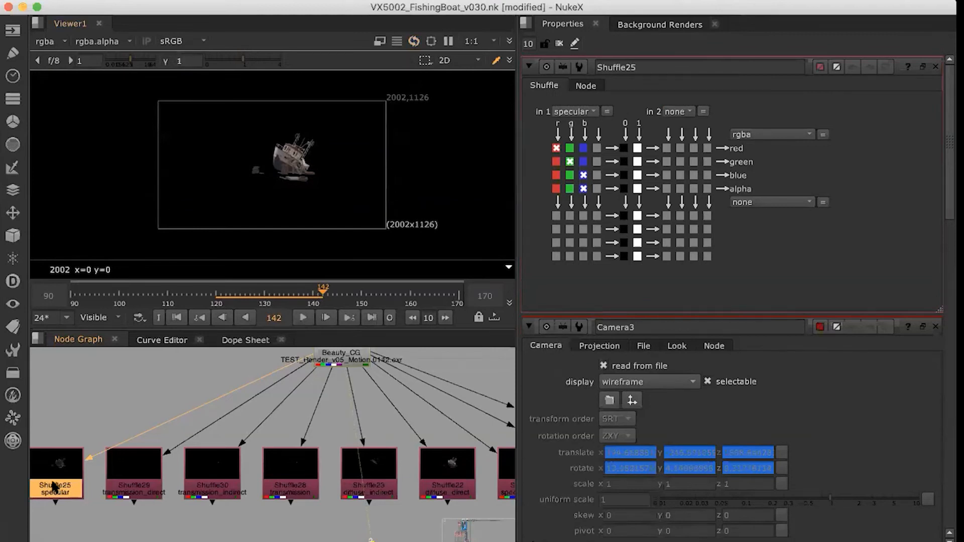
{"action": "key", "text": "1"}
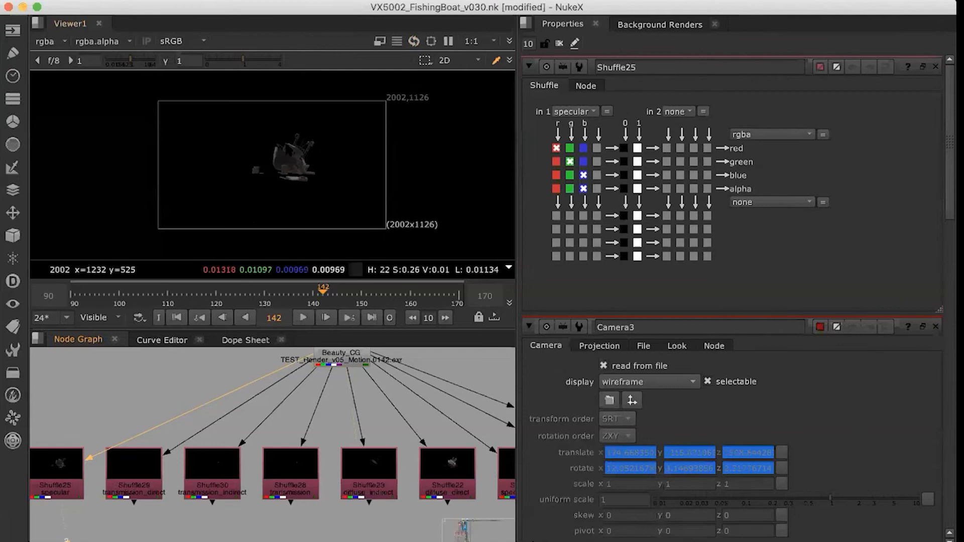
Open the transmission_direct Shuffle node's properties, view that pass, and return the viewer to the specular pass
{"action": "left_click", "coordinate": [123, 484]}
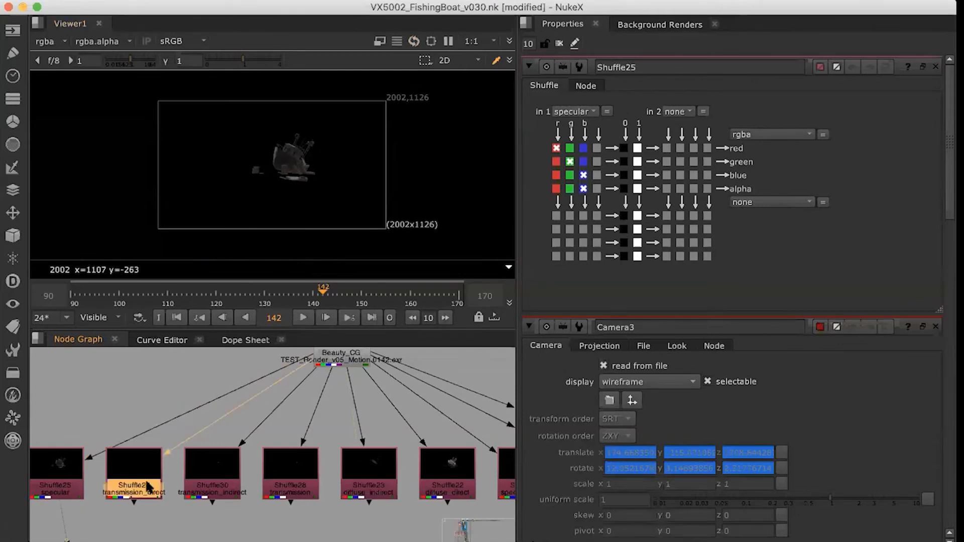
{"action": "double_click", "coordinate": [147, 487]}
{"action": "key", "text": "1"}
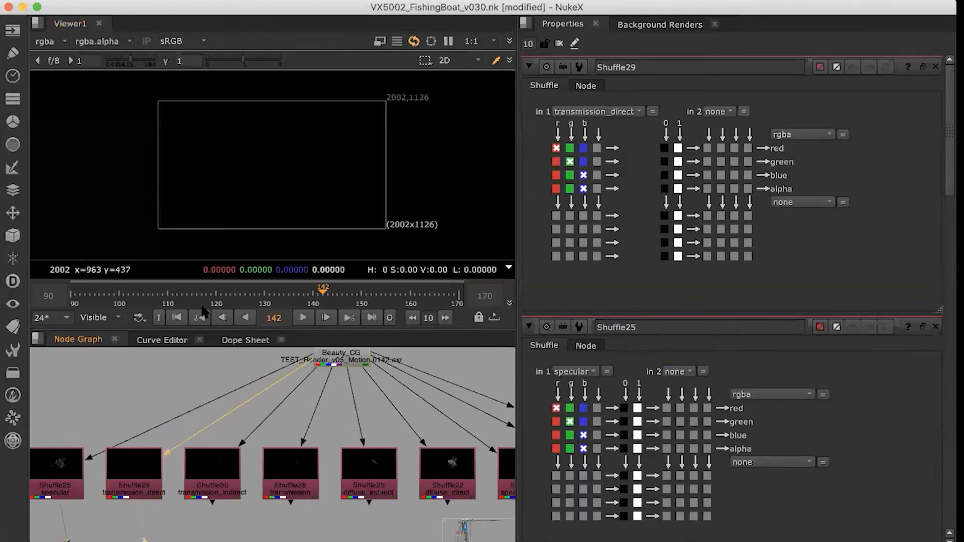
{"action": "key", "text": "1"}
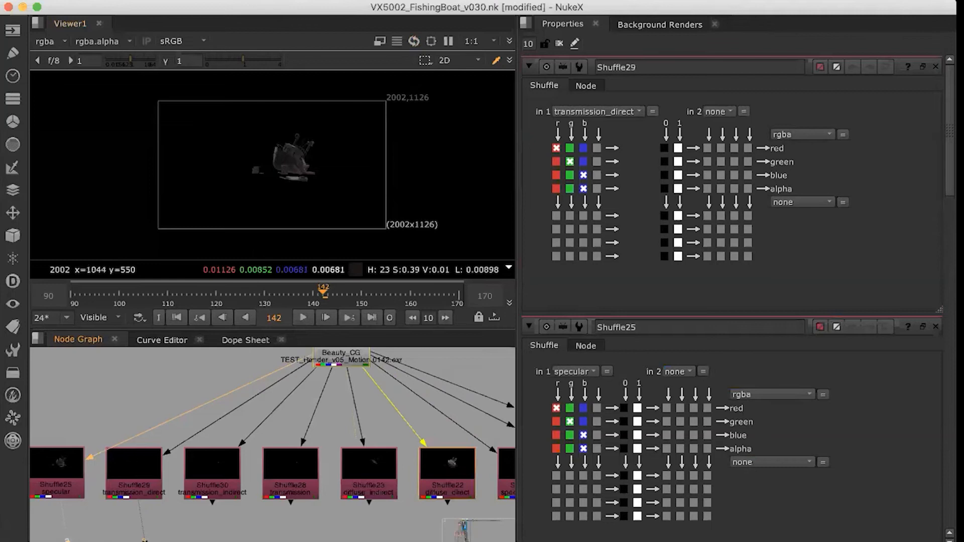
View the diffuse_indirect and diffuse_direct passes, and open the properties of both Shuffle nodes
{"action": "left_click", "coordinate": [291, 483]}
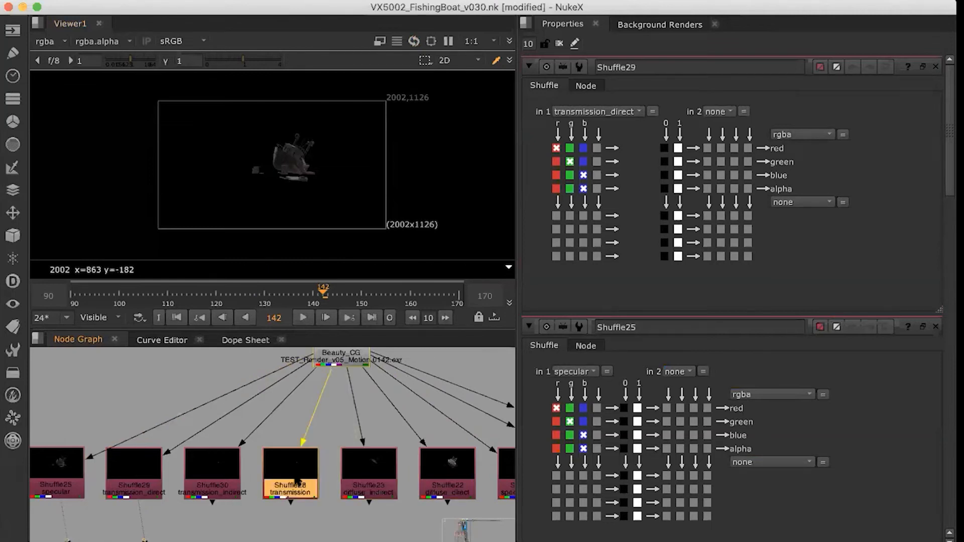
{"action": "double_click", "coordinate": [391, 480]}
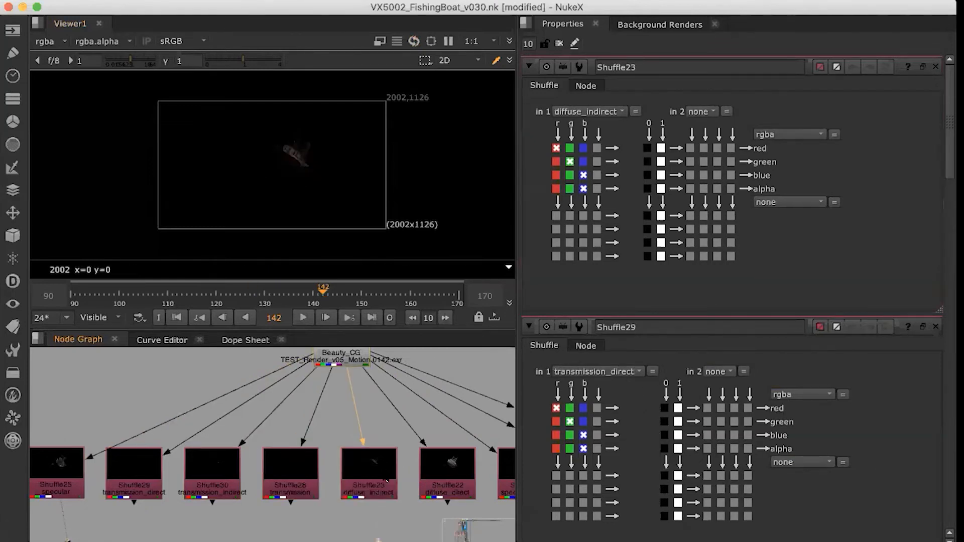
{"action": "double_click", "coordinate": [451, 483]}
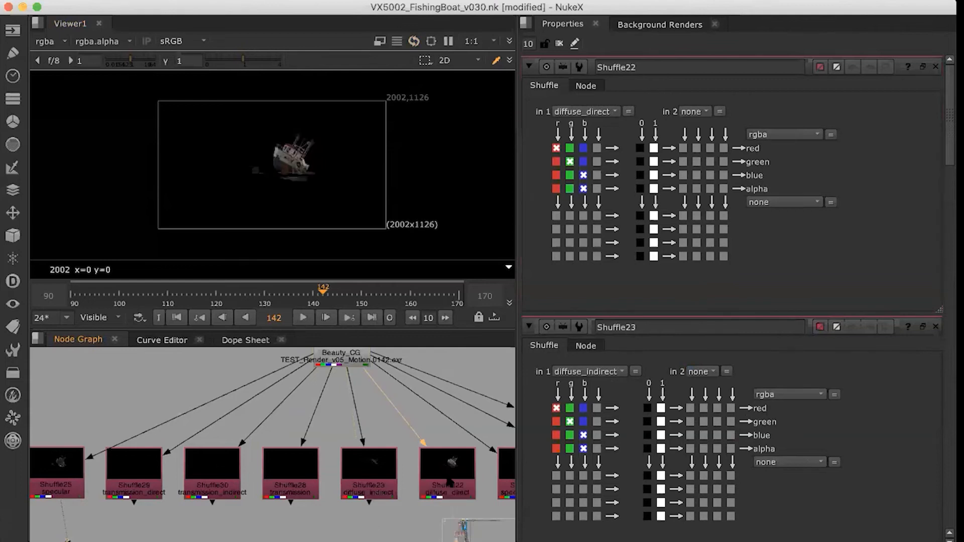
{"action": "double_click", "coordinate": [371, 482]}
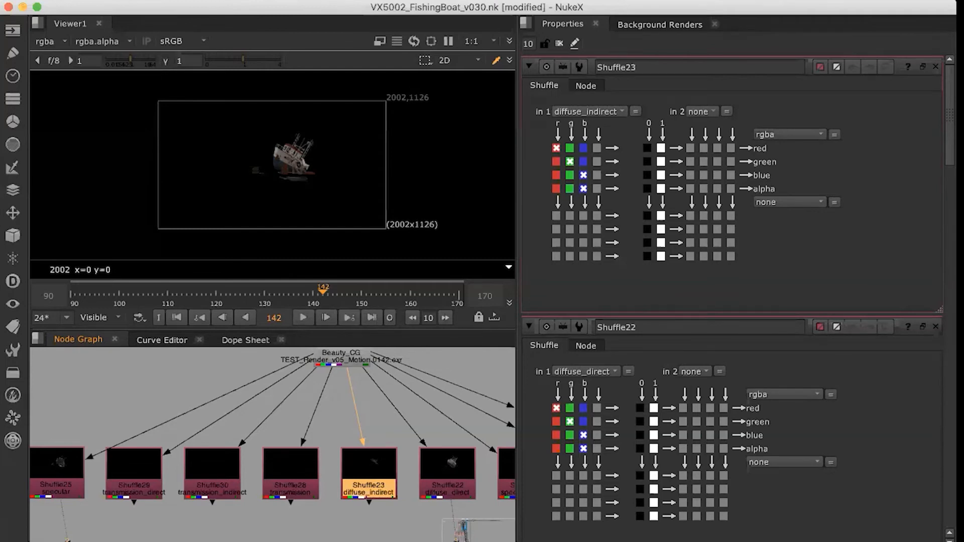
{"action": "key", "text": "ctrl"}
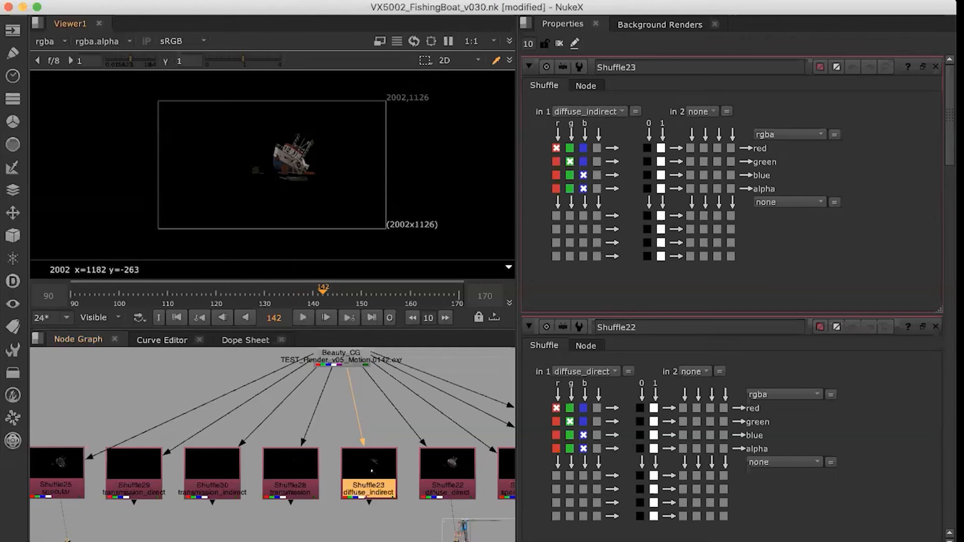
View the original scan from the BG PLATE group and open its Read properties
{"action": "scroll", "coordinate": [371, 470], "scroll_direction": "down", "scroll_amount": 5}
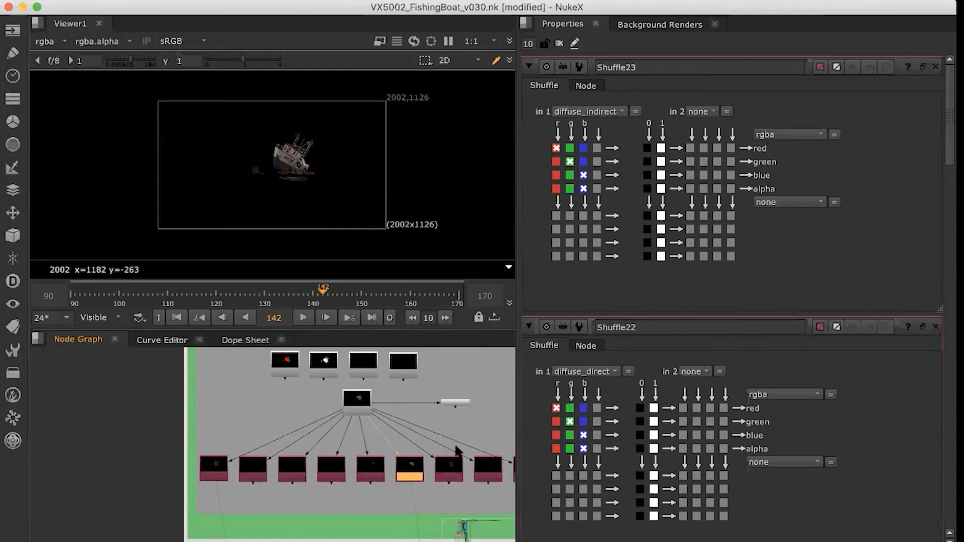
{"action": "middle_click_drag", "start_coordinate": [460, 452], "coordinate": [168, 441]}
{"action": "middle_click_drag", "start_coordinate": [402, 429], "coordinate": [82, 469]}
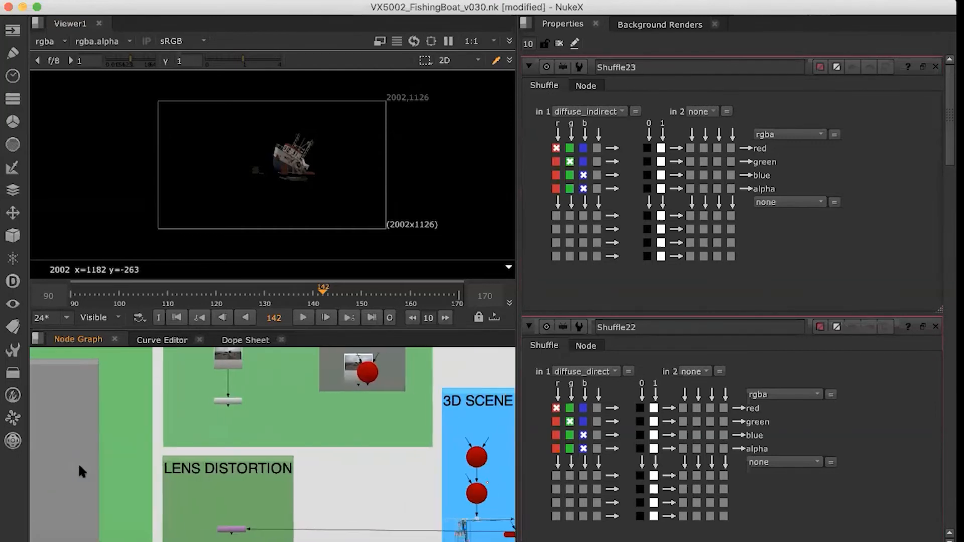
{"action": "middle_click_drag", "start_coordinate": [392, 450], "coordinate": [386, 310]}
{"action": "middle_click_drag", "start_coordinate": [192, 436], "coordinate": [250, 438]}
{"action": "middle_click_drag", "start_coordinate": [239, 371], "coordinate": [238, 343]}
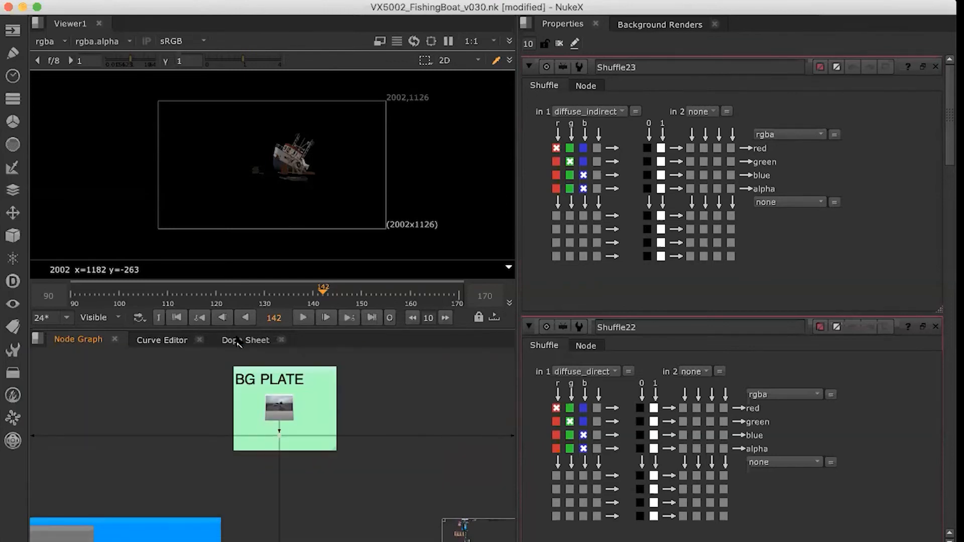
{"action": "key", "text": "1"}
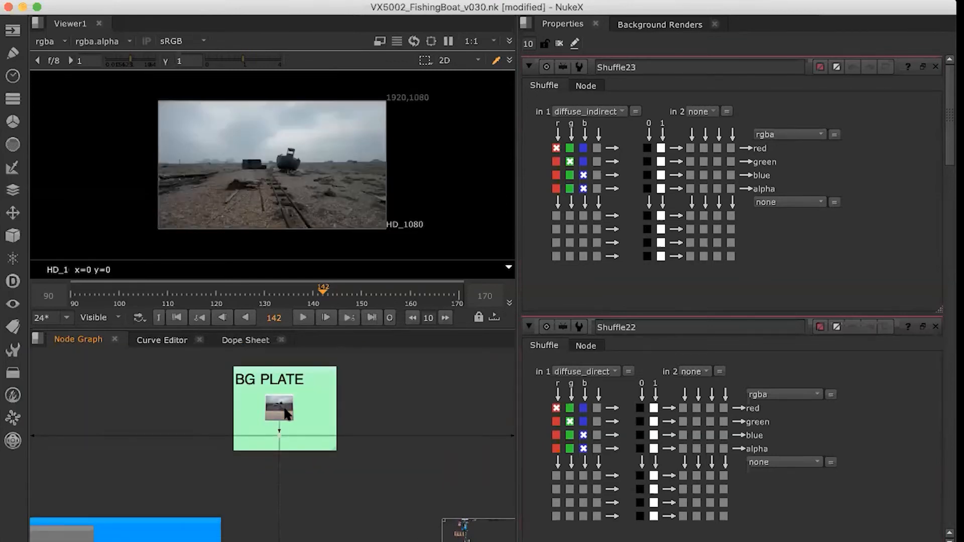
{"action": "double_click", "coordinate": [287, 412]}
{"action": "left_click", "coordinate": [312, 409]}
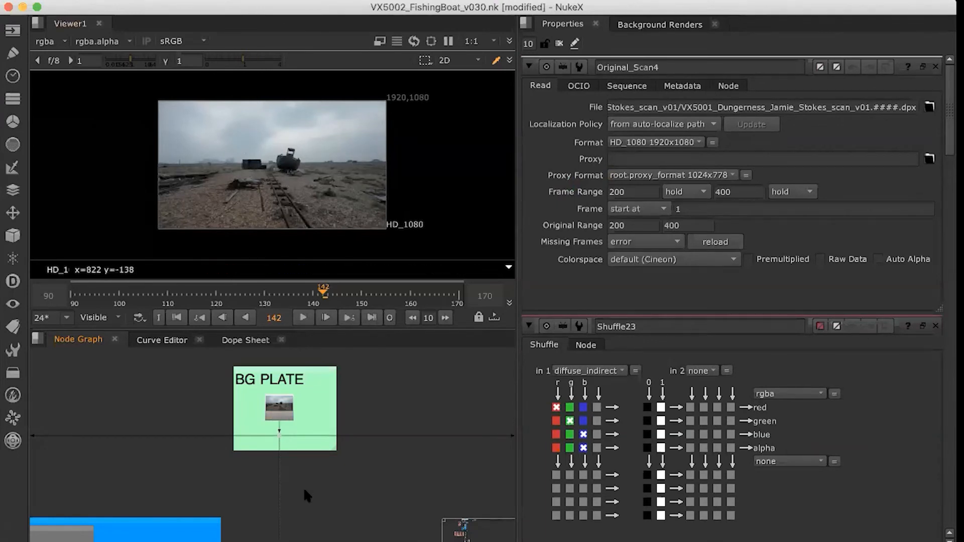
View the wind turbine image from the small grey group near BG PLATE, and return the viewer to the background plate
{"action": "scroll", "coordinate": [303, 487], "scroll_direction": "down", "scroll_amount": 6}
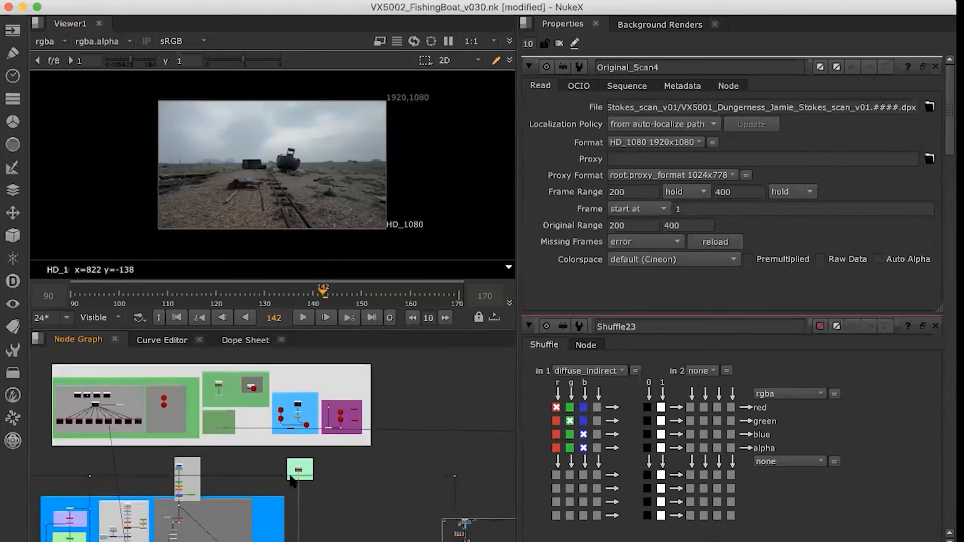
{"action": "mouse_move", "coordinate": [180, 467]}
{"action": "left_mouse_down"}
{"action": "mouse_move", "coordinate": [202, 455]}
{"action": "mouse_move", "coordinate": [180, 468]}
{"action": "left_mouse_up"}
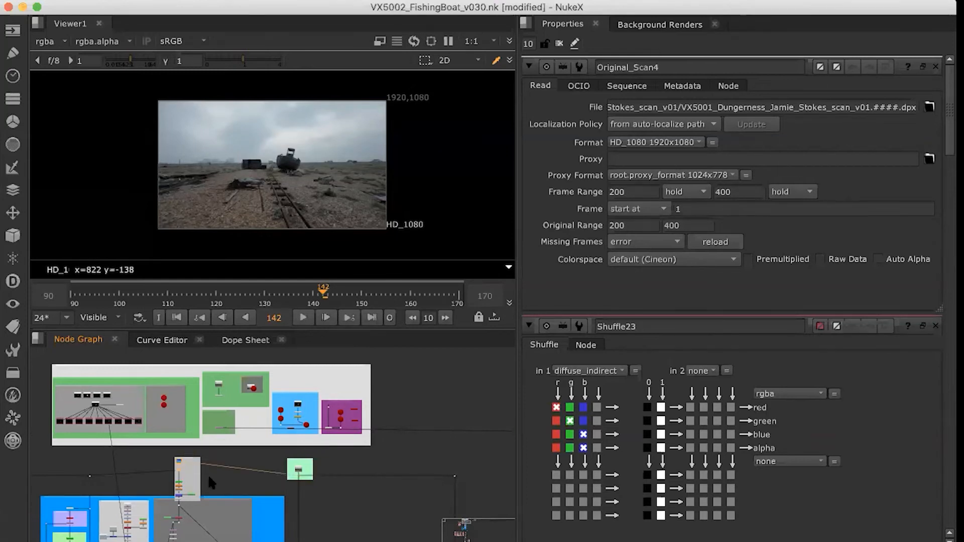
{"action": "middle_click_drag", "start_coordinate": [240, 466], "coordinate": [257, 456]}
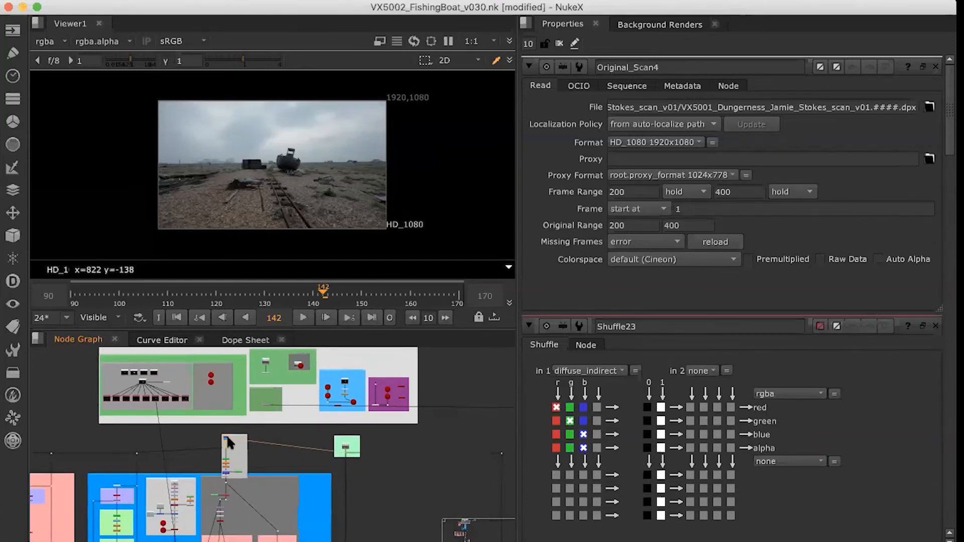
{"action": "key", "text": "1"}
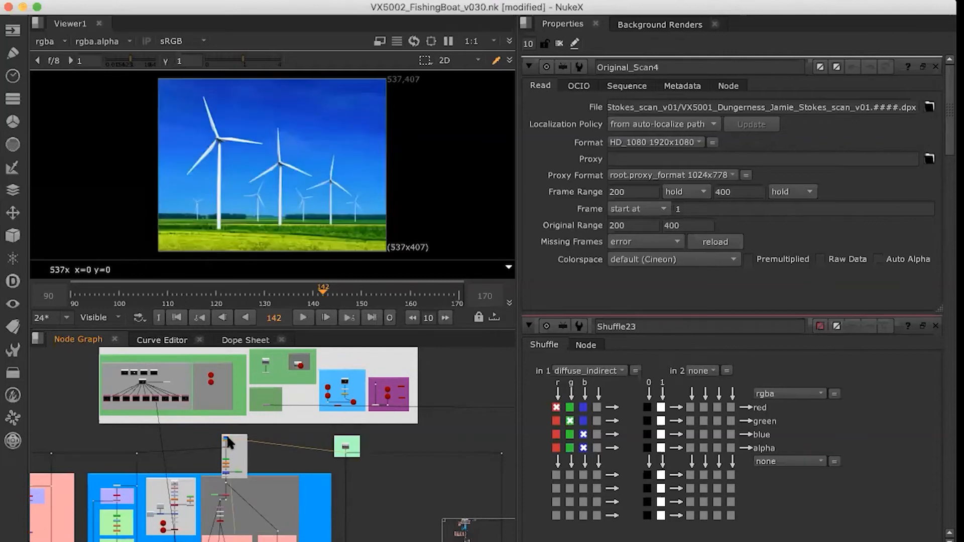
{"action": "left_click", "coordinate": [348, 448]}
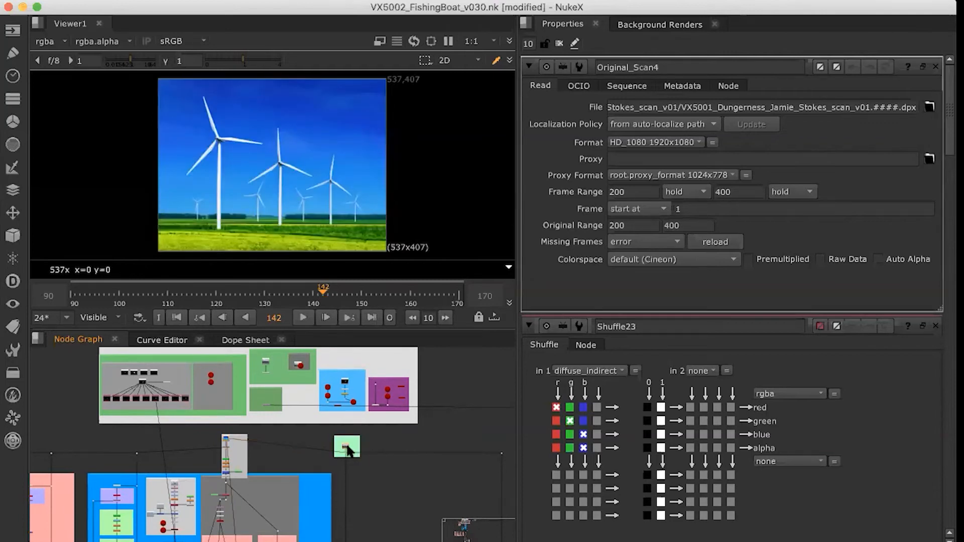
{"action": "key", "text": "1"}
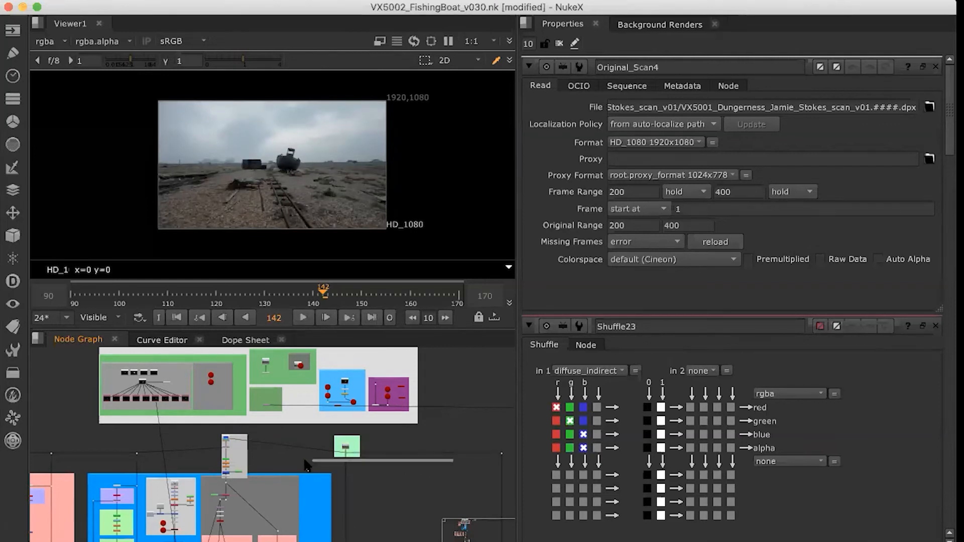
Open the ID render's properties in the separate RENDER group beyond ASSETS, and view its red, green and blue mattes
{"action": "middle_click_drag", "start_coordinate": [378, 462], "coordinate": [236, 467]}
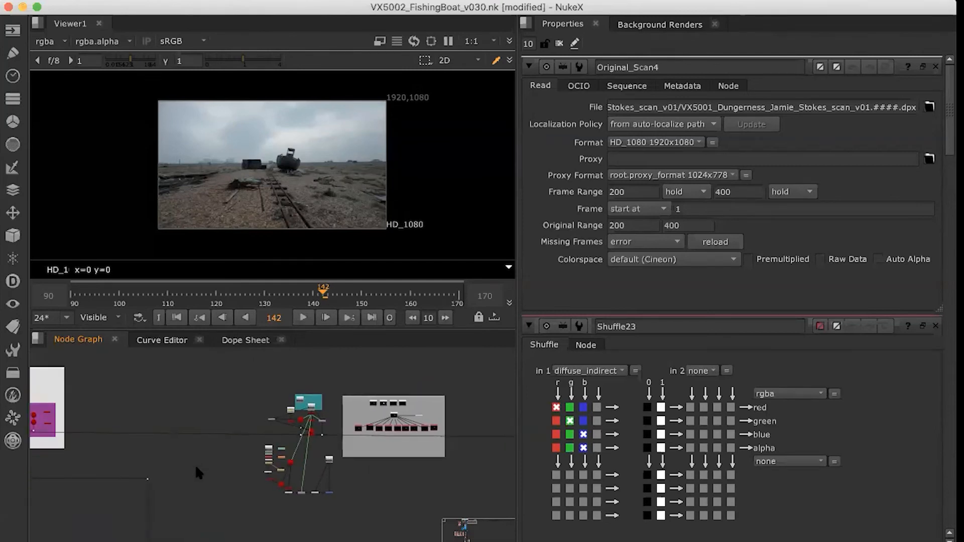
{"action": "middle_click_drag", "start_coordinate": [367, 452], "coordinate": [280, 454]}
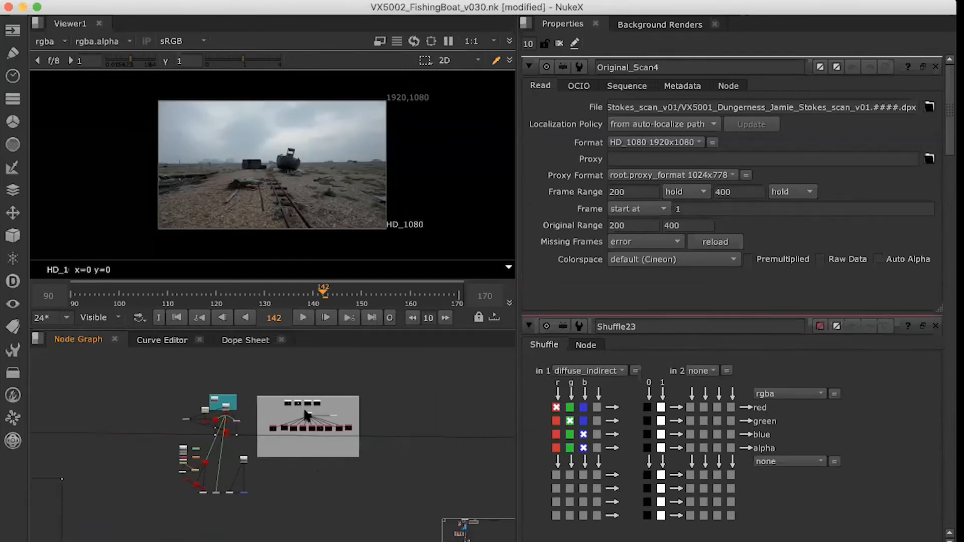
{"action": "scroll", "coordinate": [306, 415], "scroll_direction": "up", "scroll_amount": 5}
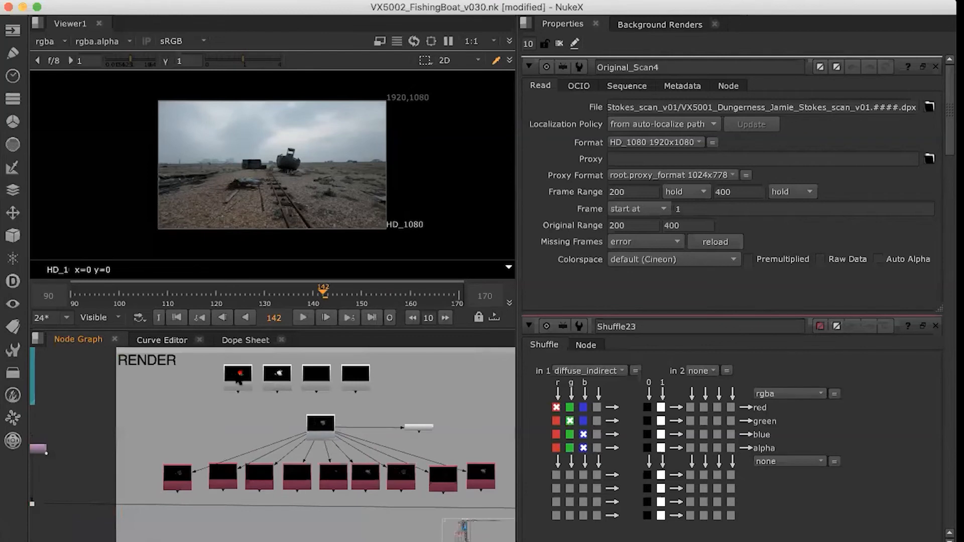
{"action": "double_click", "coordinate": [238, 381]}
{"action": "key", "text": "1"}
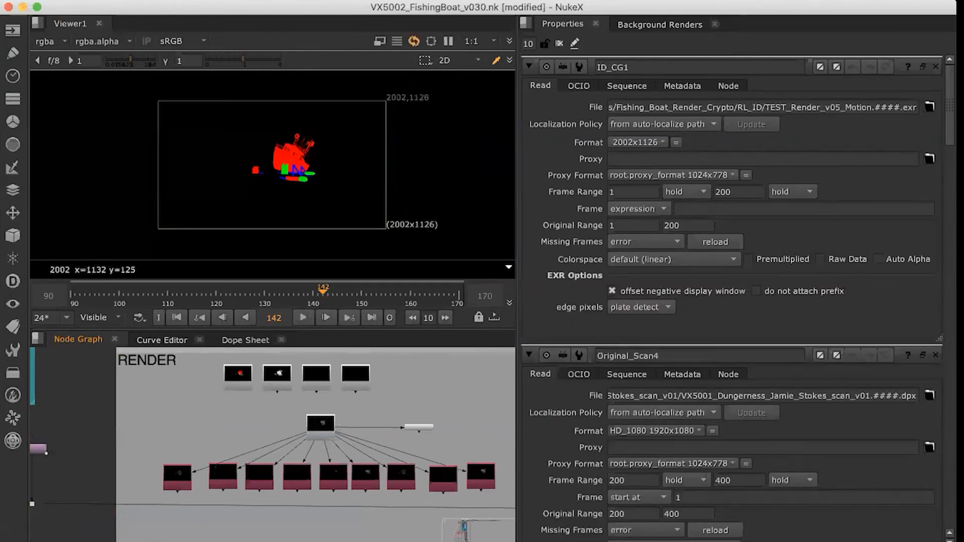
Open the AO render's properties, return to the ID render, and examine its boat mattes enlarged in the viewer
{"action": "left_click", "coordinate": [277, 374]}
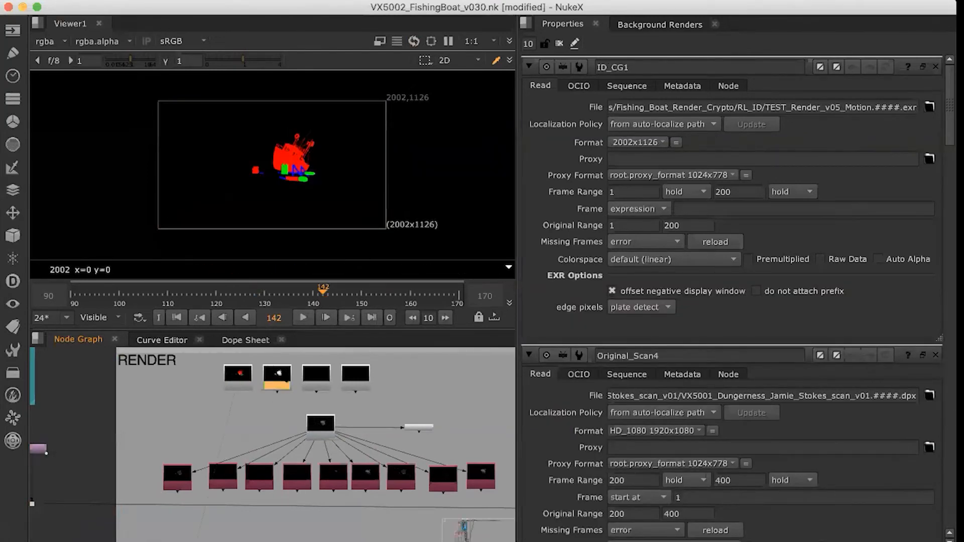
{"action": "double_click", "coordinate": [239, 381]}
{"action": "left_click", "coordinate": [254, 400]}
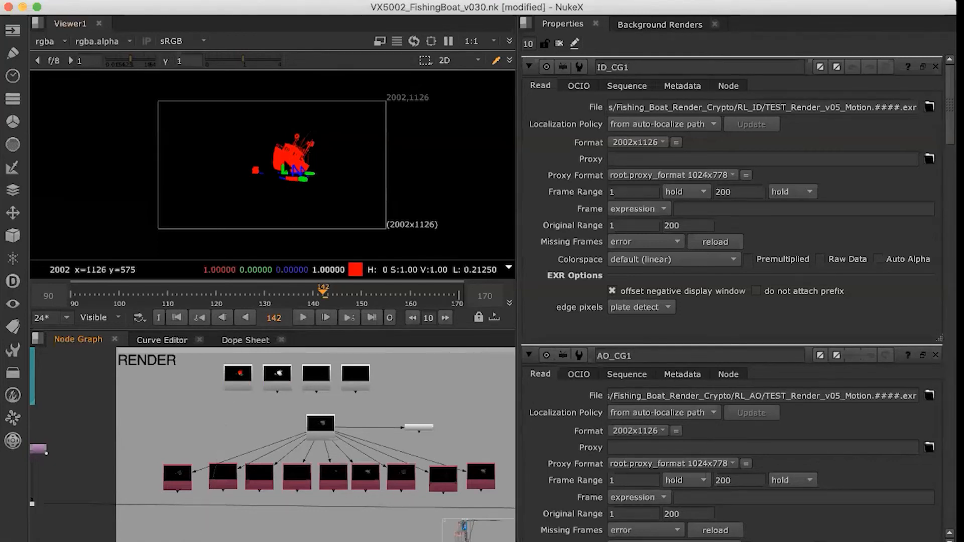
{"action": "scroll", "coordinate": [286, 164], "scroll_direction": "up", "scroll_amount": 3}
{"action": "left_click", "coordinate": [234, 383]}
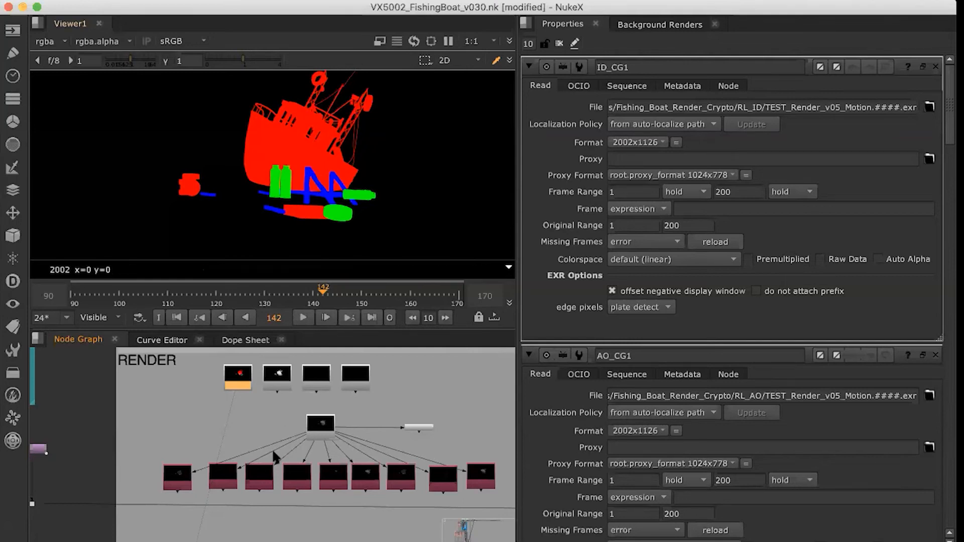
View the lower plate in the teal group above the camera tracking nodes
{"action": "left_click", "coordinate": [244, 429]}
{"action": "middle_click_drag", "start_coordinate": [288, 427], "coordinate": [490, 415]}
{"action": "middle_click_drag", "start_coordinate": [346, 432], "coordinate": [416, 436]}
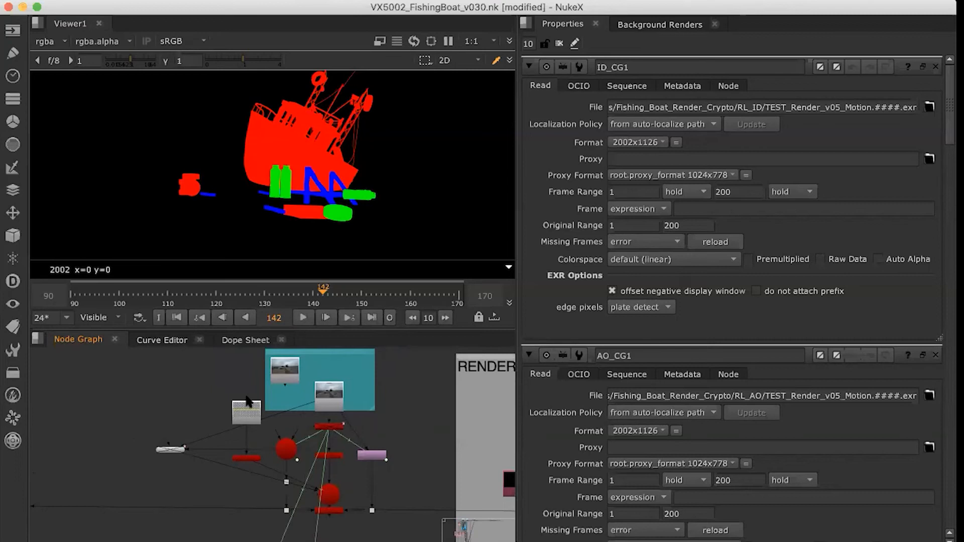
{"action": "left_click", "coordinate": [332, 393]}
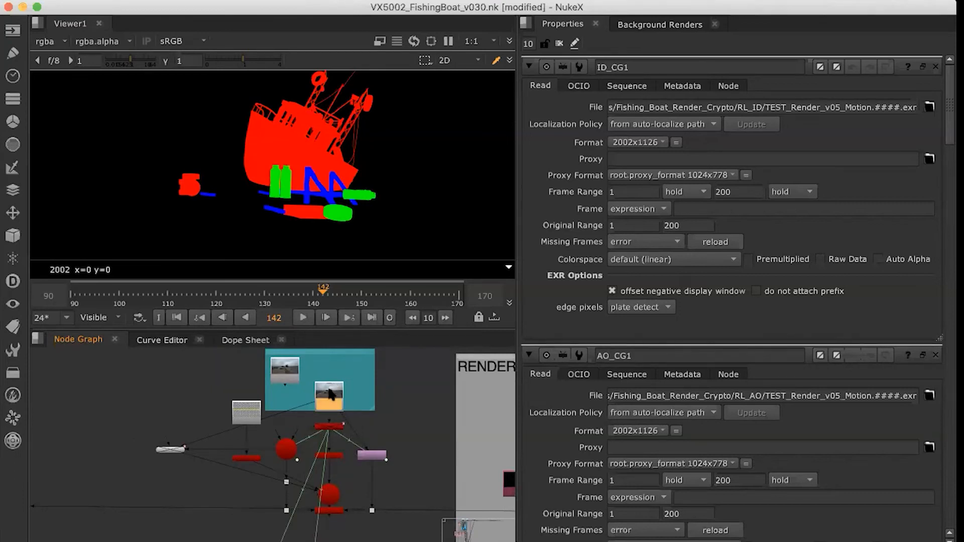
{"action": "key", "text": "1"}
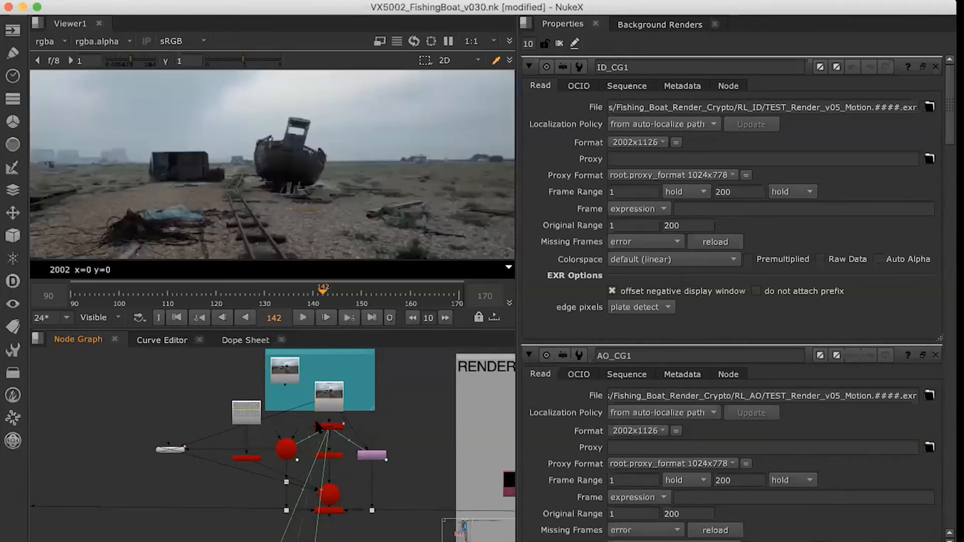
Open the properties of CameraTrackerPointCloud1 and CameraTracker1, and view the camera tracker's output with its track points
{"action": "left_click", "coordinate": [288, 451]}
{"action": "scroll", "coordinate": [288, 452], "scroll_direction": "up", "scroll_amount": 5}
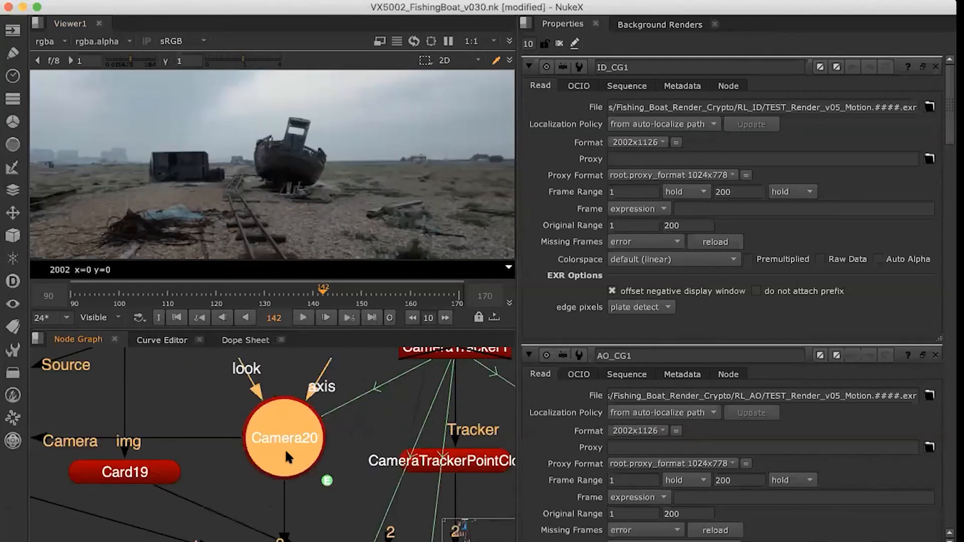
{"action": "double_click", "coordinate": [436, 458]}
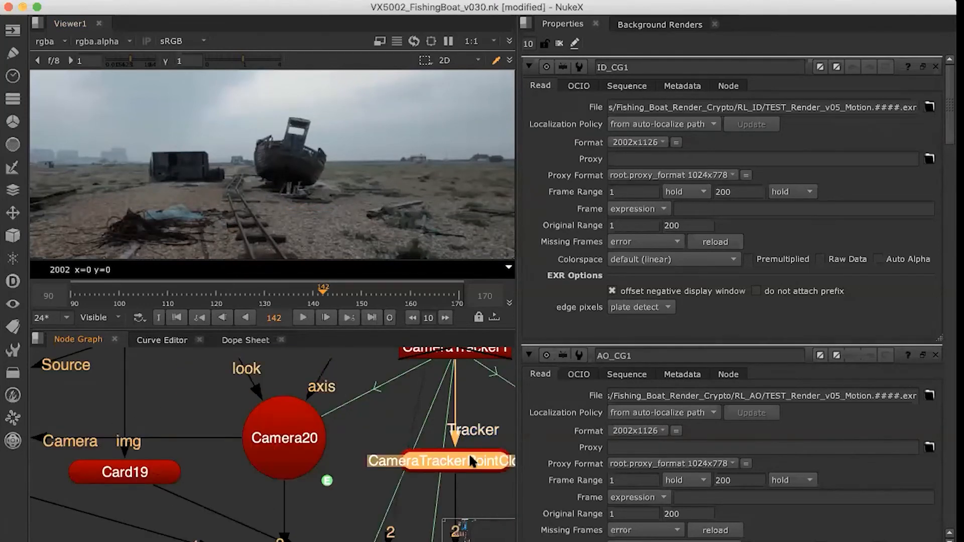
{"action": "middle_click_drag", "start_coordinate": [443, 409], "coordinate": [311, 500]}
{"action": "left_click", "coordinate": [325, 438]}
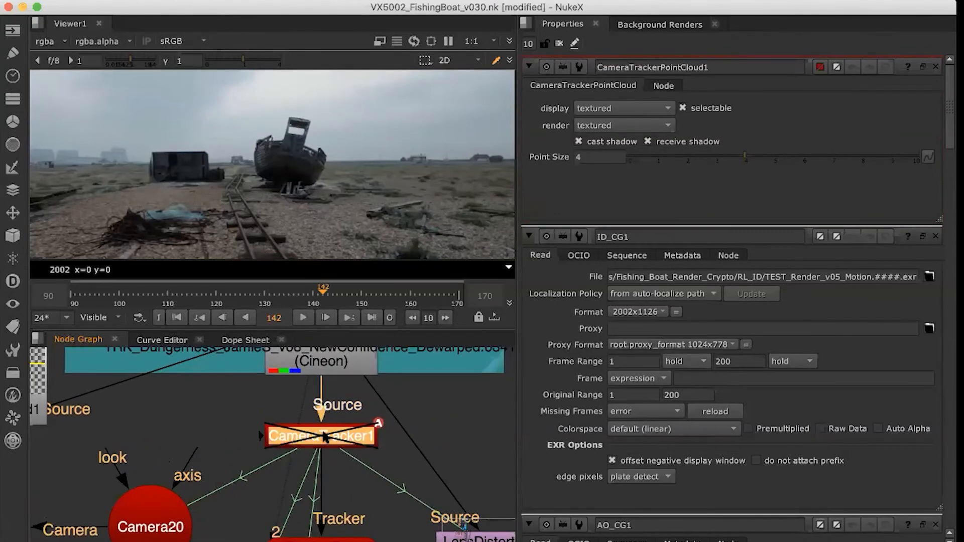
{"action": "double_click", "coordinate": [326, 438]}
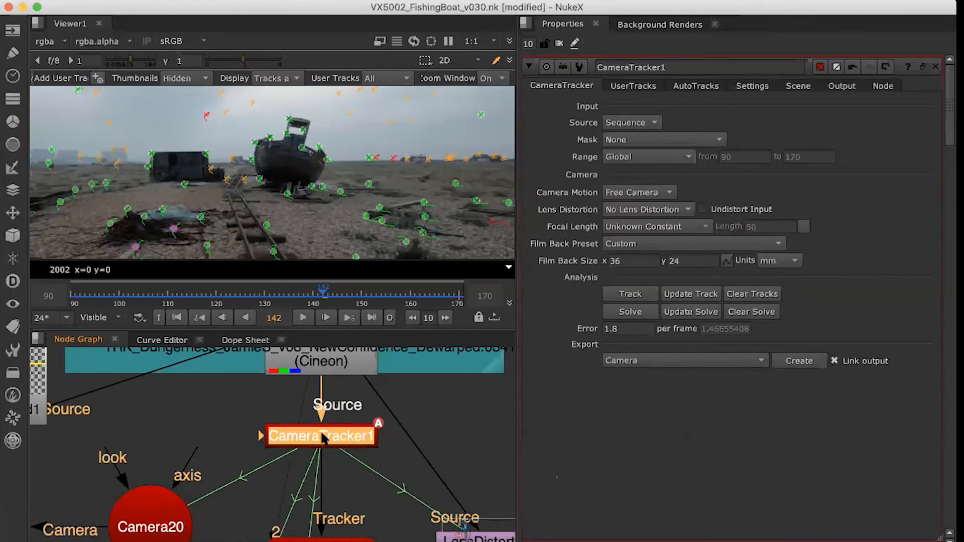
{"action": "key", "text": "1"}
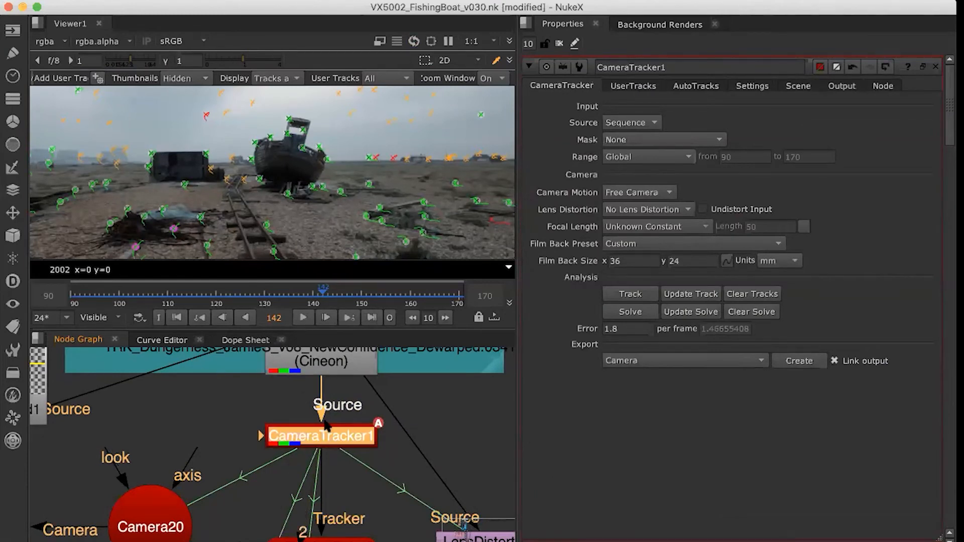
Look up the CameraTracker node among the available 3D nodes, and close the list
{"action": "left_click", "coordinate": [14, 245]}
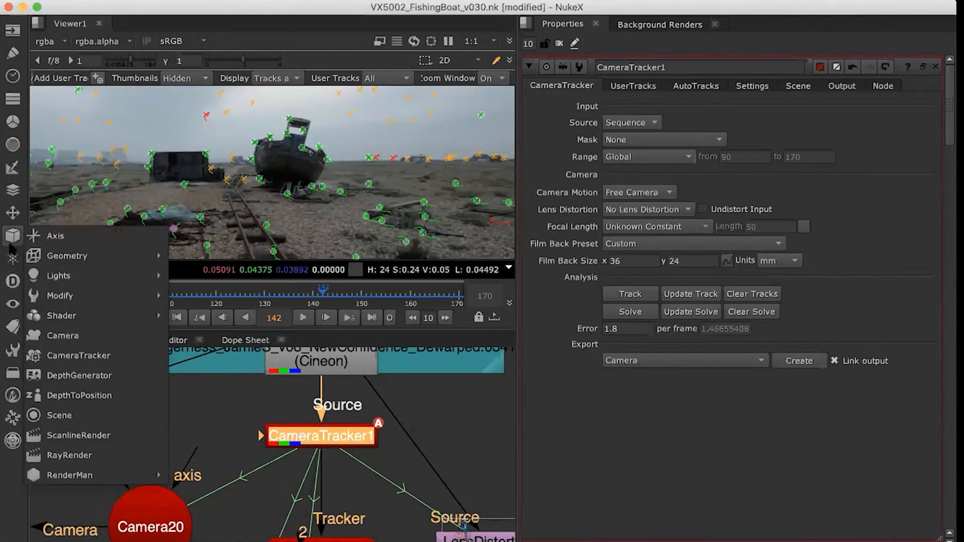
{"action": "left_click", "coordinate": [9, 147]}
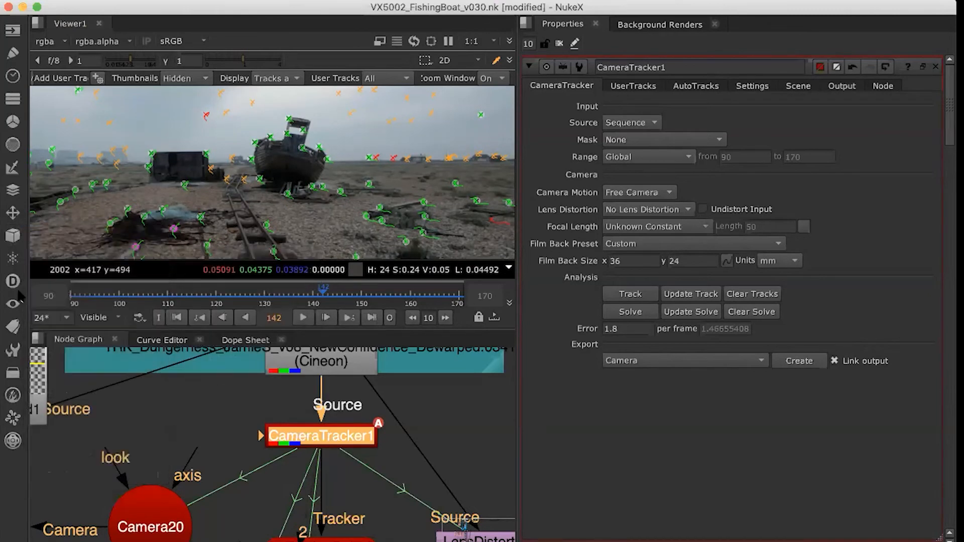
{"action": "left_click", "coordinate": [13, 221]}
{"action": "left_click", "coordinate": [10, 240]}
{"action": "left_click", "coordinate": [10, 240]}
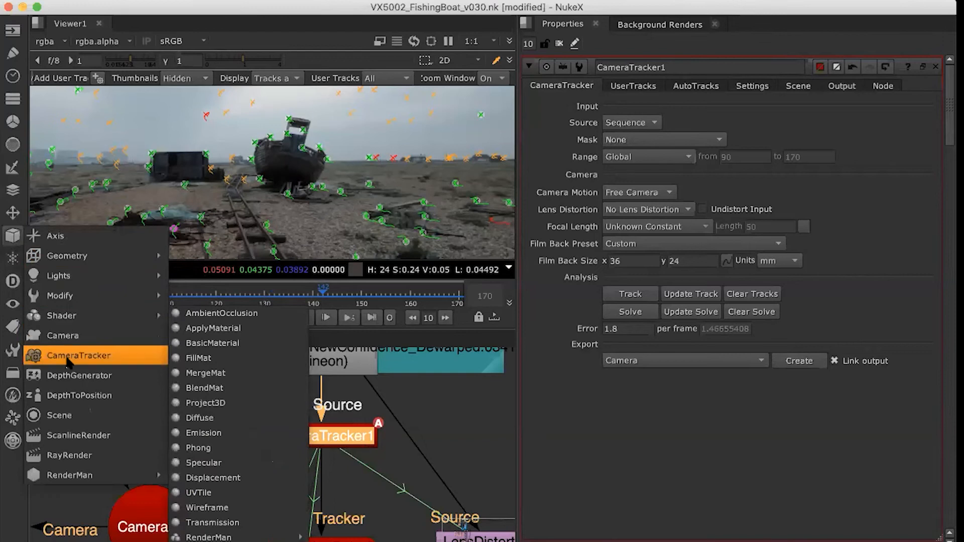
{"action": "left_click", "coordinate": [402, 420]}
{"action": "left_click", "coordinate": [314, 397]}
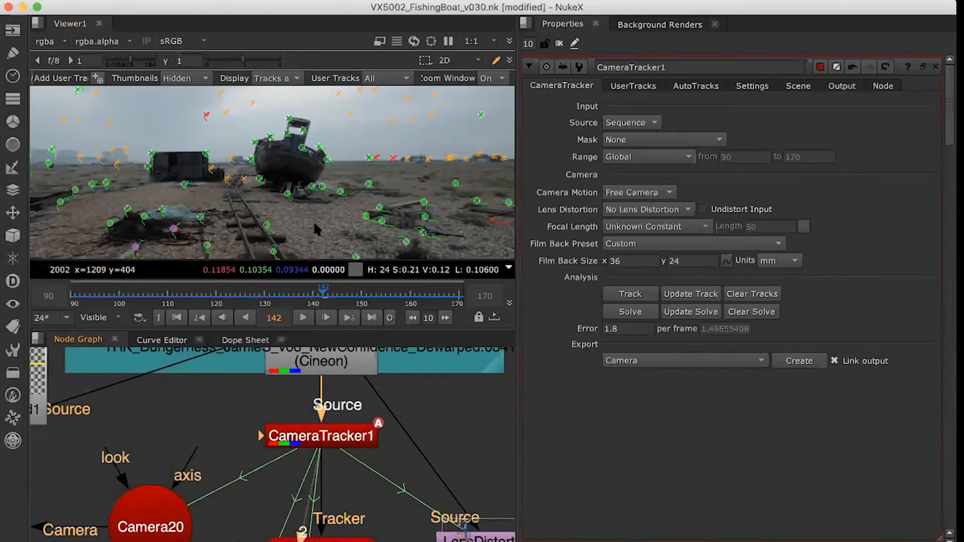
Fit the tracked plate in the viewer and examine the Number of Features in CameraTracker1's settings
{"action": "key", "text": "f"}
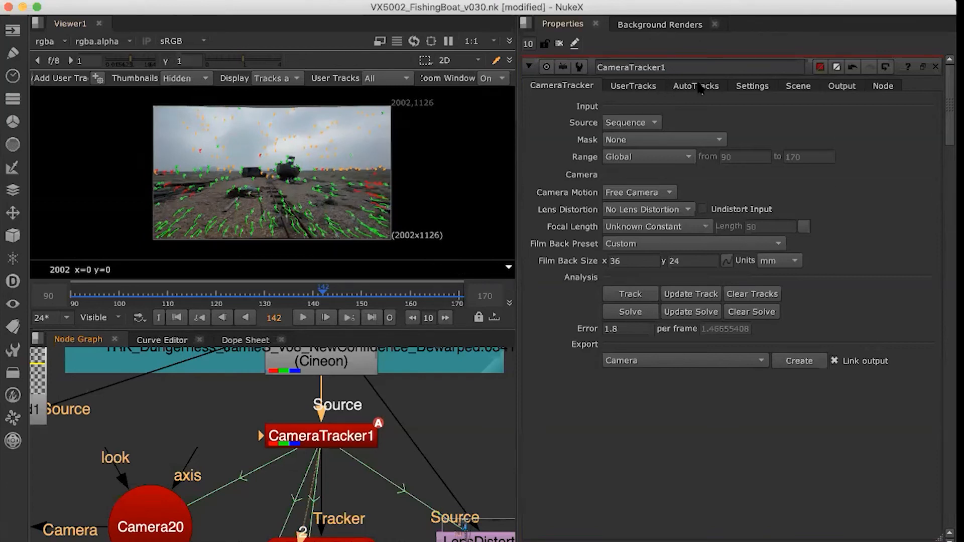
{"action": "left_click", "coordinate": [750, 88]}
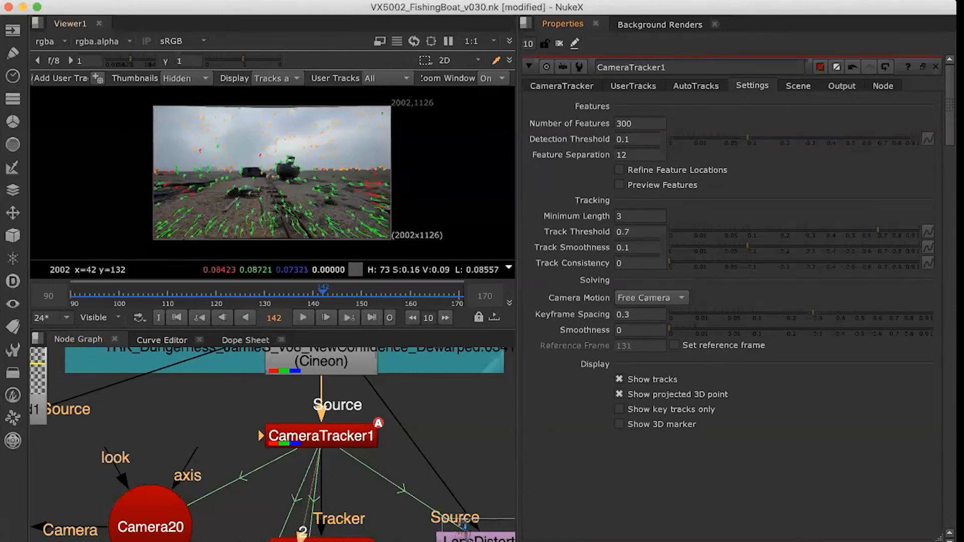
{"action": "left_click", "coordinate": [647, 124]}
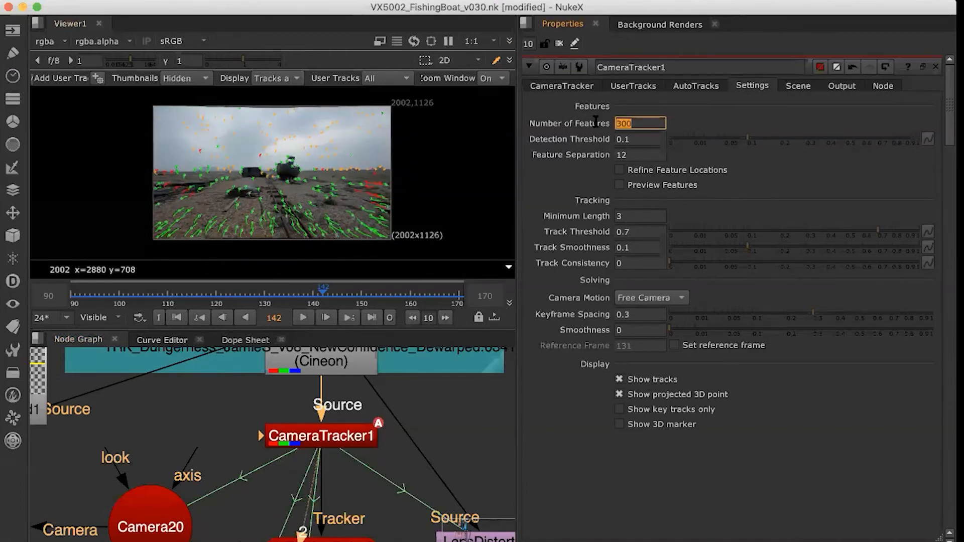
{"action": "left_click", "coordinate": [549, 106]}
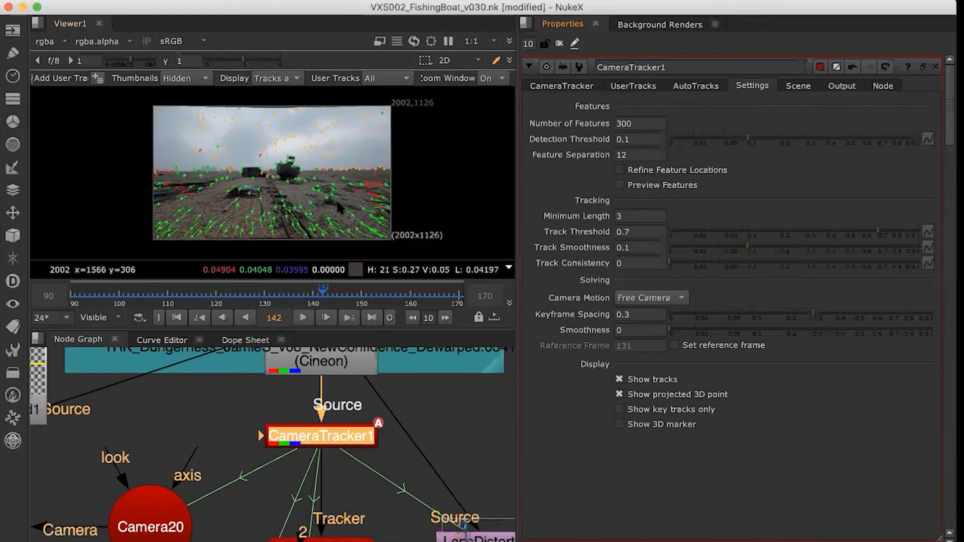
{"action": "double_click", "coordinate": [635, 123]}
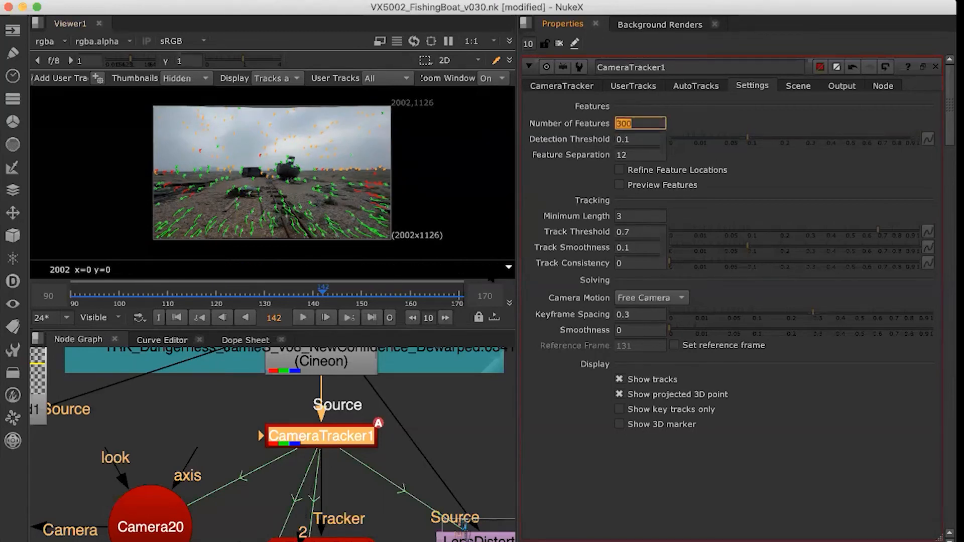
{"action": "left_click", "coordinate": [416, 413]}
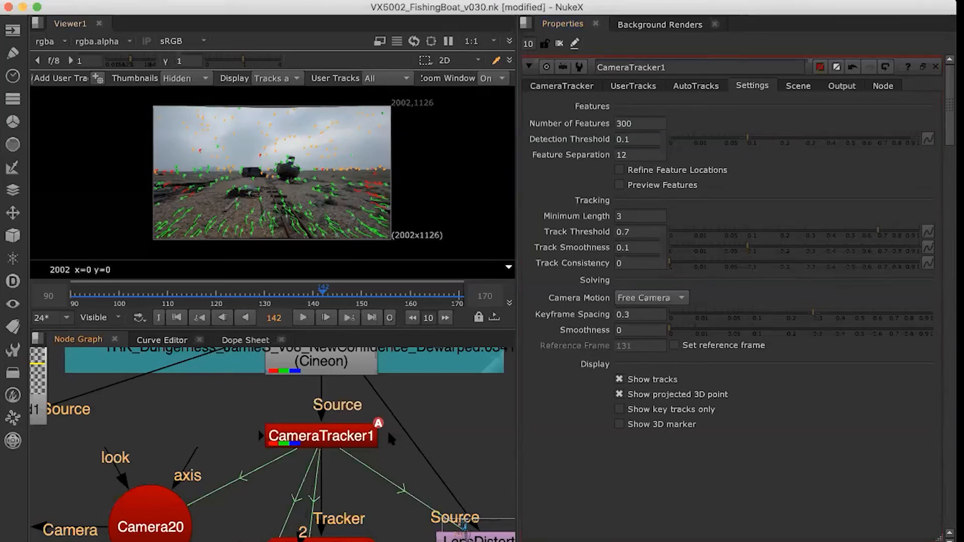
View the track points on the plate at frames 104 and 90, and reselect CameraTracker1
{"action": "middle_click_drag", "start_coordinate": [374, 449], "coordinate": [386, 394]}
{"action": "left_click", "coordinate": [356, 393]}
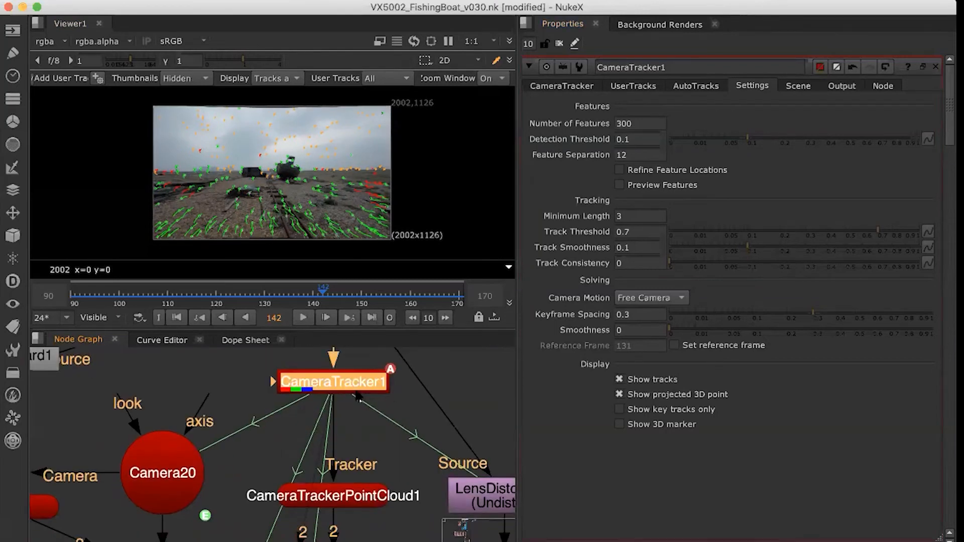
{"action": "left_click", "coordinate": [138, 297]}
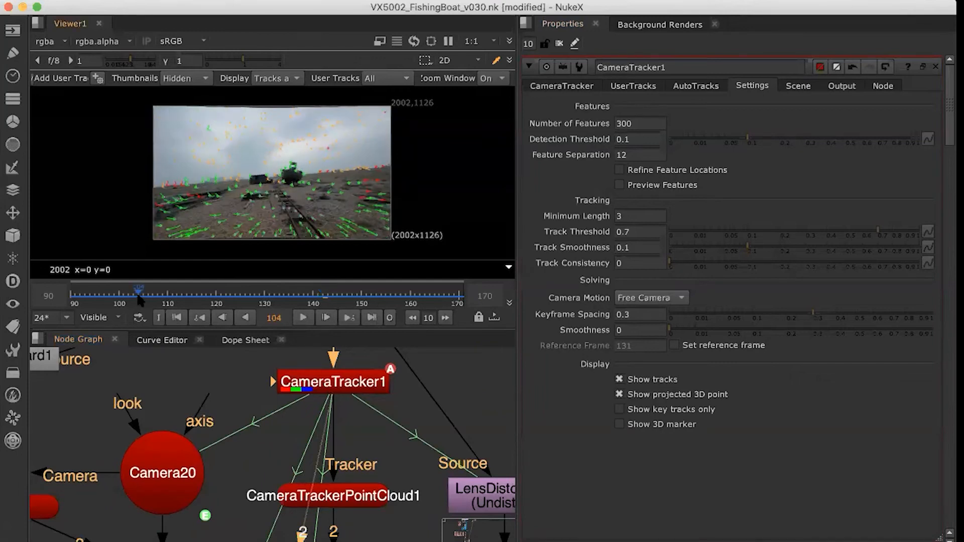
{"action": "left_click", "coordinate": [74, 301]}
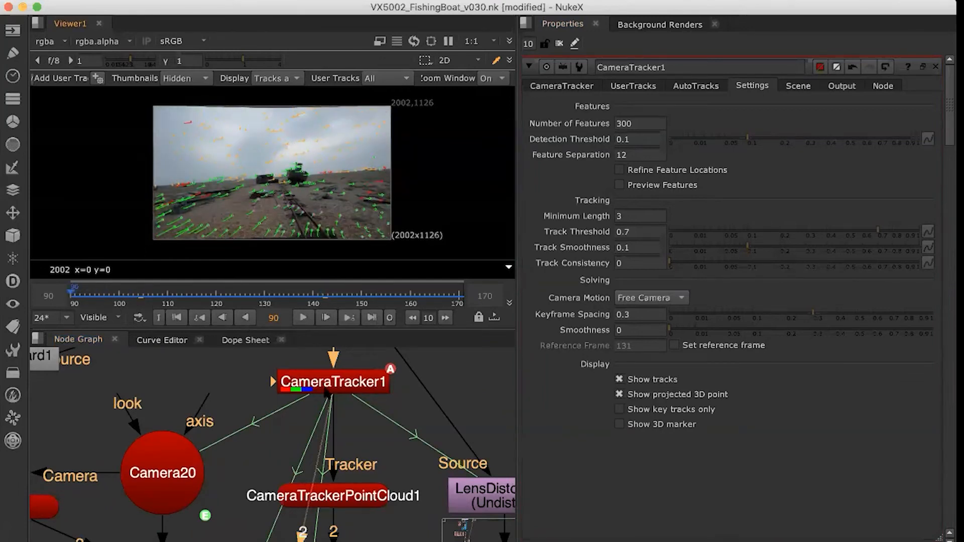
{"action": "left_click", "coordinate": [339, 387]}
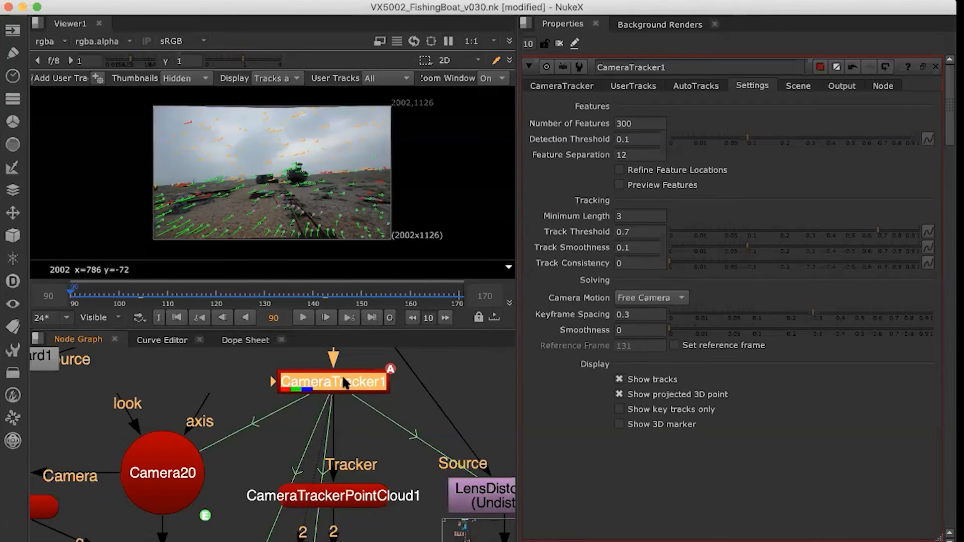
{"action": "middle_click_drag", "start_coordinate": [350, 433], "coordinate": [348, 403]}
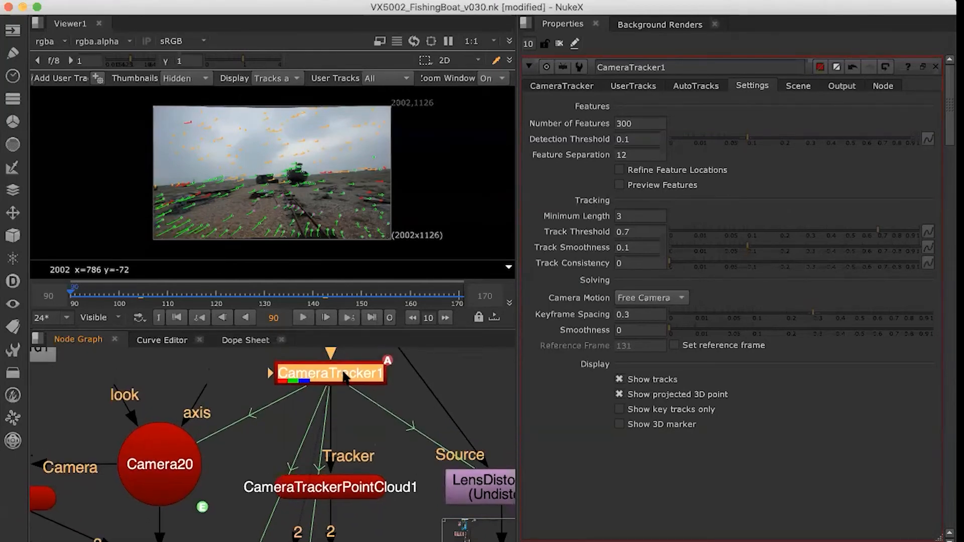
Review CameraTracker1's lens distortion and analysis options alongside its feature settings
{"action": "left_click", "coordinate": [552, 85]}
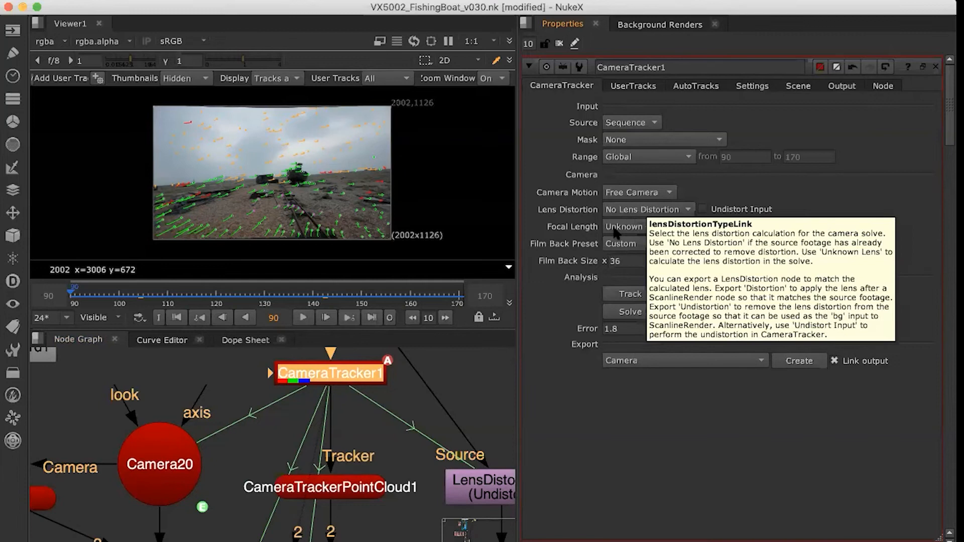
{"action": "left_click", "coordinate": [748, 86]}
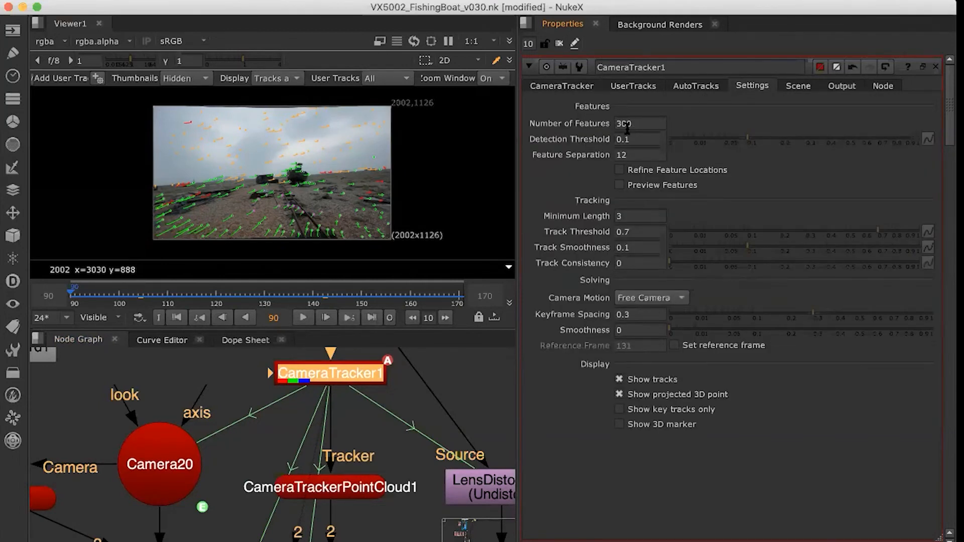
{"action": "left_click", "coordinate": [564, 86]}
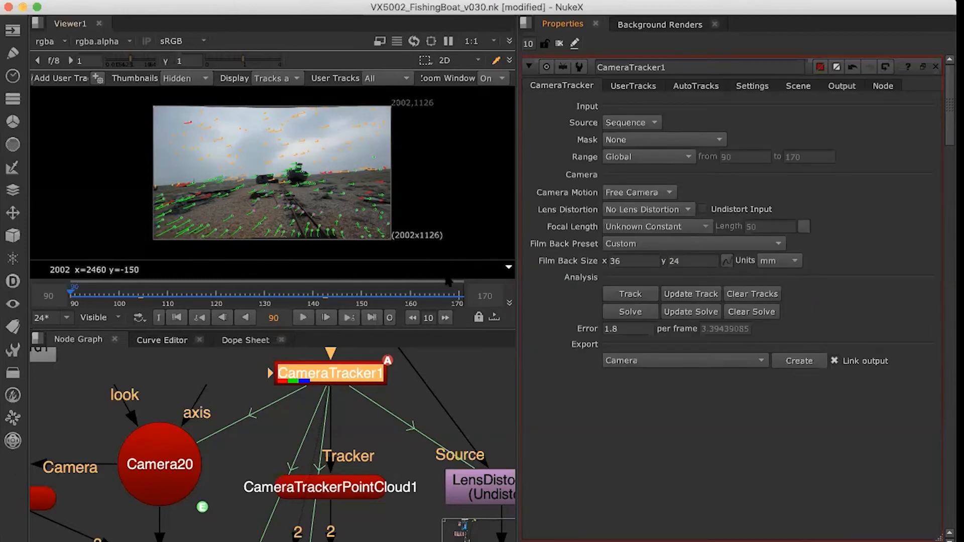
Open Camera20's properties and view the camera with its point cloud from behind in 3D
{"action": "double_click", "coordinate": [180, 467]}
{"action": "key", "text": "2"}
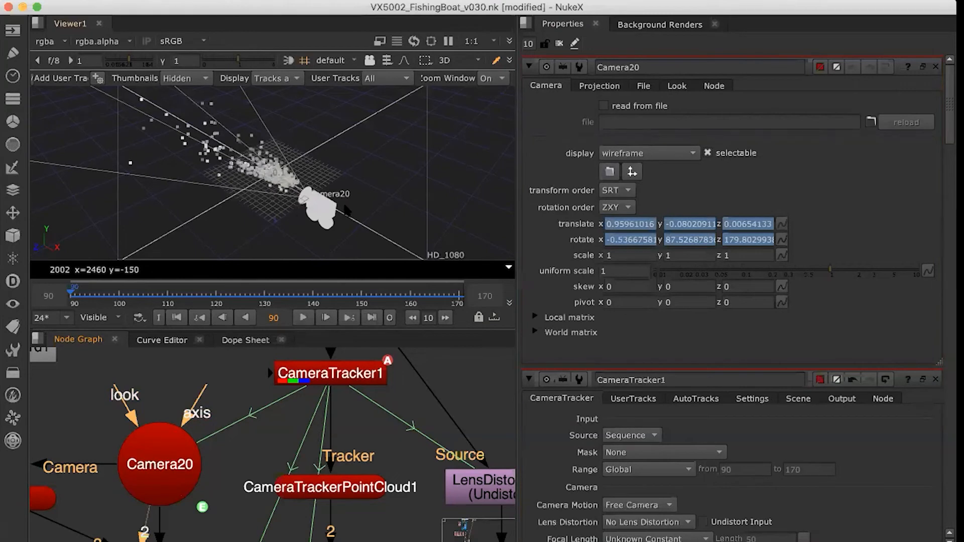
{"action": "right_click", "coordinate": [359, 217]}
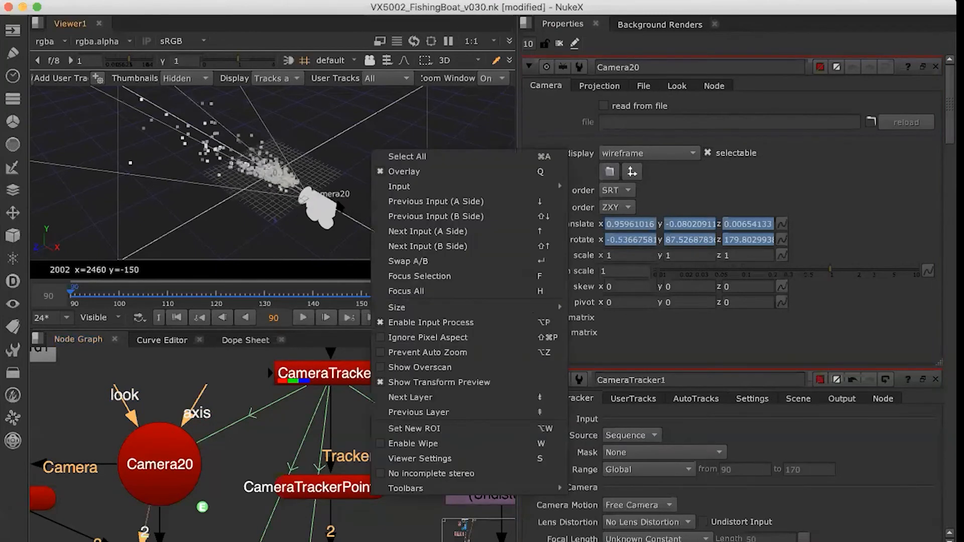
{"action": "key", "text": "Escape"}
{"action": "left_click_drag", "start_coordinate": [343, 201], "coordinate": [211, 171], "text": "super"}
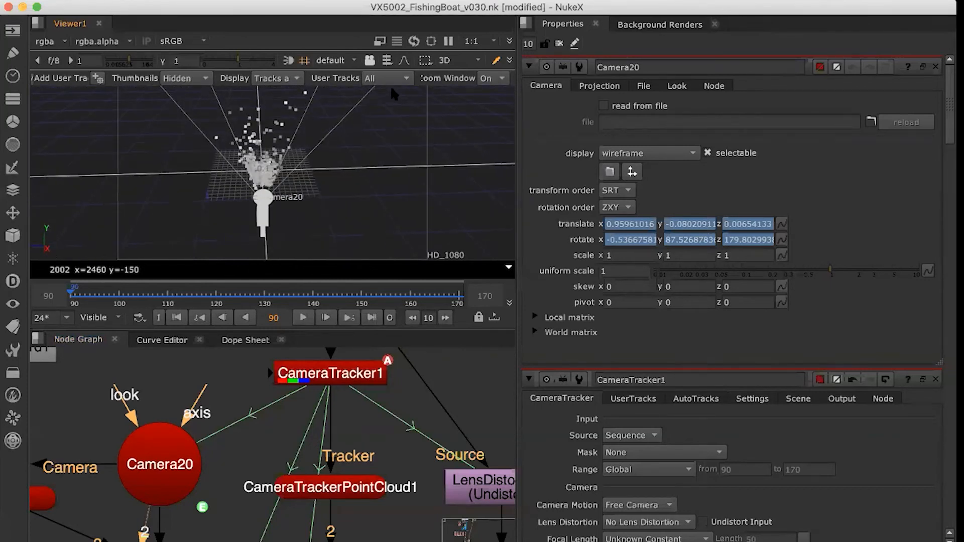
Look at the point cloud through Camera20, and return the 3D viewer to the default camera
{"action": "left_click", "coordinate": [341, 60]}
{"action": "left_click", "coordinate": [337, 91]}
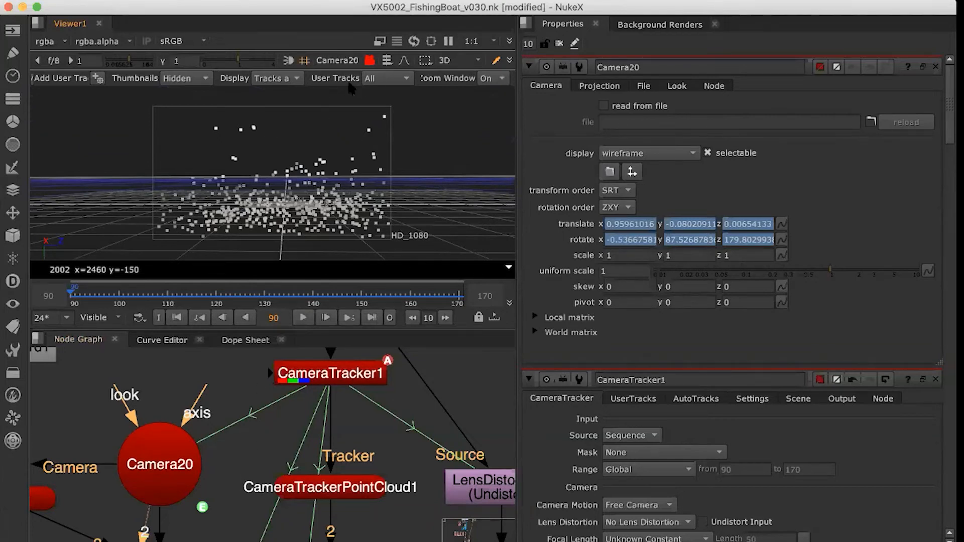
{"action": "left_click", "coordinate": [370, 61]}
{"action": "left_click", "coordinate": [352, 60]}
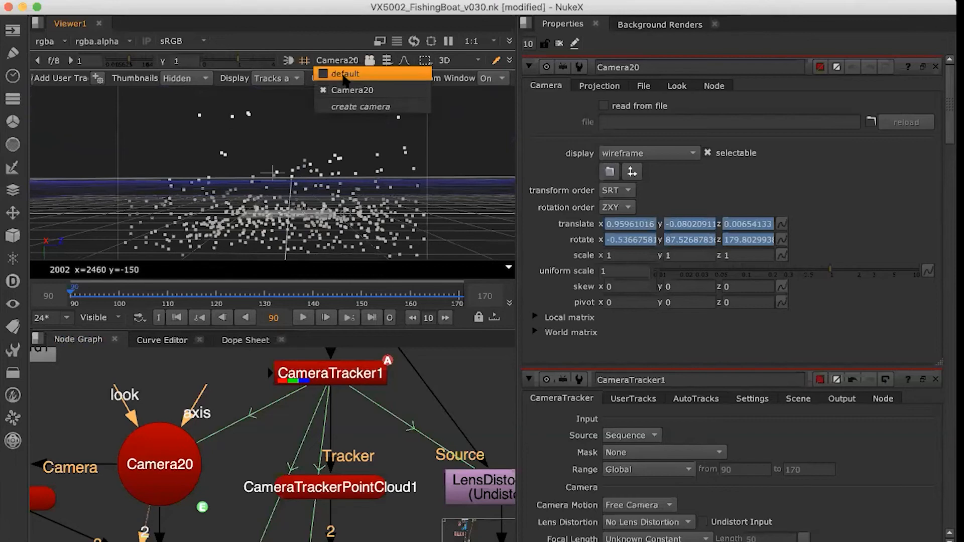
{"action": "left_click", "coordinate": [346, 74]}
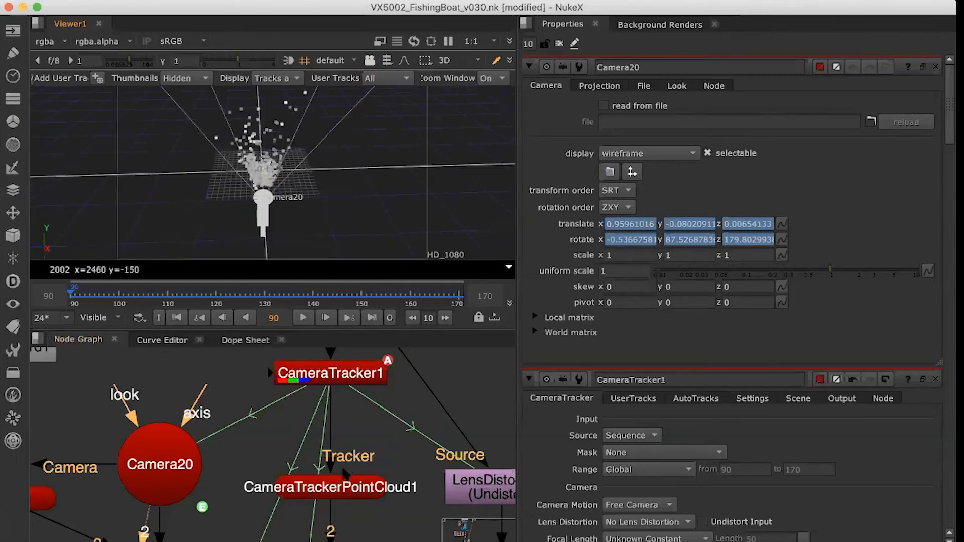
Connect the viewer to the red render node directly beneath the camera tracking scene node
{"action": "scroll", "coordinate": [346, 487], "scroll_direction": "down", "scroll_amount": 4}
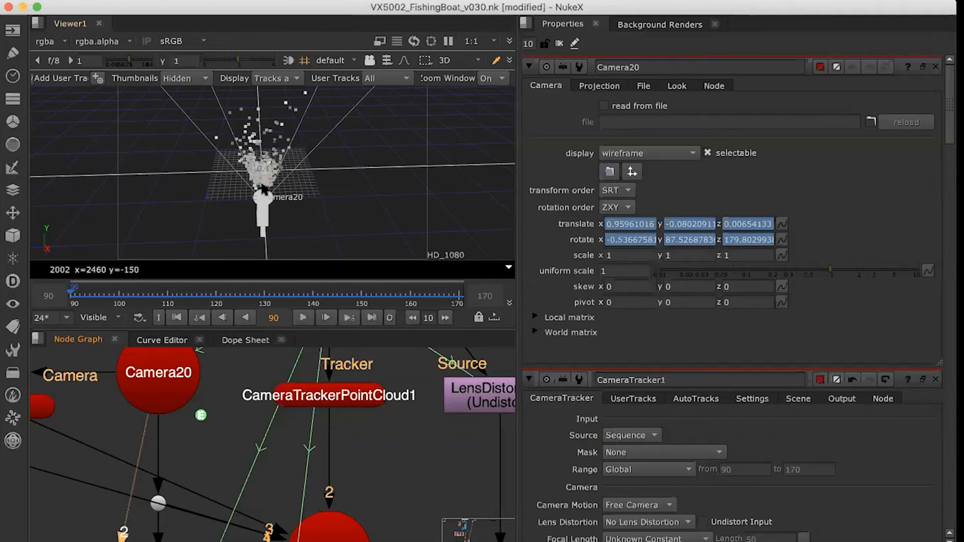
{"action": "middle_click_drag", "start_coordinate": [364, 463], "coordinate": [371, 399]}
{"action": "scroll", "coordinate": [370, 391], "scroll_direction": "down", "scroll_amount": 8}
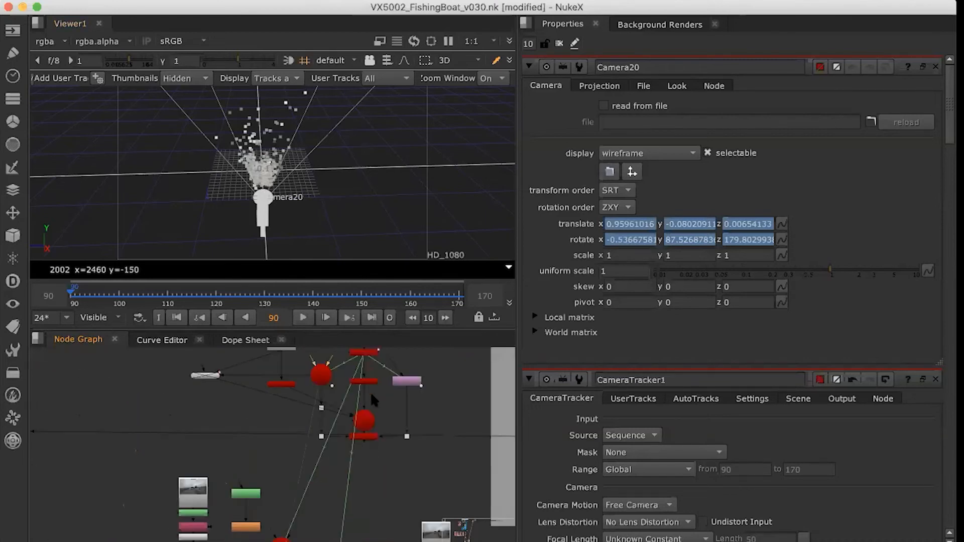
{"action": "left_click", "coordinate": [366, 437]}
{"action": "key", "text": "1"}
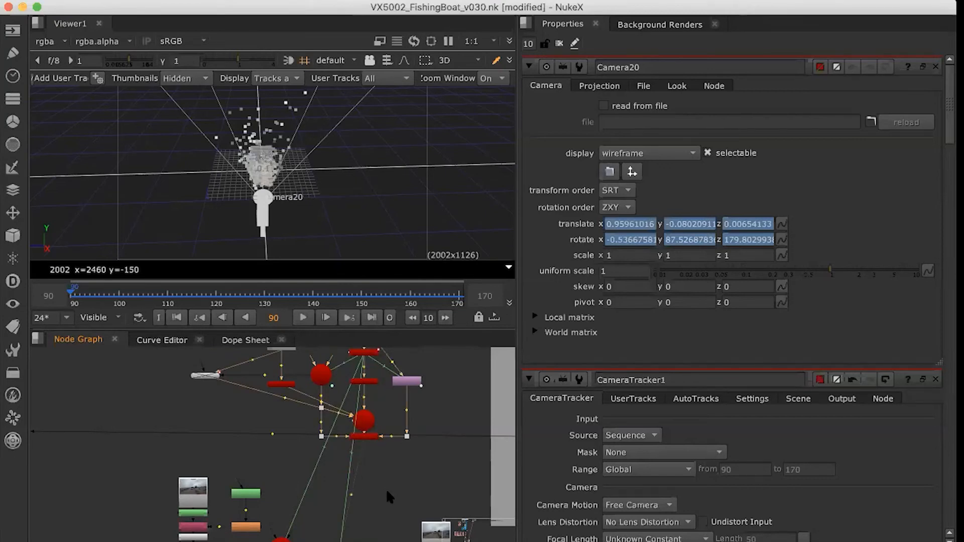
Look over the nodes below the tracking setup, and open Card19's properties beside the tracked camera
{"action": "middle_click_drag", "start_coordinate": [385, 488], "coordinate": [398, 384]}
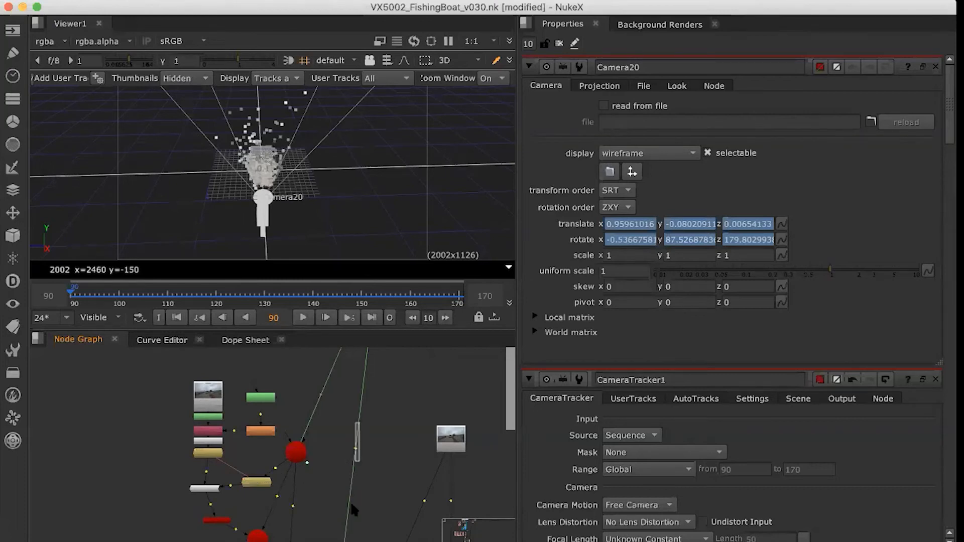
{"action": "scroll", "coordinate": [352, 501], "scroll_direction": "up", "scroll_amount": 5}
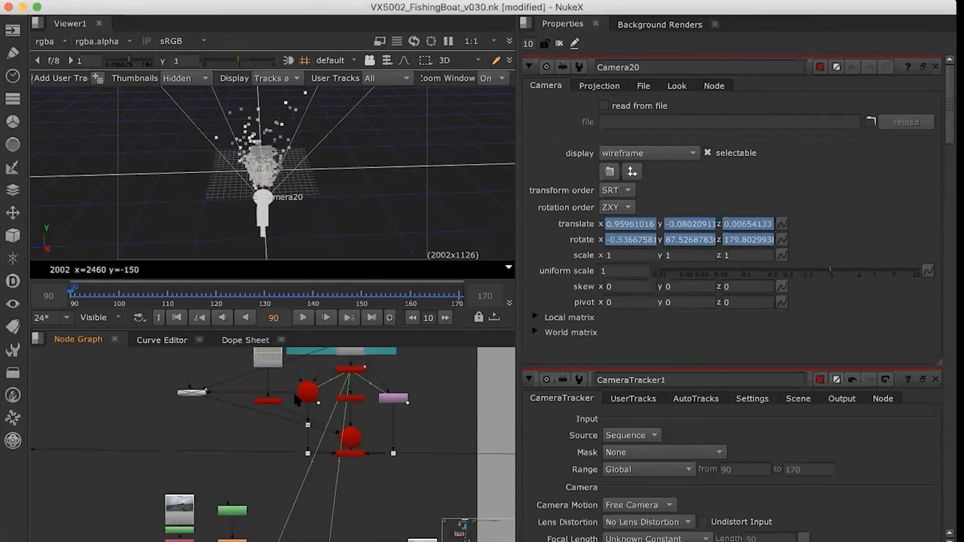
{"action": "left_click", "coordinate": [269, 401]}
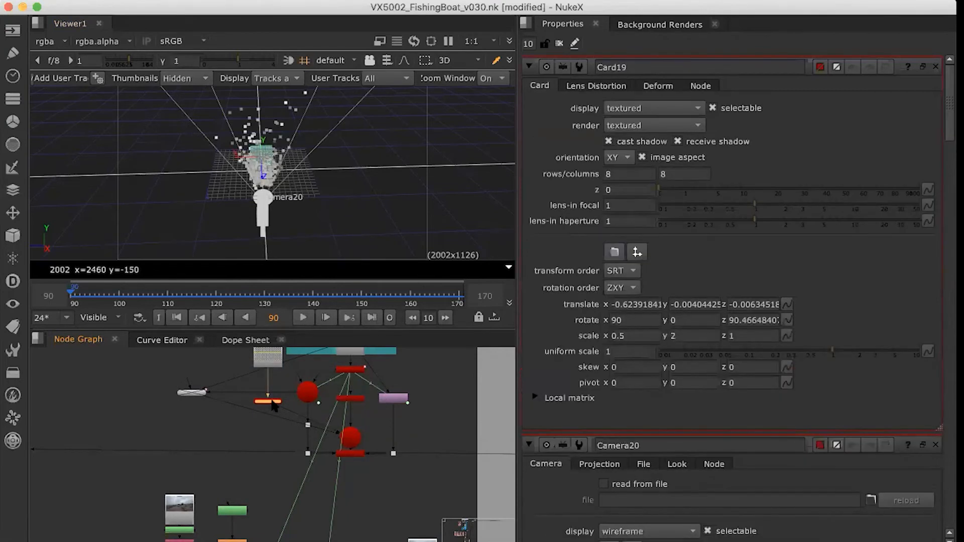
Connect the viewer to Card19, and open the properties of the Scene3 node
{"action": "scroll", "coordinate": [273, 405], "scroll_direction": "up", "scroll_amount": 5}
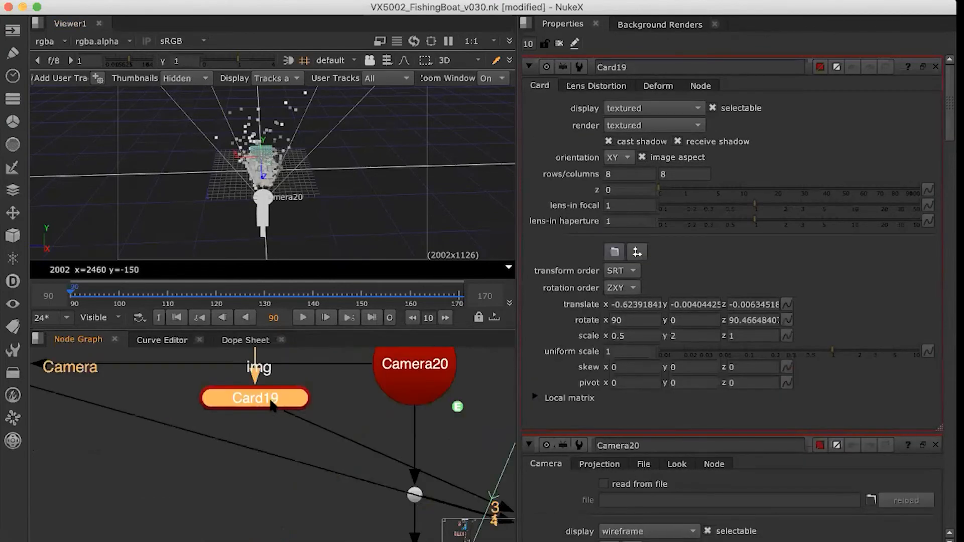
{"action": "key", "text": "2"}
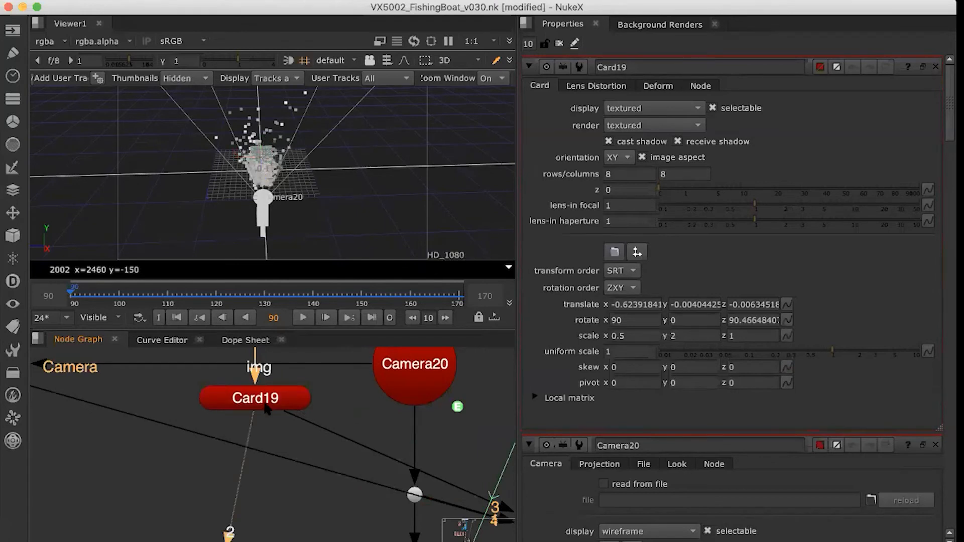
{"action": "left_click", "coordinate": [266, 407]}
{"action": "middle_click_drag", "start_coordinate": [476, 463], "coordinate": [341, 431]}
{"action": "double_click", "coordinate": [423, 497]}
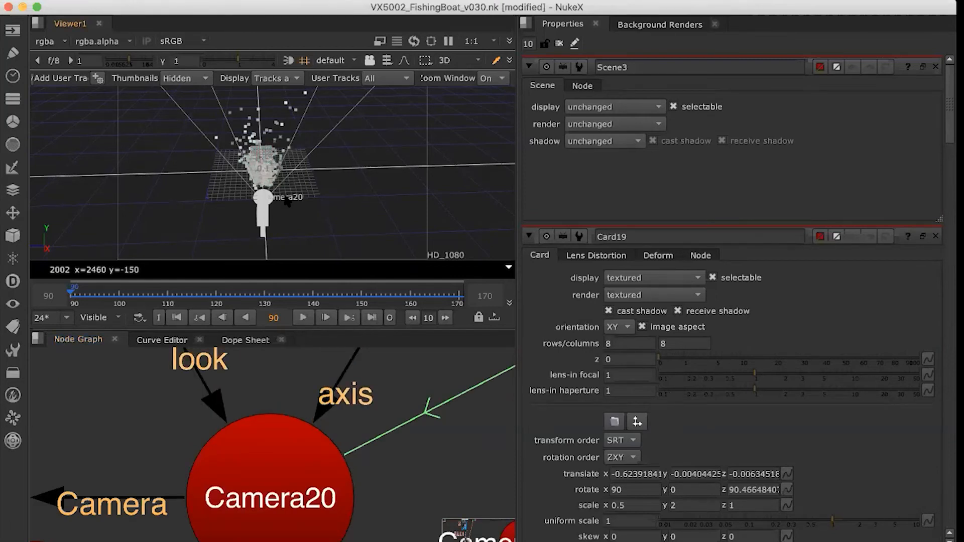
Inspect the point cloud up close in the 3D viewer from a changed angle, and return to a wide view including Camera20
{"action": "scroll", "coordinate": [286, 201], "scroll_direction": "up", "scroll_amount": 6}
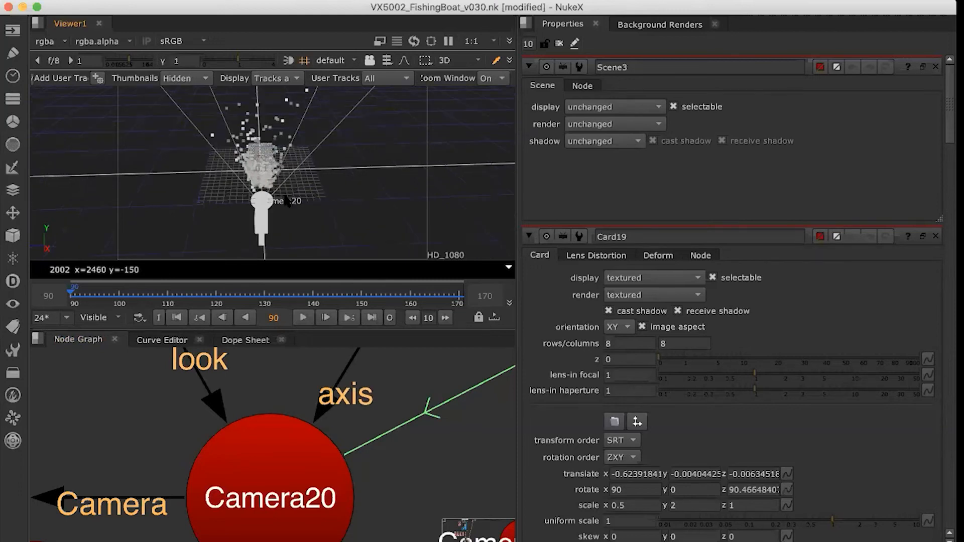
{"action": "scroll", "coordinate": [285, 201], "scroll_direction": "up", "scroll_amount": 3}
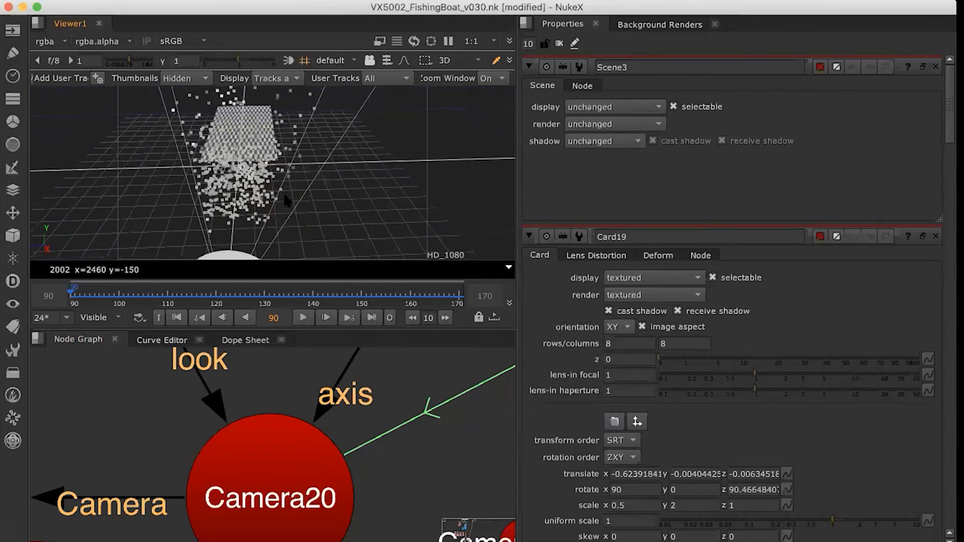
{"action": "left_click_drag", "start_coordinate": [275, 253], "coordinate": [250, 207]}
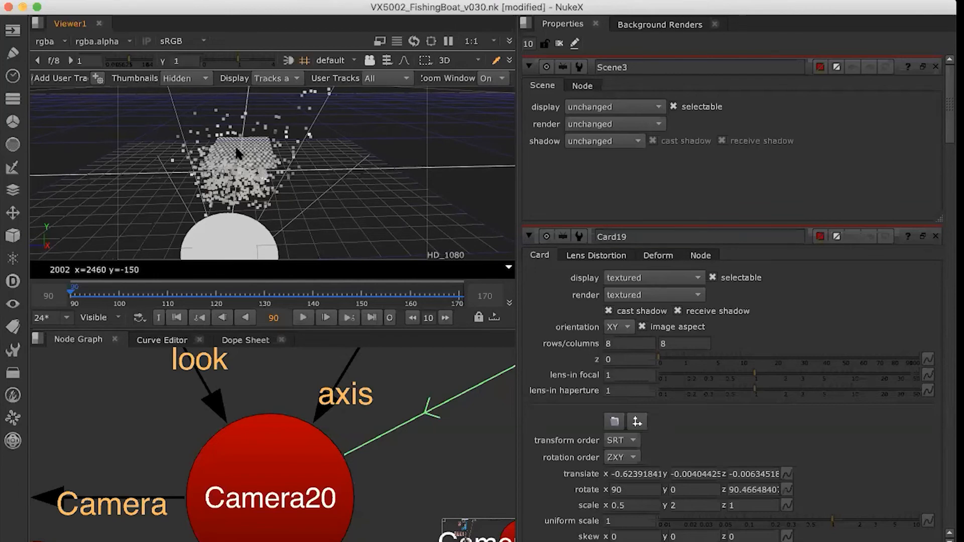
{"action": "scroll", "coordinate": [238, 152], "scroll_direction": "down", "scroll_amount": 10}
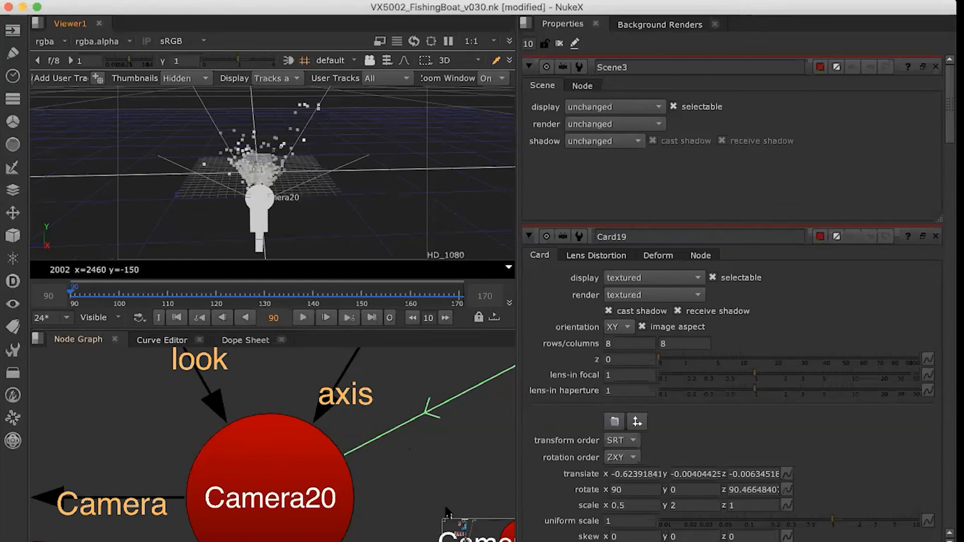
Find the ground patch branch below the tracking setup, and open the properties of FrameHold2 beneath Premult36
{"action": "scroll", "coordinate": [447, 512], "scroll_direction": "up", "scroll_amount": 4}
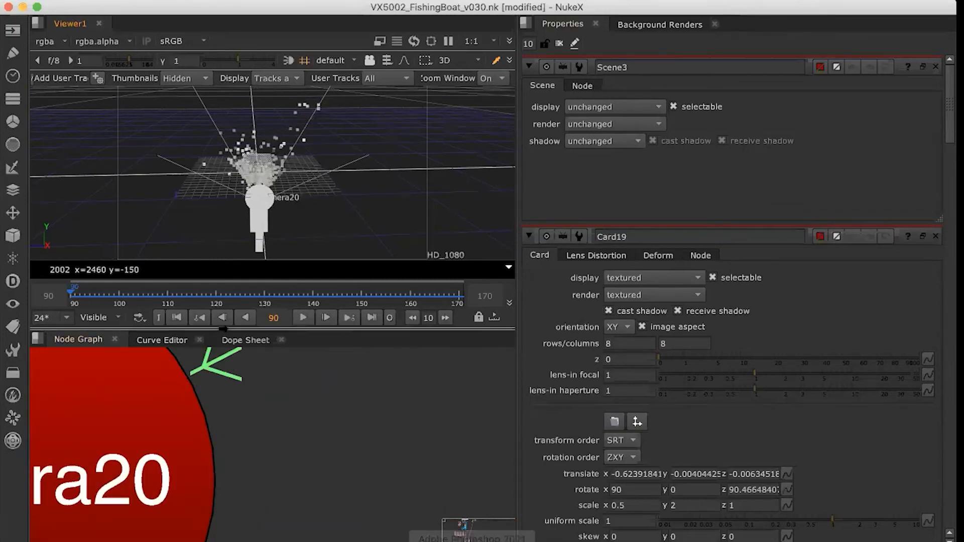
{"action": "scroll", "coordinate": [276, 441], "scroll_direction": "down", "scroll_amount": 10}
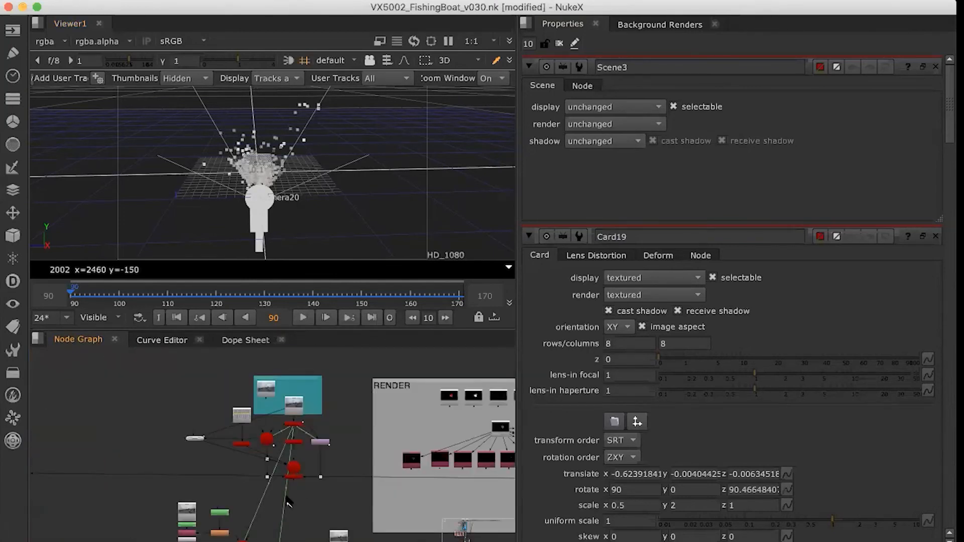
{"action": "middle_click_drag", "start_coordinate": [301, 499], "coordinate": [306, 393]}
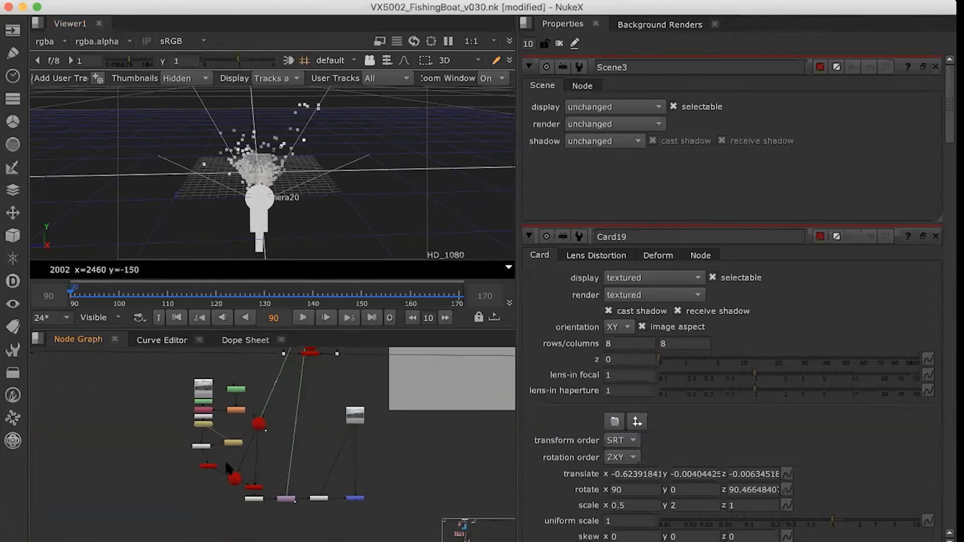
{"action": "scroll", "coordinate": [204, 391], "scroll_direction": "up", "scroll_amount": 10}
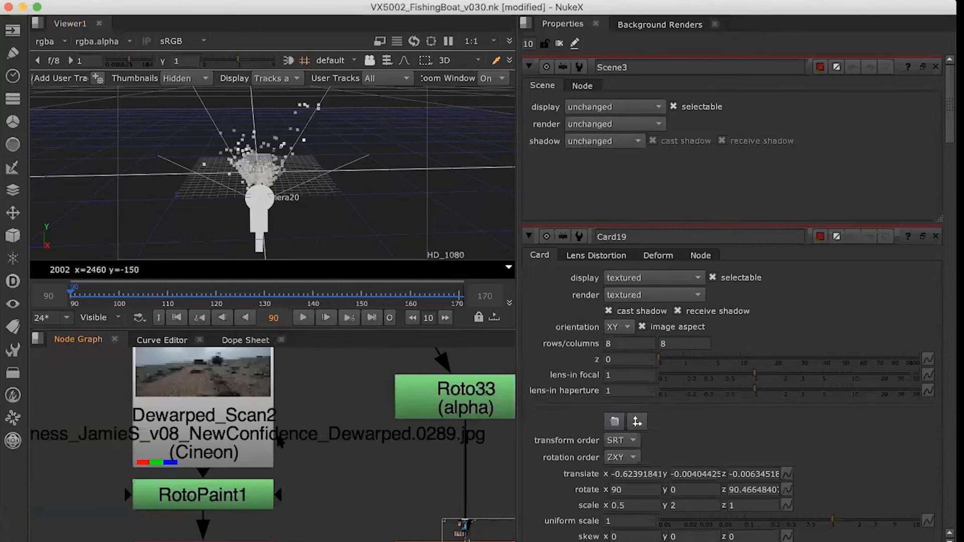
{"action": "scroll", "coordinate": [313, 444], "scroll_direction": "down", "scroll_amount": 10}
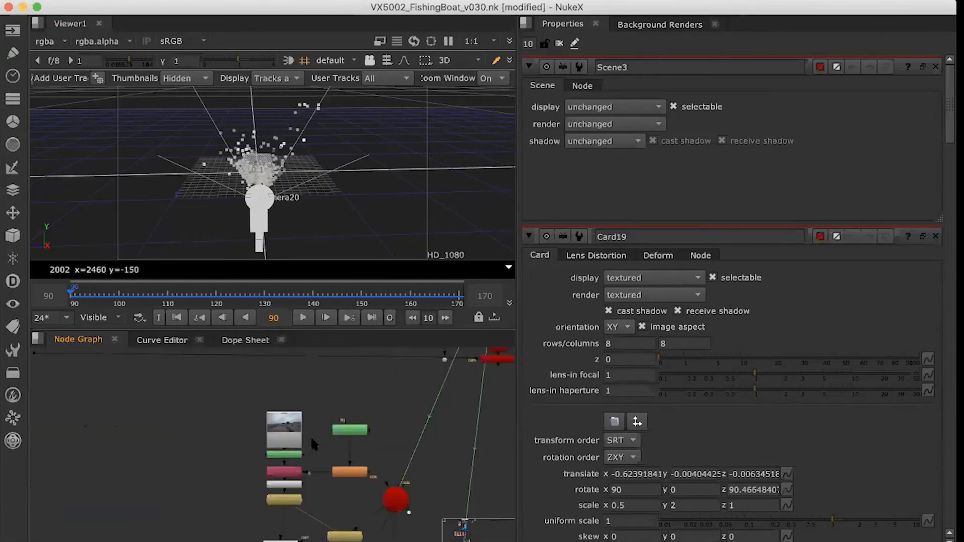
{"action": "double_click", "coordinate": [284, 501]}
{"action": "scroll", "coordinate": [281, 504], "scroll_direction": "up", "scroll_amount": 8}
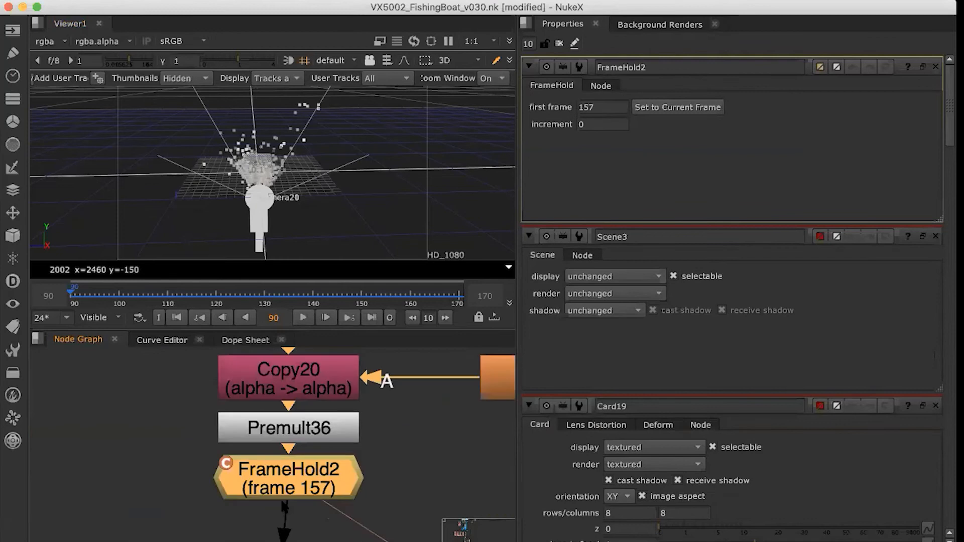
Go to frame 157 to view the output of FrameHold2, and close all open node properties
{"action": "left_click_drag", "start_coordinate": [384, 302], "coordinate": [400, 302]}
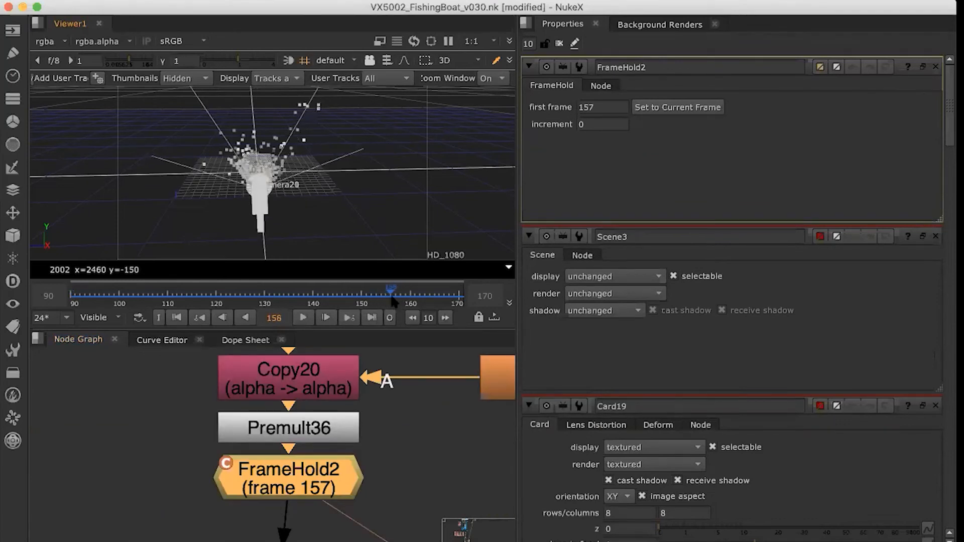
{"action": "left_click", "coordinate": [396, 301]}
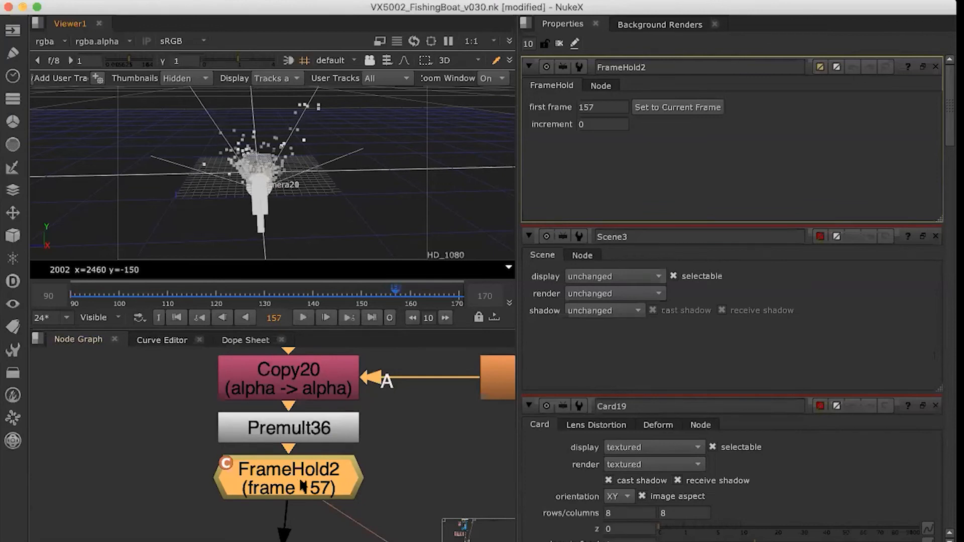
{"action": "key", "text": "2"}
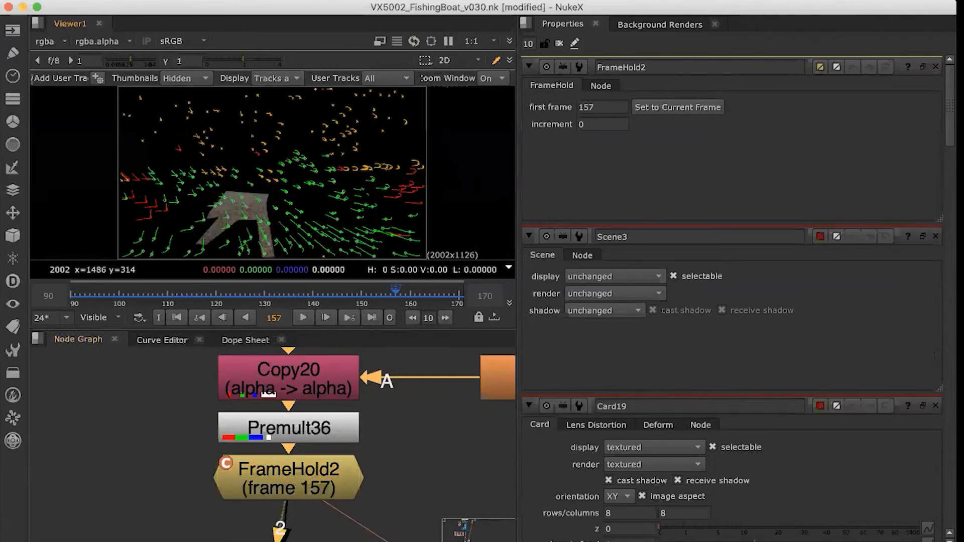
{"action": "left_click", "coordinate": [560, 44]}
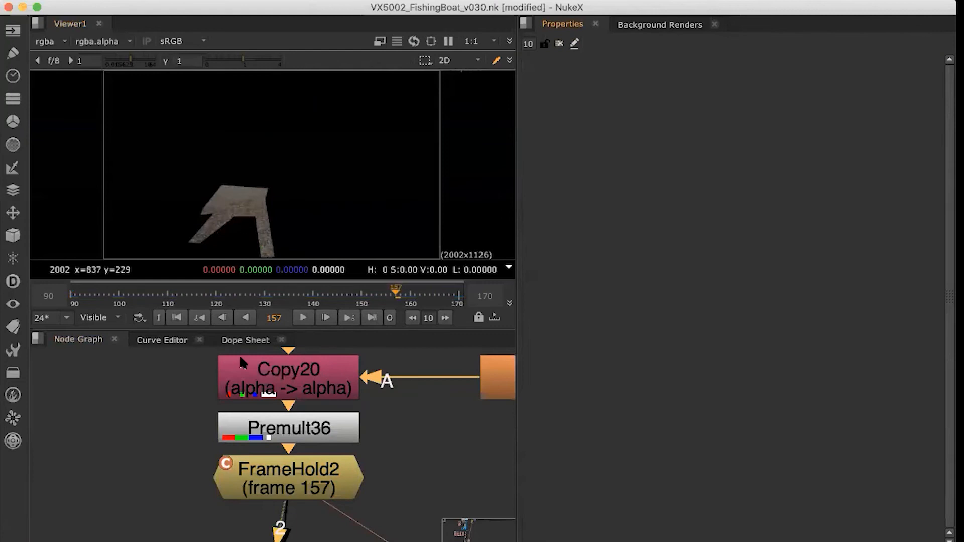
View the Dewarped_Scan2 plate, and compare it with the output of RotoPaint1 with that node's properties open
{"action": "key", "text": "p"}
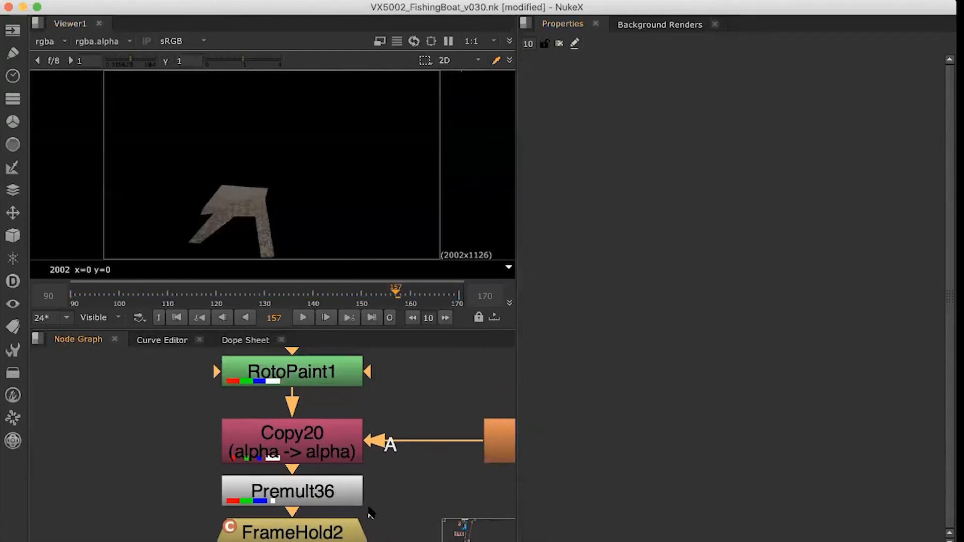
{"action": "scroll", "coordinate": [323, 405], "scroll_direction": "up", "scroll_amount": 4}
{"action": "left_click", "coordinate": [326, 381]}
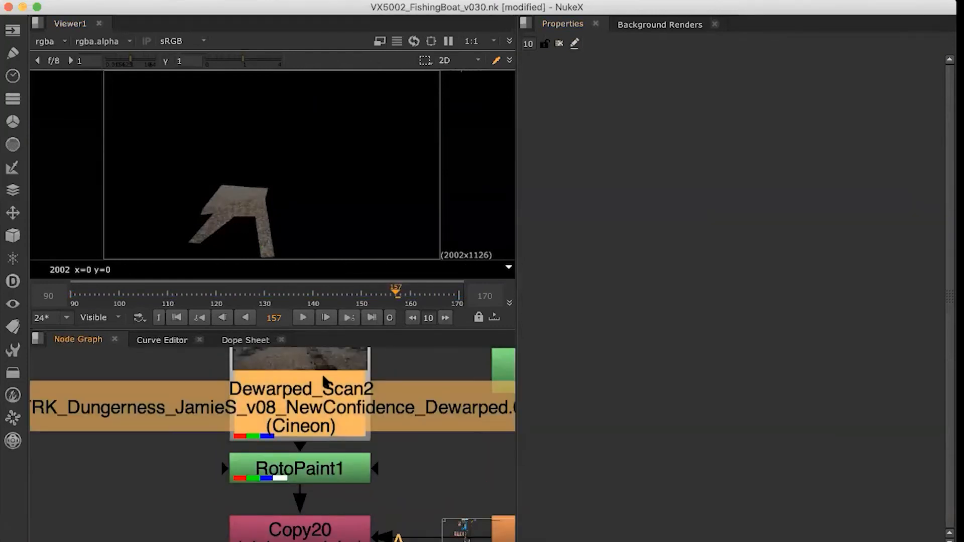
{"action": "key", "text": "2"}
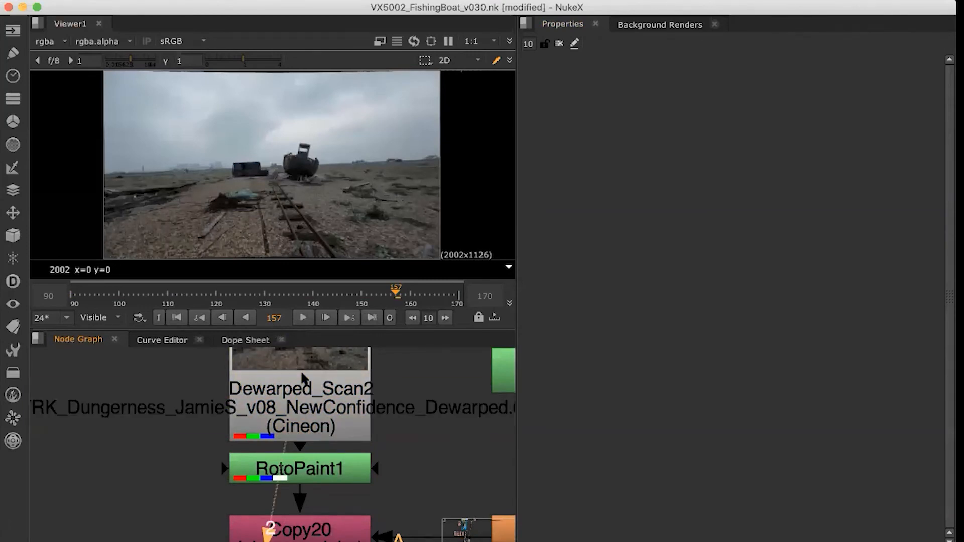
{"action": "double_click", "coordinate": [309, 468]}
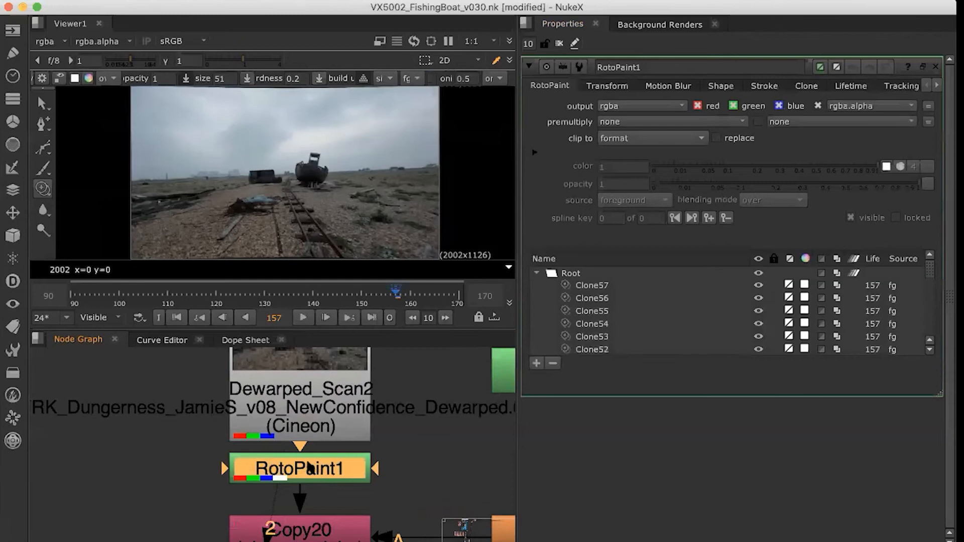
{"action": "key", "text": "2"}
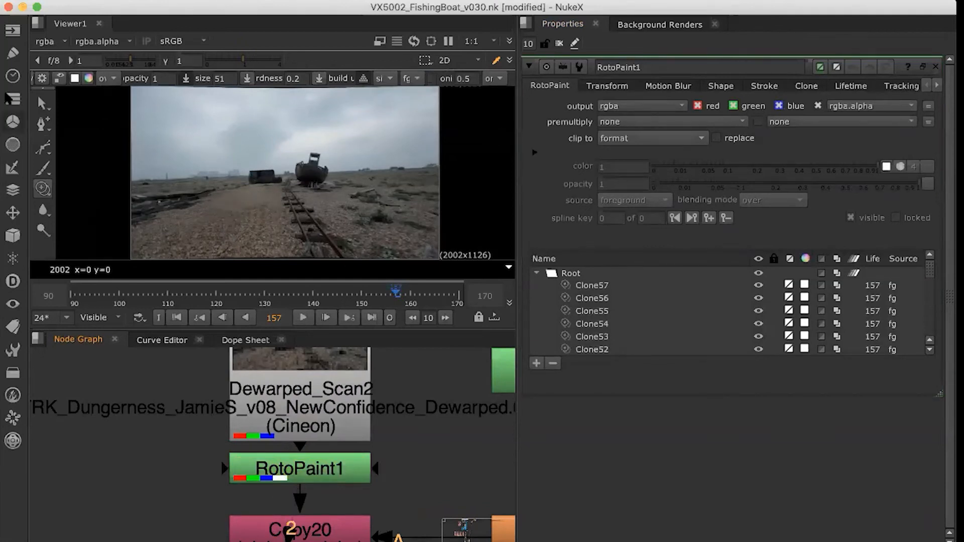
Add a new RotoPaint node beside RotoPaint1 with its bg input connected to Dewarped_Scan2, and view its output
{"action": "left_click", "coordinate": [11, 52]}
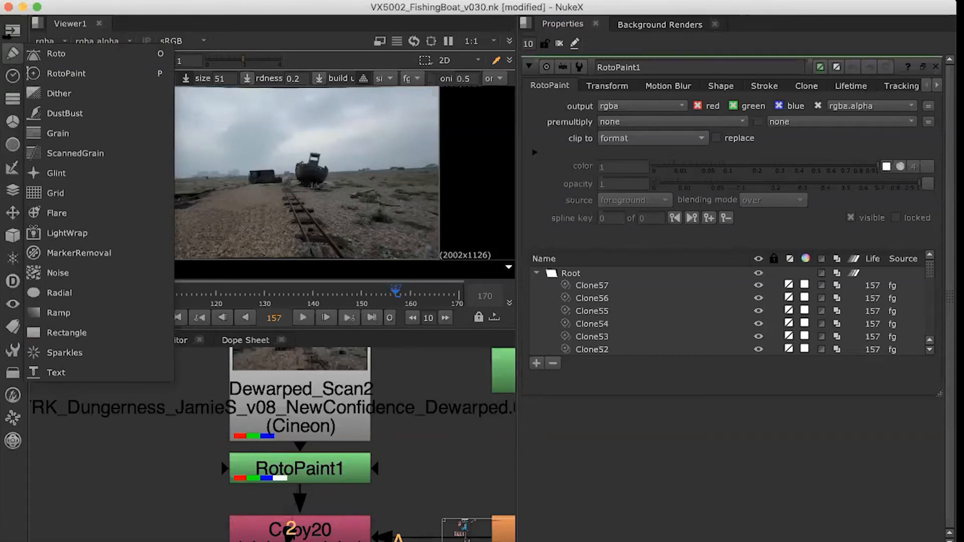
{"action": "left_click", "coordinate": [53, 78]}
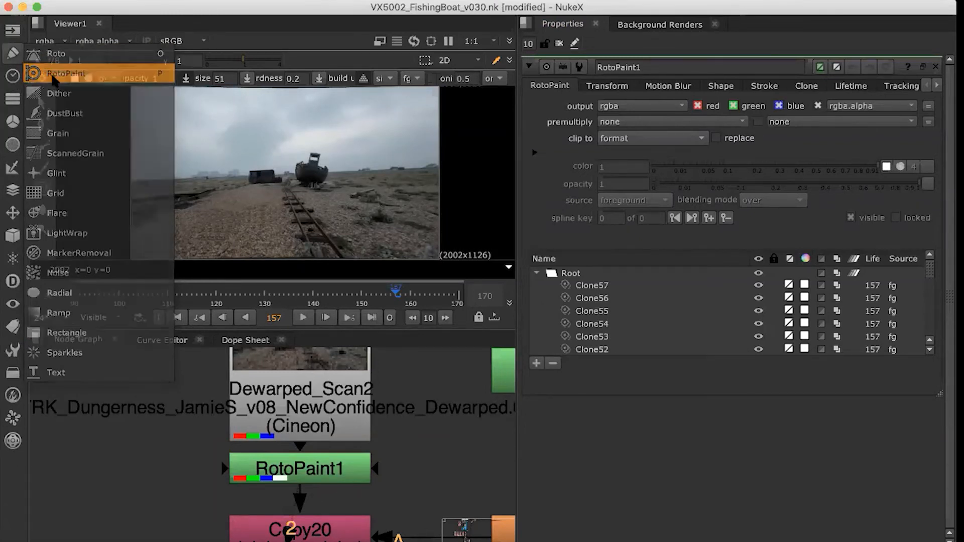
{"action": "left_click_drag", "start_coordinate": [162, 390], "coordinate": [136, 449]}
{"action": "left_click_drag", "start_coordinate": [121, 399], "coordinate": [244, 416]}
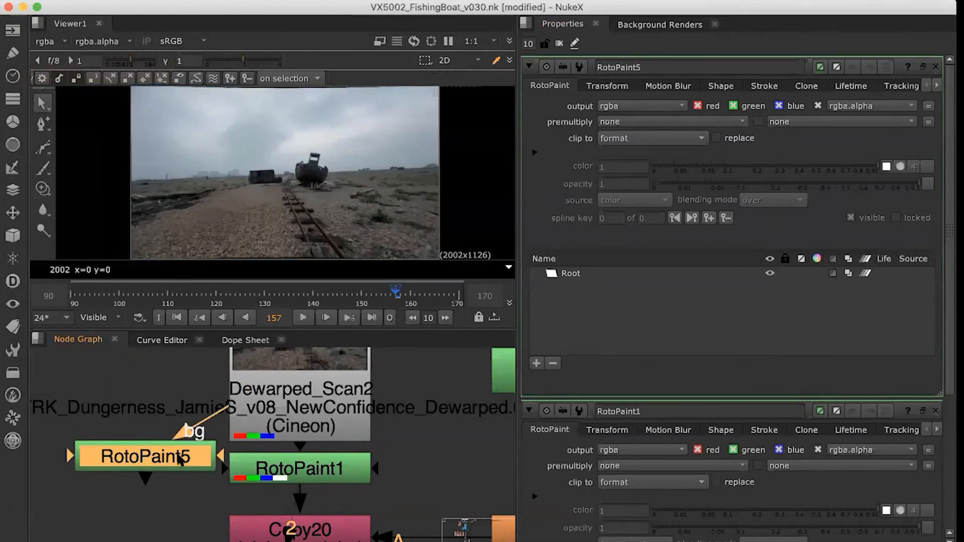
{"action": "key", "text": "2"}
{"action": "left_click", "coordinate": [196, 374]}
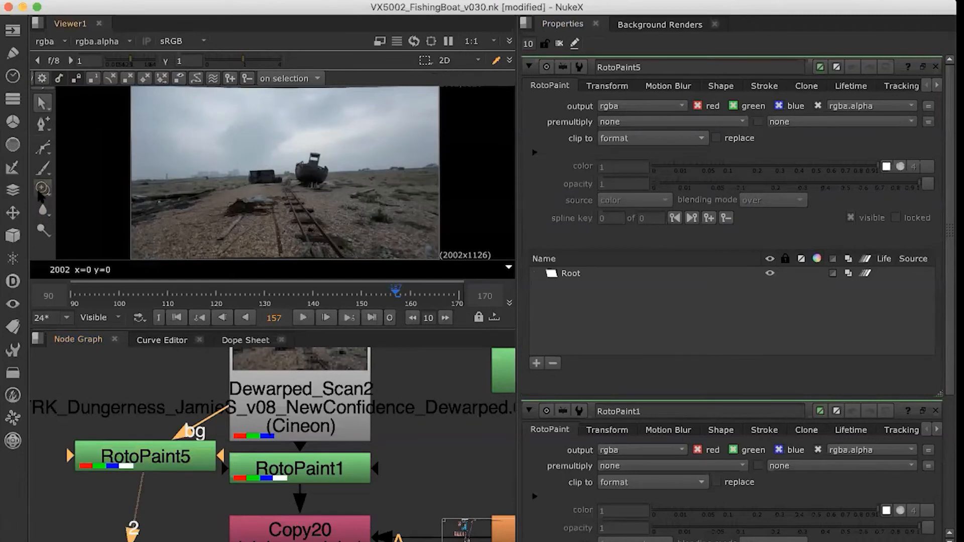
Using the Clone tool in the new RotoPaint node, sample the gravel and paint a first stroke beside the debris pile
{"action": "left_click", "coordinate": [42, 191]}
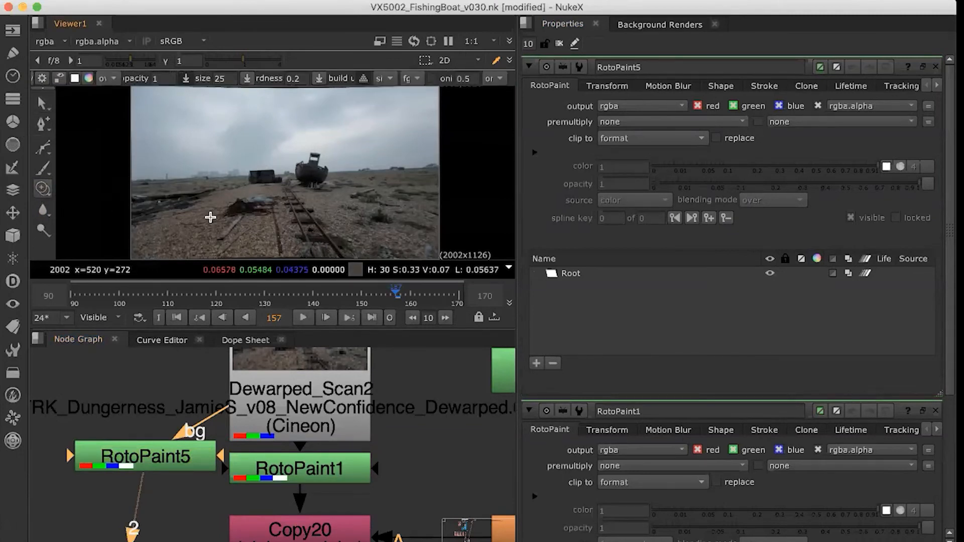
{"action": "key", "text": "plus"}
{"action": "key", "text": "plus"}
{"action": "key", "text": "plus"}
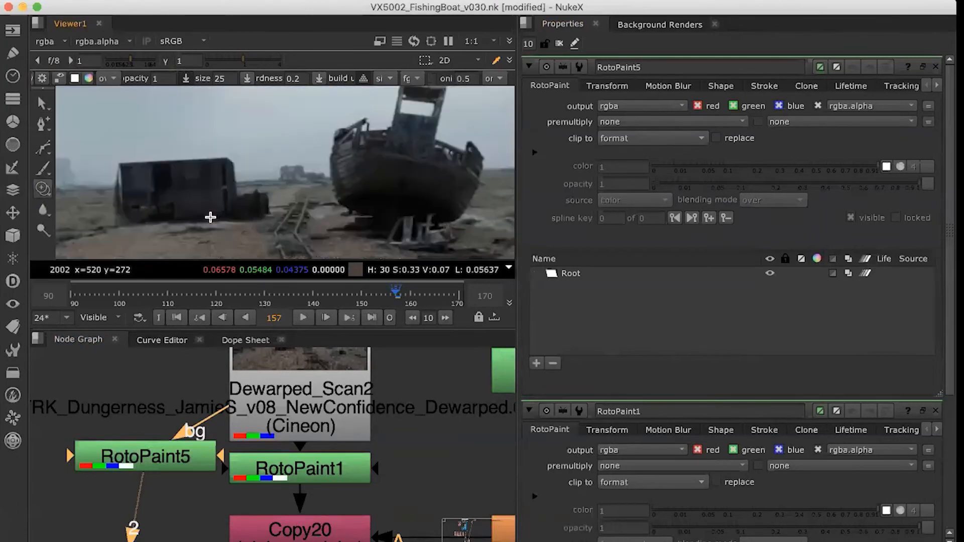
{"action": "scroll", "coordinate": [211, 217], "scroll_direction": "down", "scroll_amount": 2}
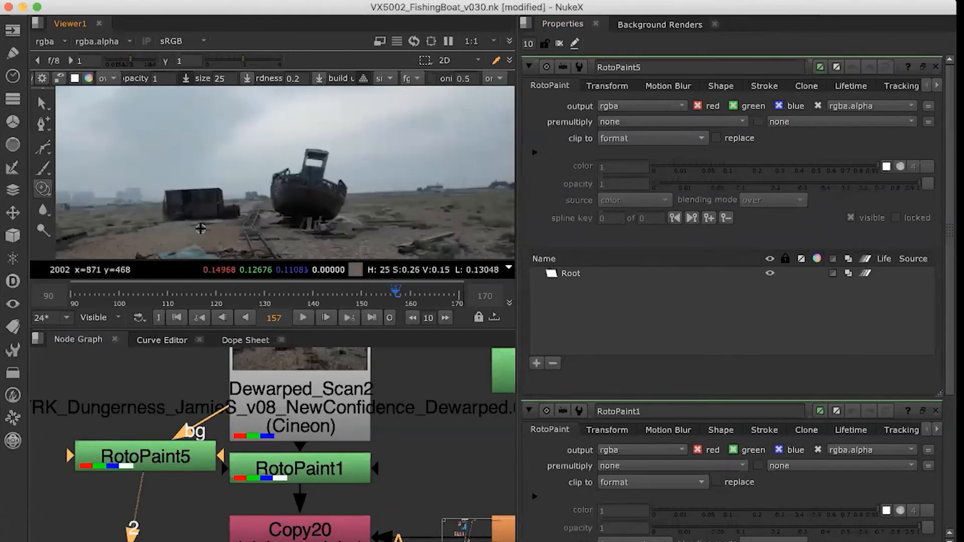
{"action": "middle_click_drag", "start_coordinate": [201, 229], "coordinate": [229, 168]}
{"action": "left_click_drag", "start_coordinate": [145, 207], "coordinate": [144, 207], "text": "shift"}
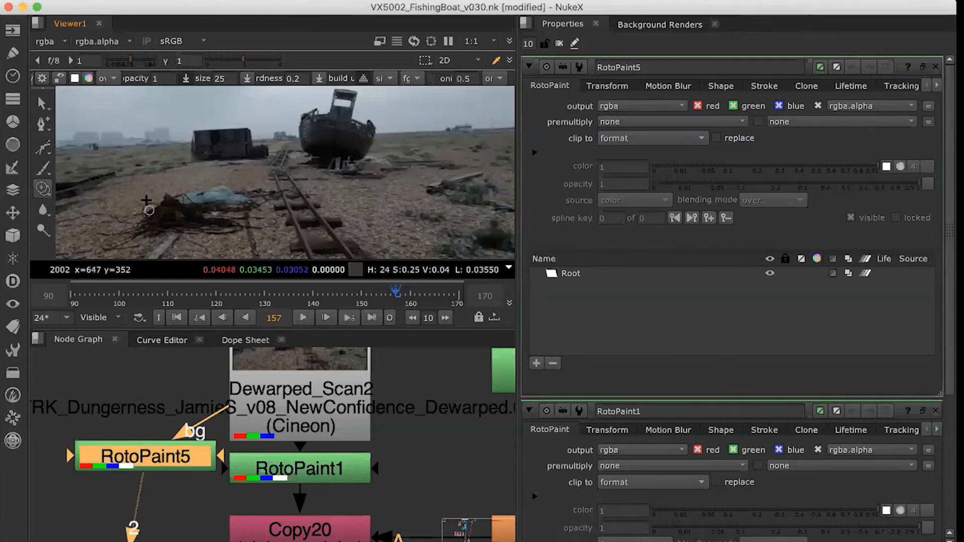
{"action": "right_click", "coordinate": [138, 188]}
{"action": "left_click", "coordinate": [92, 194]}
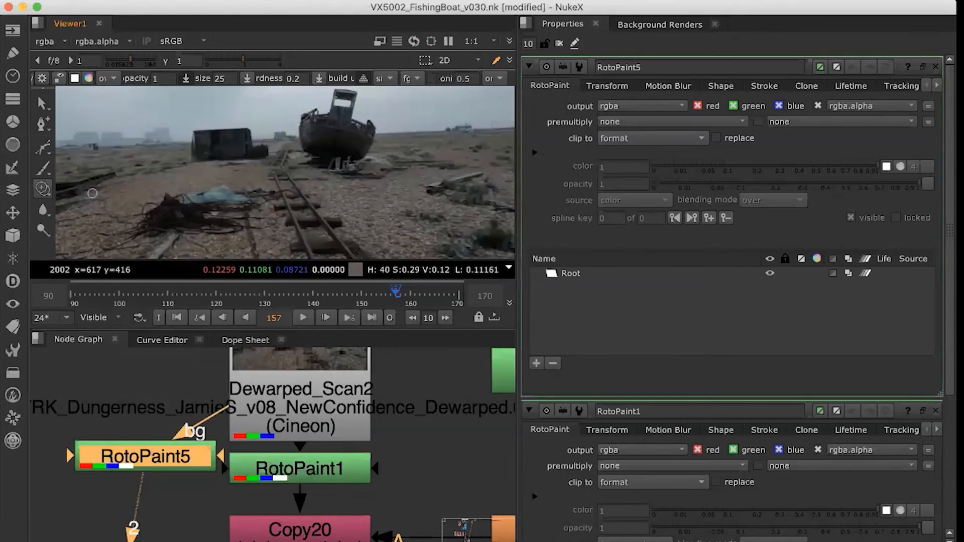
{"action": "left_click", "coordinate": [93, 195]}
Set the clone brush size to 43 and clone gravel over the edge of the debris pile with further strokes
{"action": "mouse_move", "coordinate": [128, 194]}
{"action": "middle_mouse_down"}
{"action": "mouse_move", "coordinate": [141, 205]}
{"action": "mouse_move", "coordinate": [136, 198]}
{"action": "middle_mouse_up"}
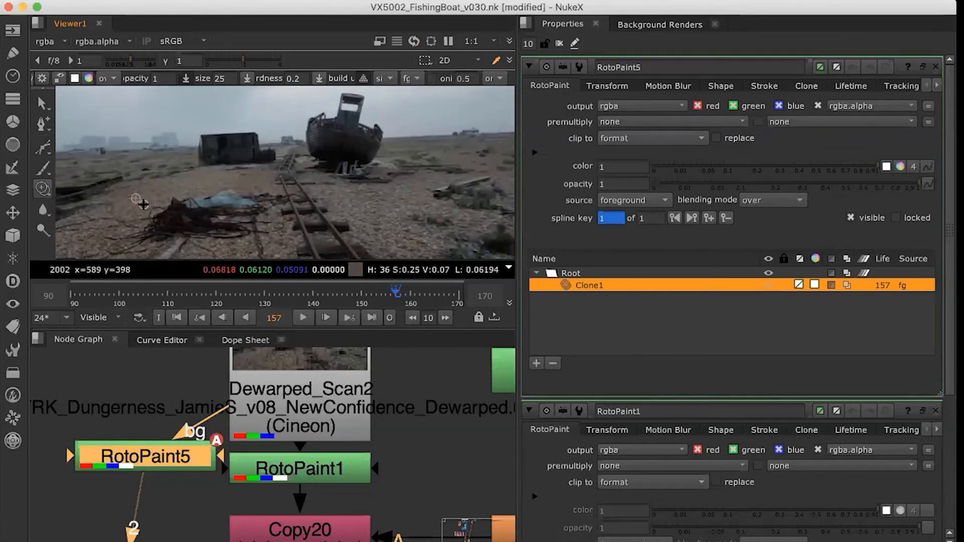
{"action": "left_click_drag", "start_coordinate": [142, 206], "coordinate": [151, 205], "text": "shift"}
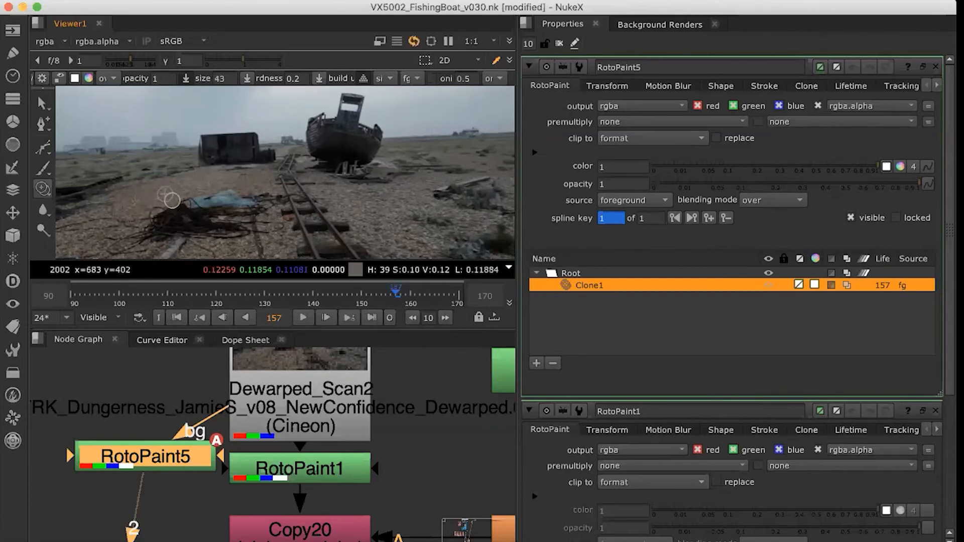
{"action": "mouse_move", "coordinate": [187, 197]}
{"action": "left_mouse_down"}
{"action": "mouse_move", "coordinate": [149, 215]}
{"action": "mouse_move", "coordinate": [181, 200]}
{"action": "mouse_move", "coordinate": [178, 216]}
{"action": "left_mouse_up"}
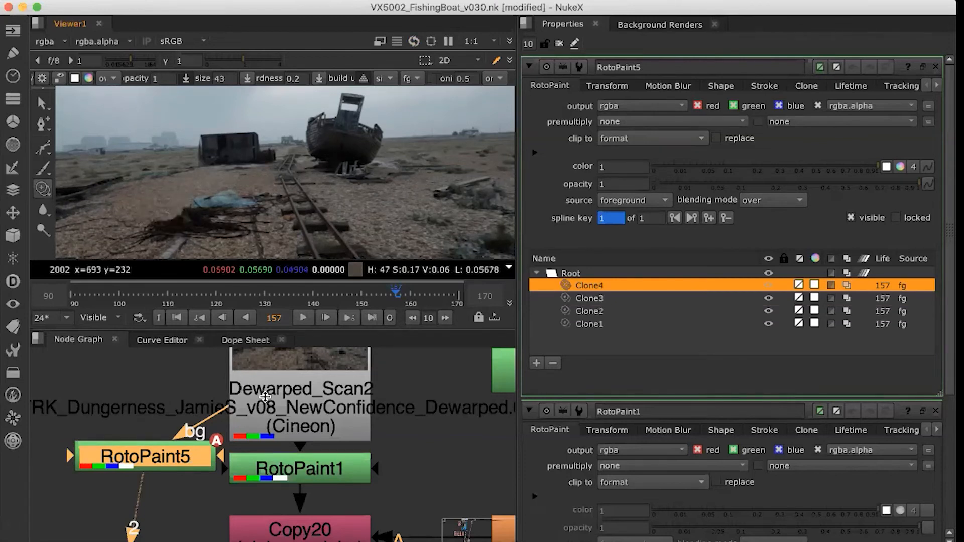
Bring the properties of the existing RotoPaint1 node back to the front
{"action": "left_click", "coordinate": [292, 478]}
{"action": "double_click", "coordinate": [293, 478]}
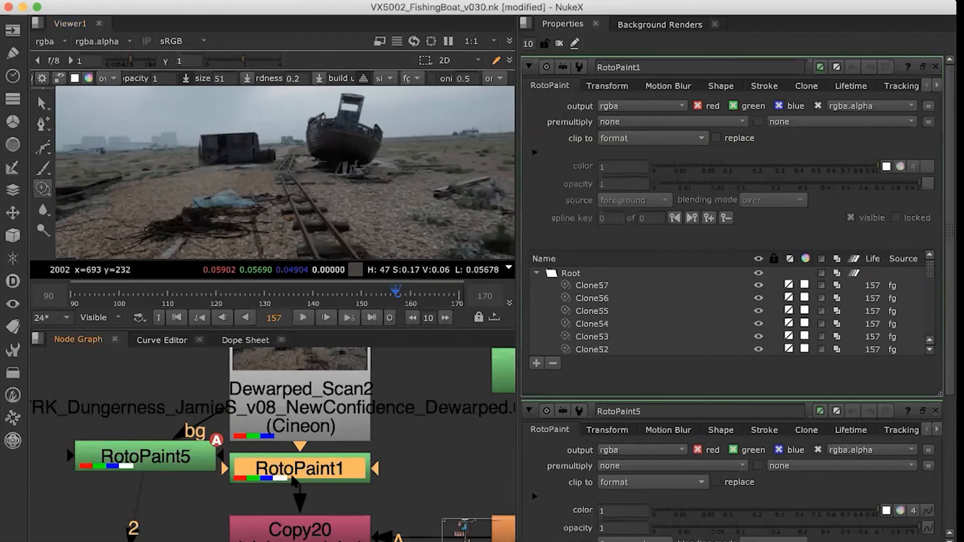
View the output of RotoPaint1 and inspect the cloned gravel beside the railway track
{"action": "left_click_drag", "start_coordinate": [297, 490], "coordinate": [290, 531]}
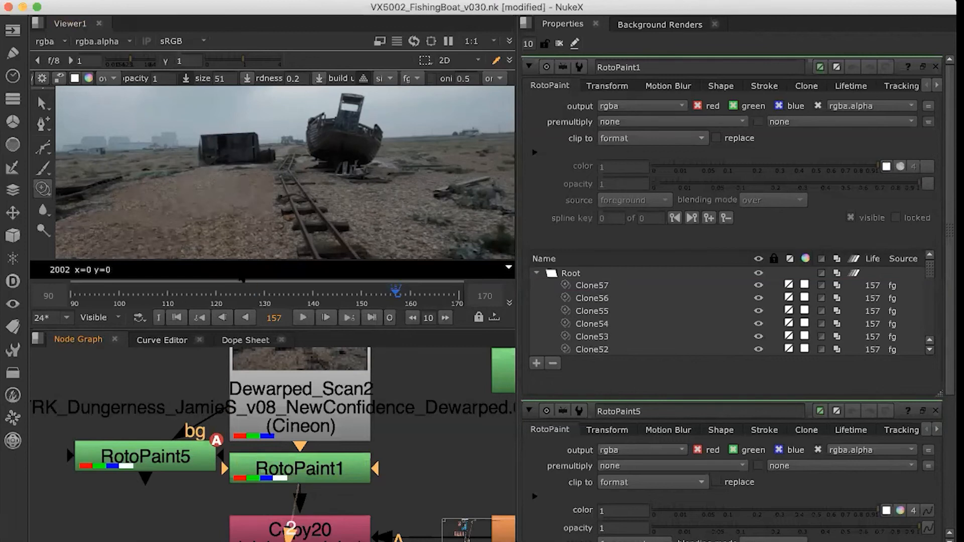
{"action": "middle_click_drag", "start_coordinate": [231, 222], "coordinate": [234, 182]}
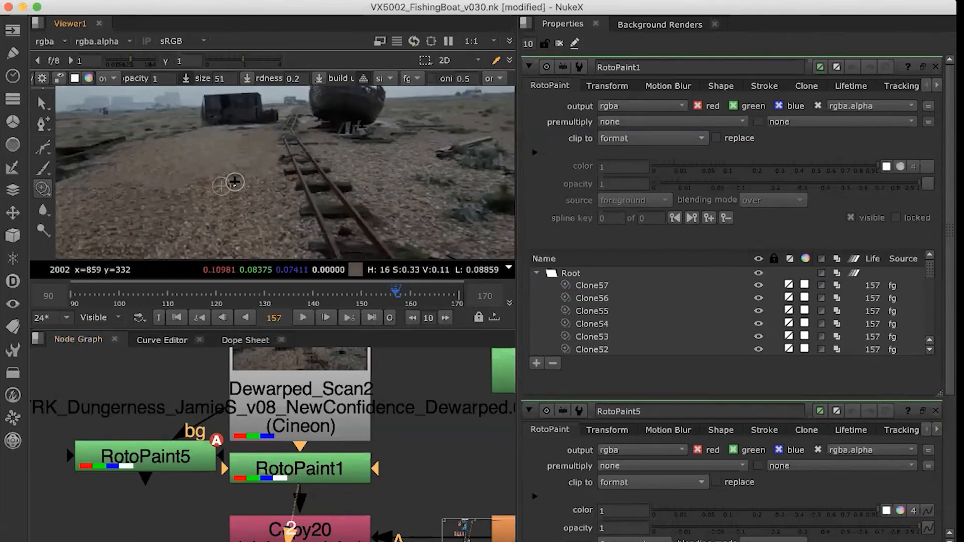
{"action": "scroll", "coordinate": [234, 182], "scroll_direction": "down", "scroll_amount": 3}
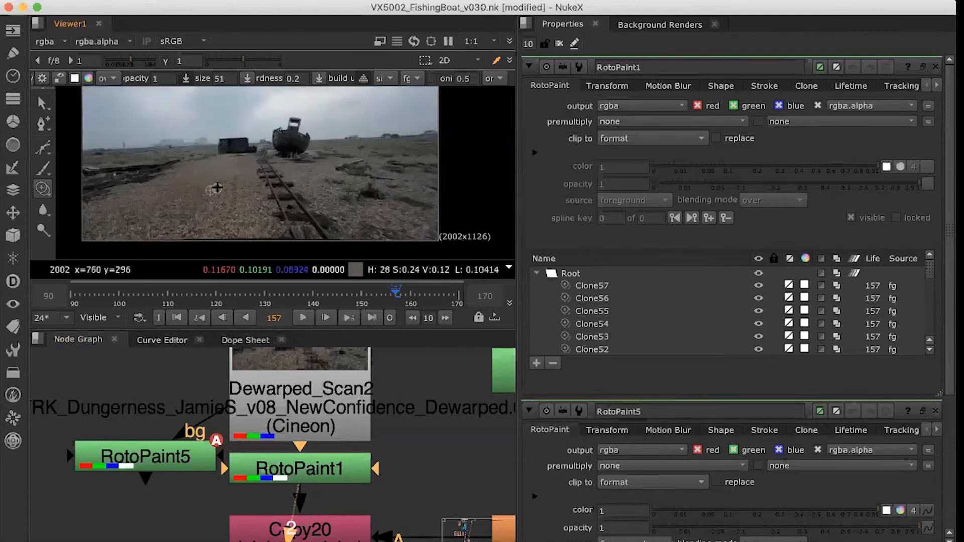
{"action": "scroll", "coordinate": [217, 188], "scroll_direction": "up", "scroll_amount": 3}
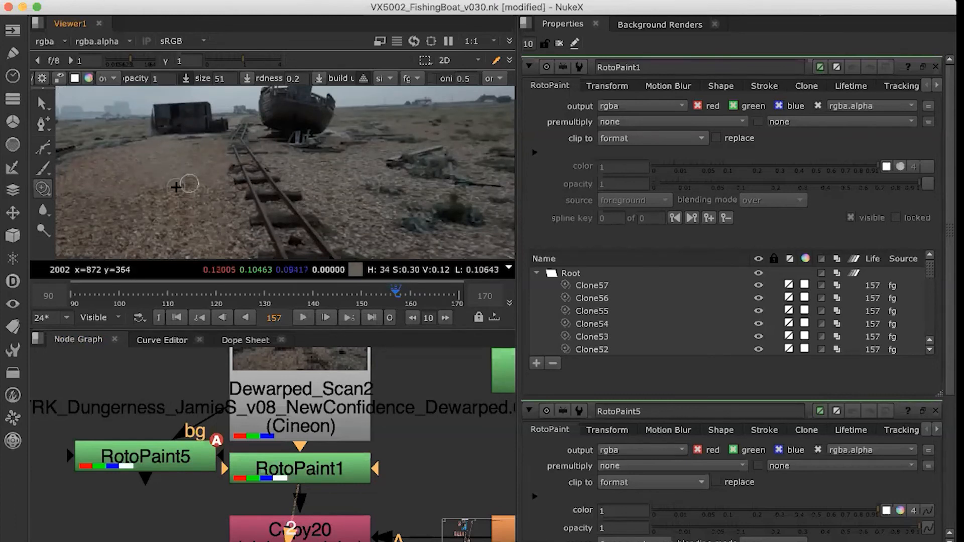
{"action": "left_click", "coordinate": [322, 474]}
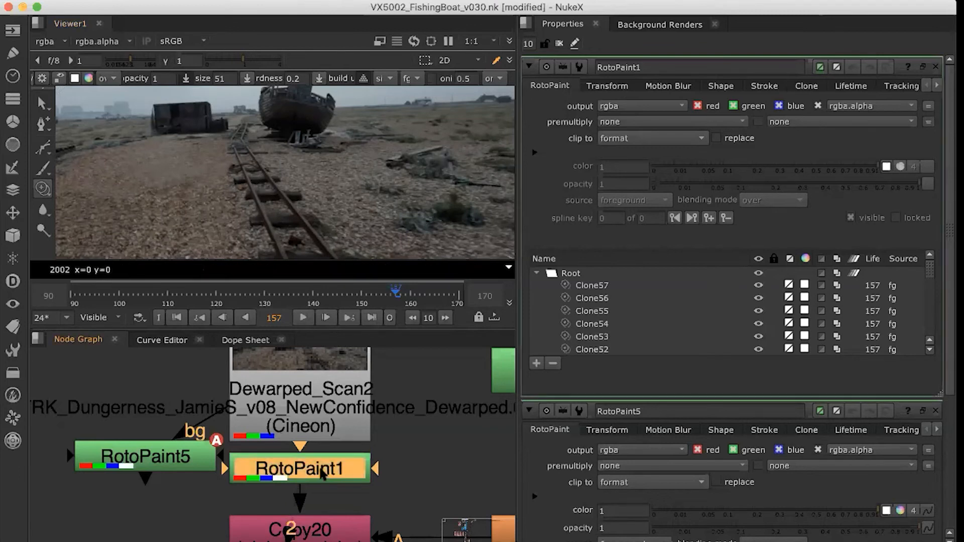
{"action": "key", "text": "2"}
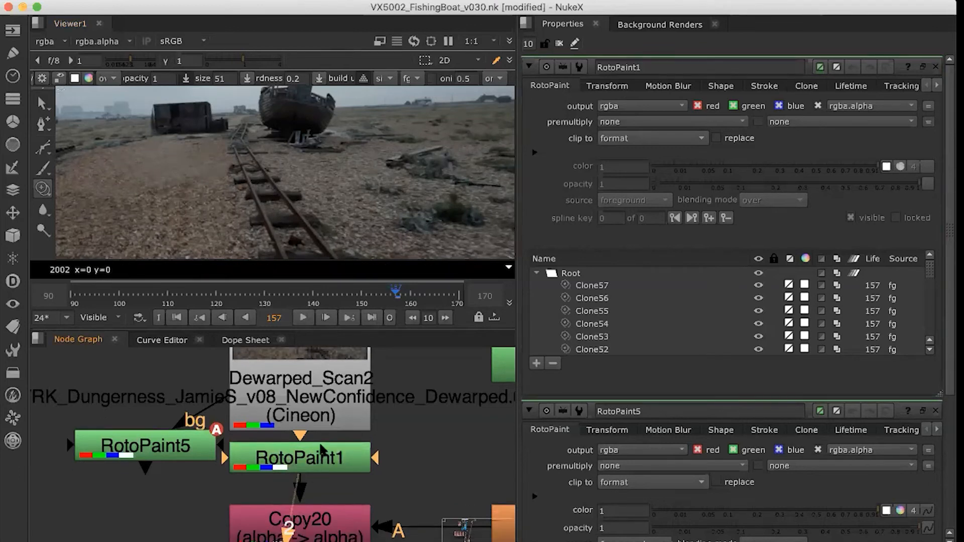
Bring up the properties of Copy20 and Premult36, and view the premultiplied ground patch from Premult36
{"action": "scroll", "coordinate": [322, 474], "scroll_direction": "down", "scroll_amount": 4}
{"action": "left_click", "coordinate": [323, 488]}
{"action": "double_click", "coordinate": [324, 489]}
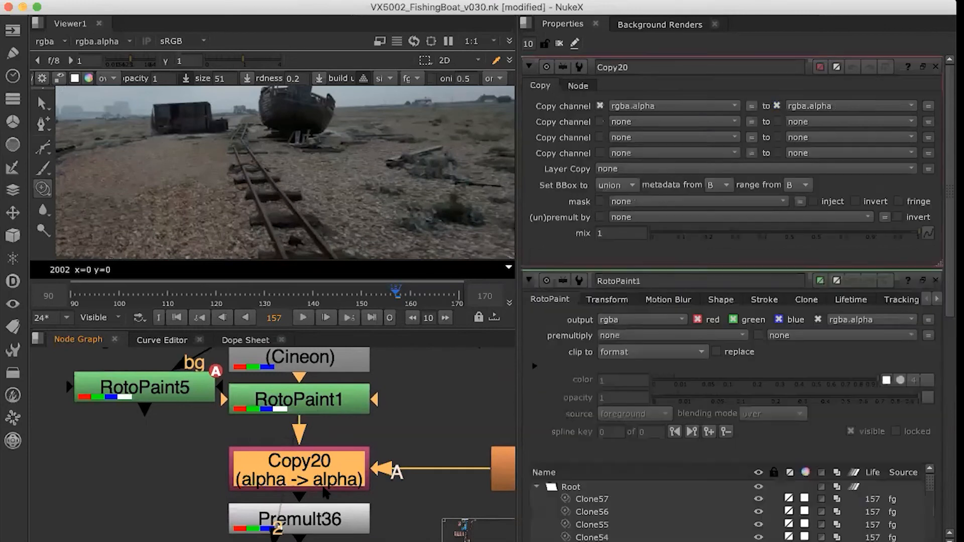
{"action": "left_click", "coordinate": [315, 516]}
{"action": "double_click", "coordinate": [317, 520]}
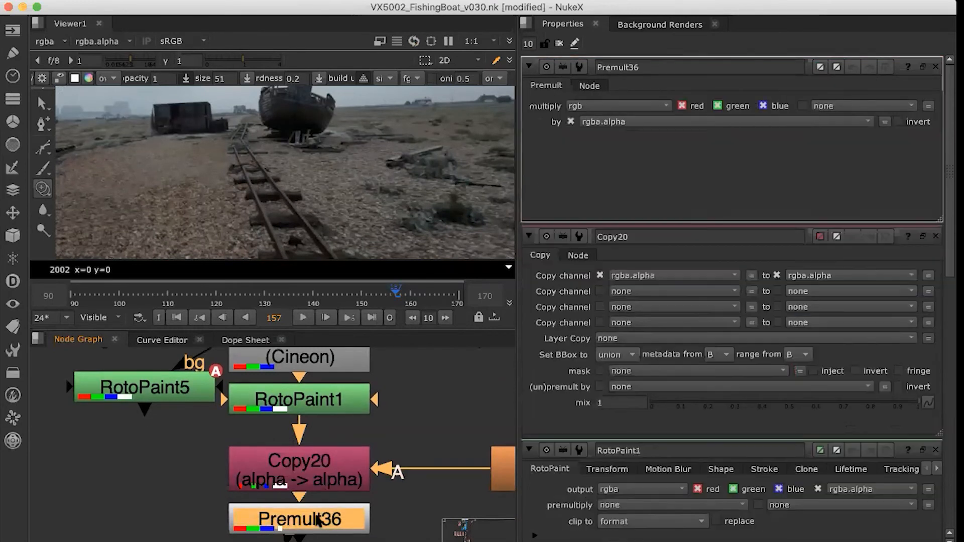
{"action": "key", "text": "1"}
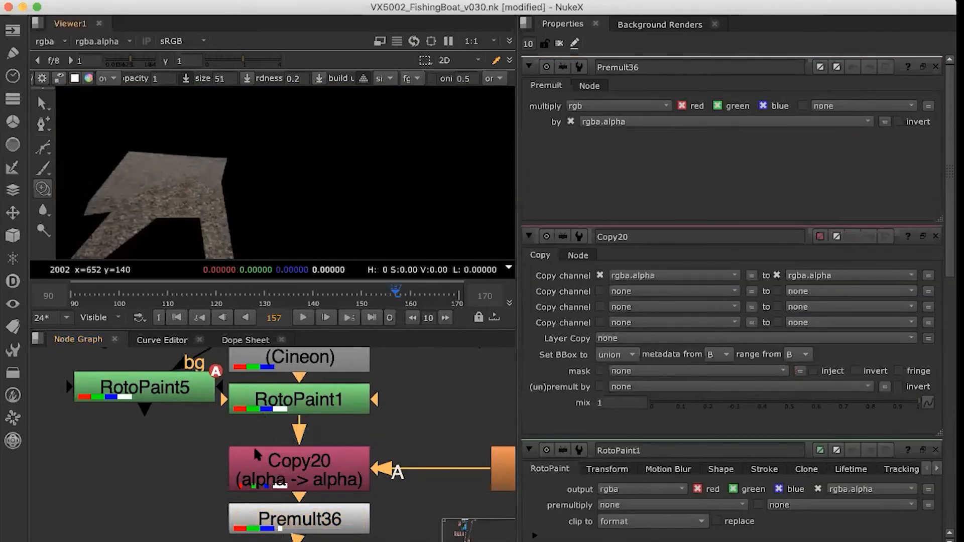
Follow the node tree down past FrameHold2 and view the output of Project3D8
{"action": "scroll", "coordinate": [291, 485], "scroll_direction": "down", "scroll_amount": 4}
{"action": "middle_click_drag", "start_coordinate": [290, 481], "coordinate": [260, 430]}
{"action": "scroll", "coordinate": [260, 430], "scroll_direction": "down", "scroll_amount": 7}
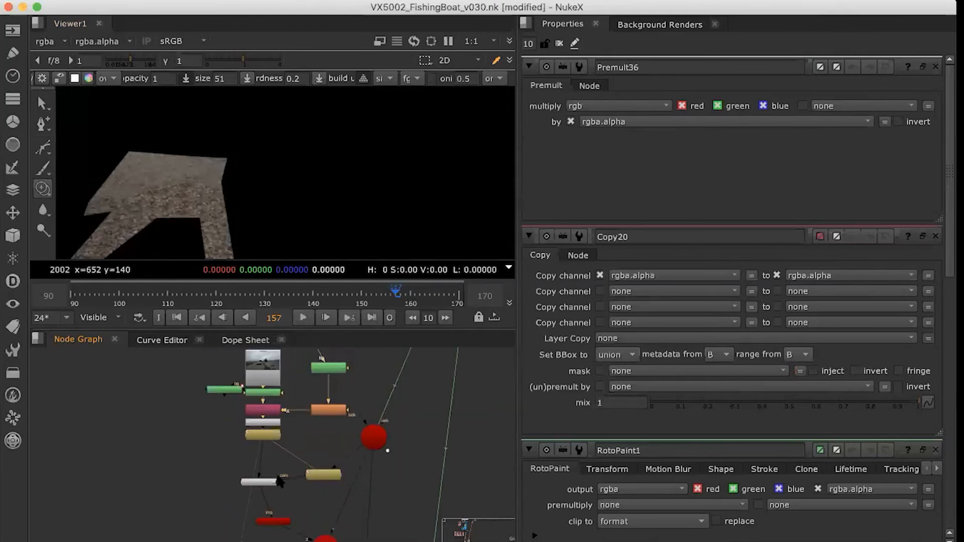
{"action": "scroll", "coordinate": [260, 487], "scroll_direction": "up", "scroll_amount": 4}
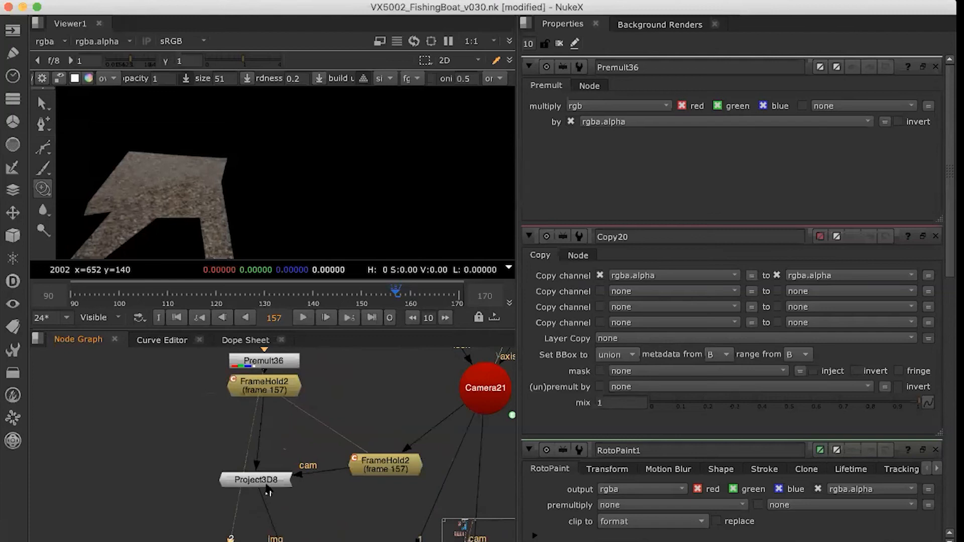
{"action": "middle_click_drag", "start_coordinate": [304, 492], "coordinate": [300, 382]}
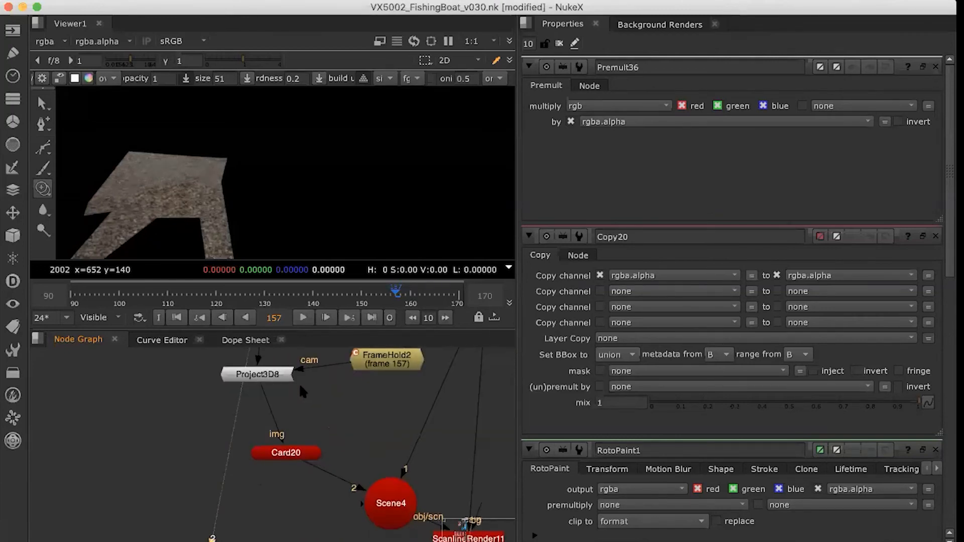
{"action": "left_click", "coordinate": [269, 382]}
{"action": "left_click_drag", "start_coordinate": [282, 377], "coordinate": [280, 378]}
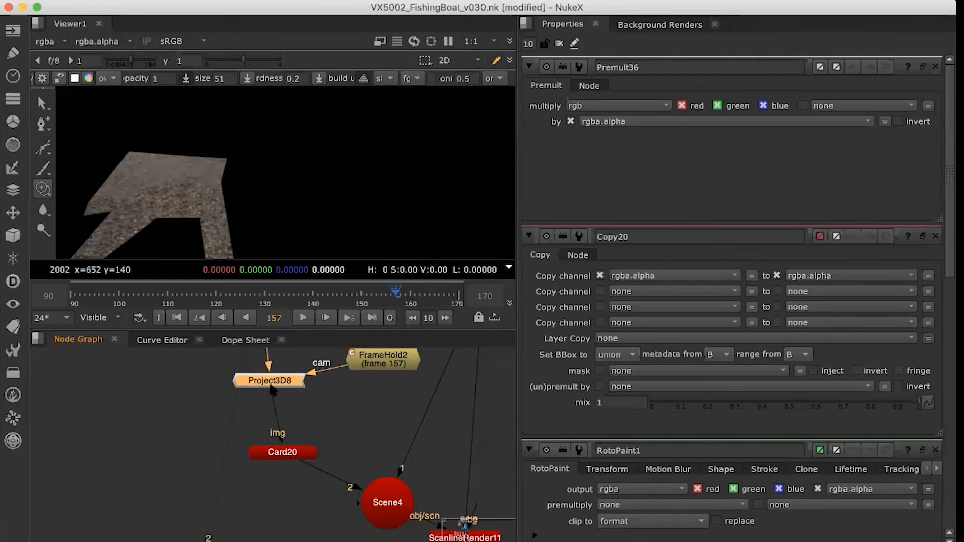
{"action": "key", "text": "2"}
Open the properties of Card20 and examine the projected card in the 3D view alongside Camera21
{"action": "double_click", "coordinate": [280, 454]}
{"action": "key", "text": "2"}
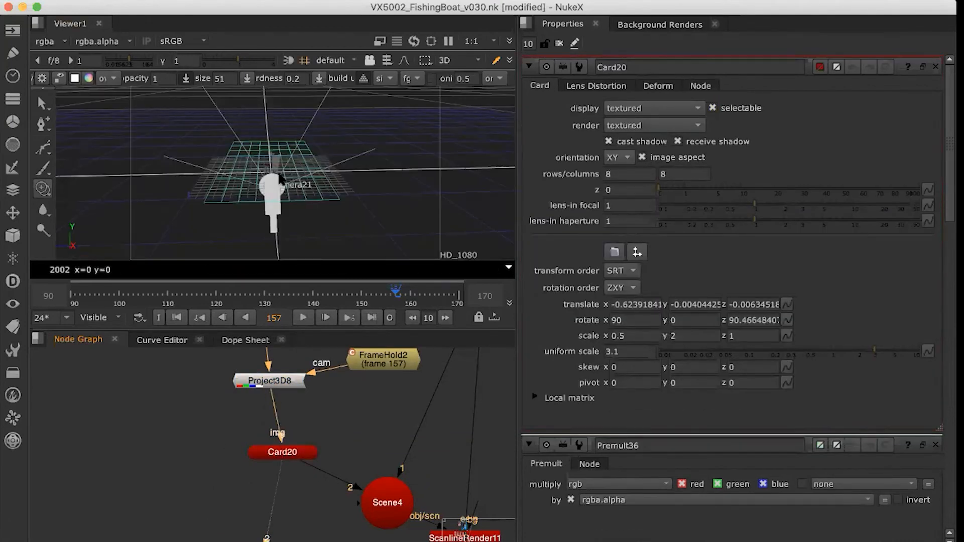
{"action": "right_click", "coordinate": [189, 219]}
{"action": "left_click", "coordinate": [193, 221]}
{"action": "left_click_drag", "start_coordinate": [152, 222], "coordinate": [272, 195]}
{"action": "scroll", "coordinate": [272, 195], "scroll_direction": "up", "scroll_amount": 5}
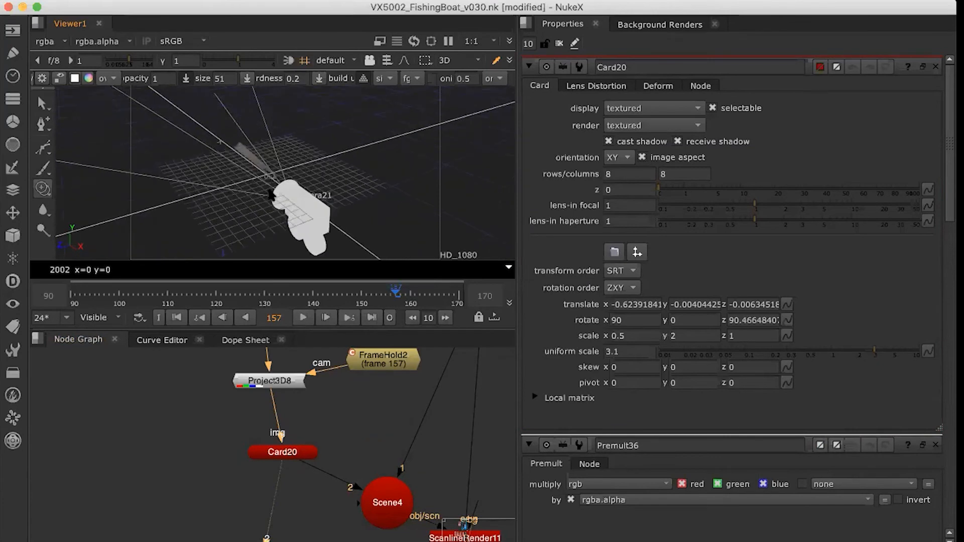
{"action": "scroll", "coordinate": [271, 195], "scroll_direction": "up", "scroll_amount": 3}
{"action": "scroll", "coordinate": [271, 195], "scroll_direction": "down", "scroll_amount": 3}
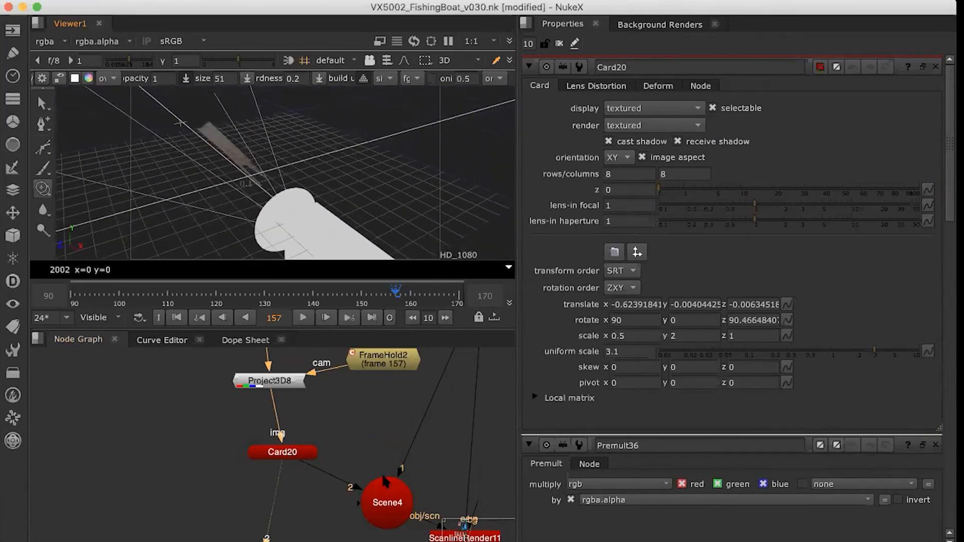
Trace the branch through Scene4, ScanlineRender11, LensDistortion2 and F_ReGrain10 to Merge25, and view the merged result
{"action": "left_click_drag", "start_coordinate": [297, 430], "coordinate": [387, 474], "text": "super"}
{"action": "mouse_move", "coordinate": [352, 440]}
{"action": "middle_mouse_down"}
{"action": "mouse_move", "coordinate": [245, 381]}
{"action": "mouse_move", "coordinate": [216, 354]}
{"action": "middle_mouse_up"}
{"action": "middle_click_drag", "start_coordinate": [369, 473], "coordinate": [174, 442]}
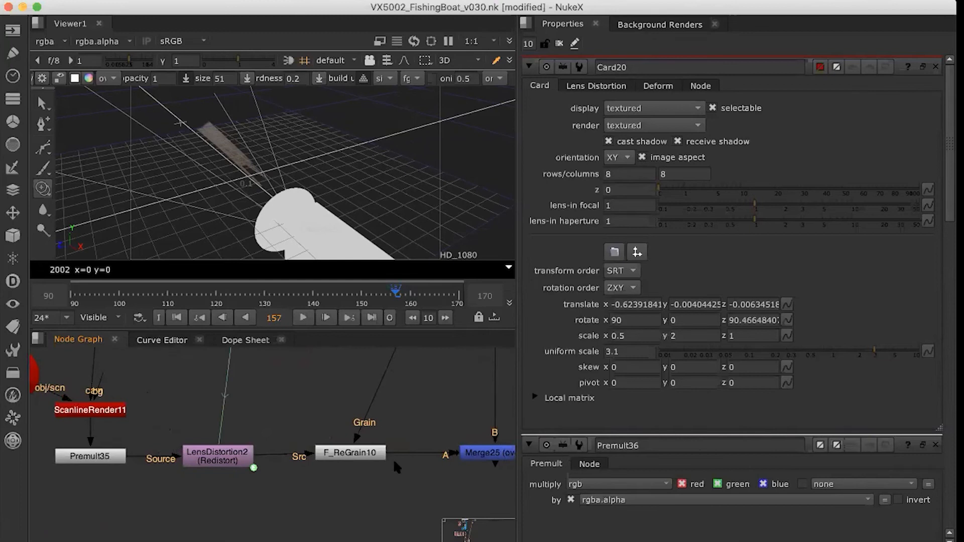
{"action": "middle_click_drag", "start_coordinate": [393, 459], "coordinate": [300, 457]}
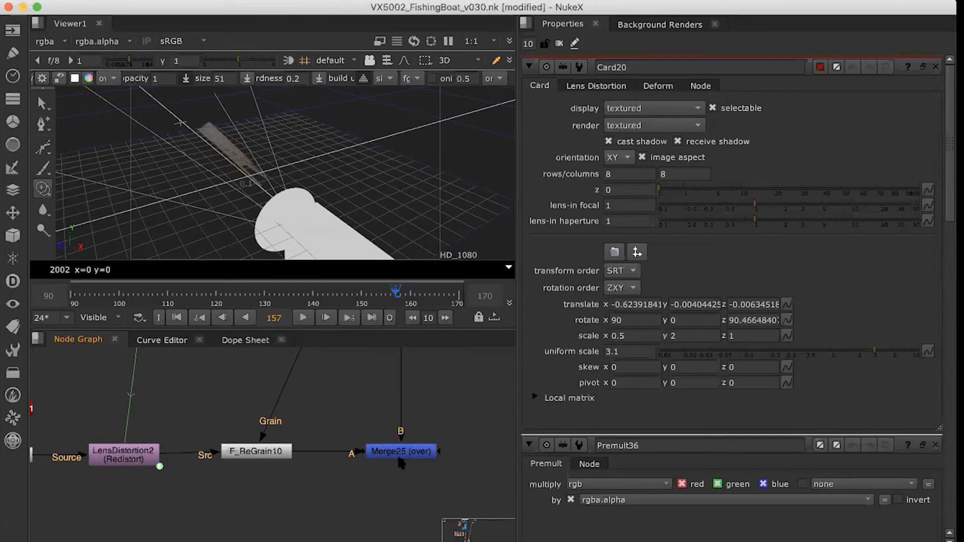
{"action": "left_click", "coordinate": [403, 452]}
{"action": "key", "text": "2"}
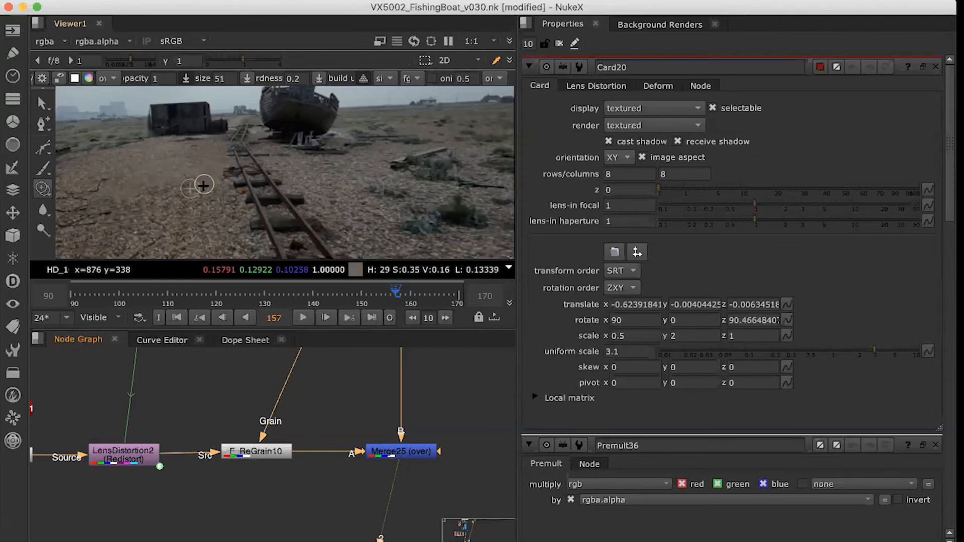
{"action": "left_click", "coordinate": [406, 456]}
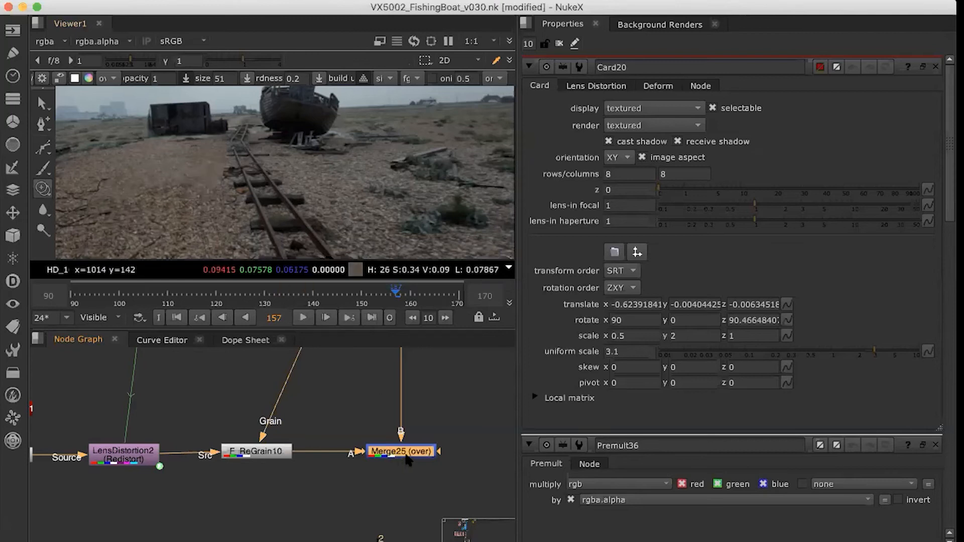
{"action": "key", "text": "2"}
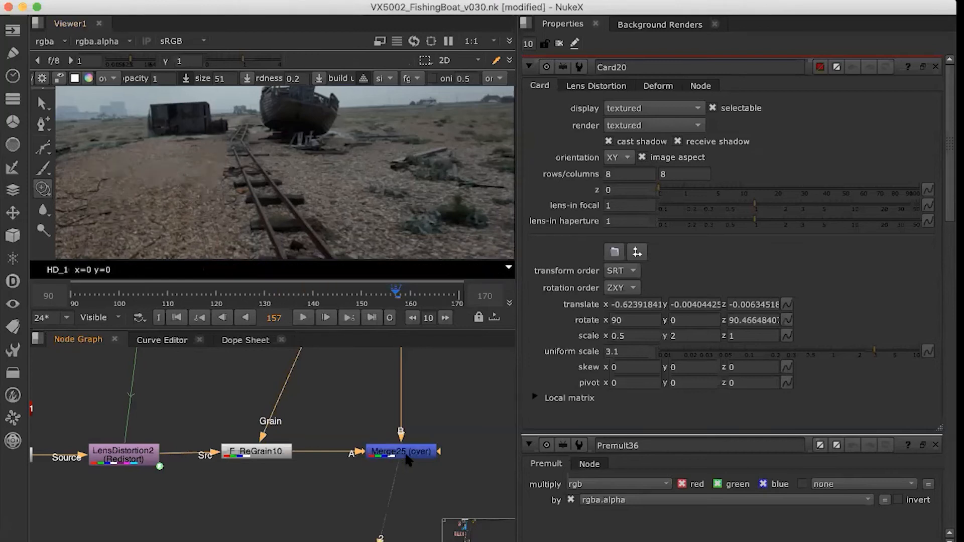
Compare Merge25 with Original_Scan5 by repeatedly switching the viewer between the two outputs
{"action": "middle_click_drag", "start_coordinate": [427, 438], "coordinate": [419, 539]}
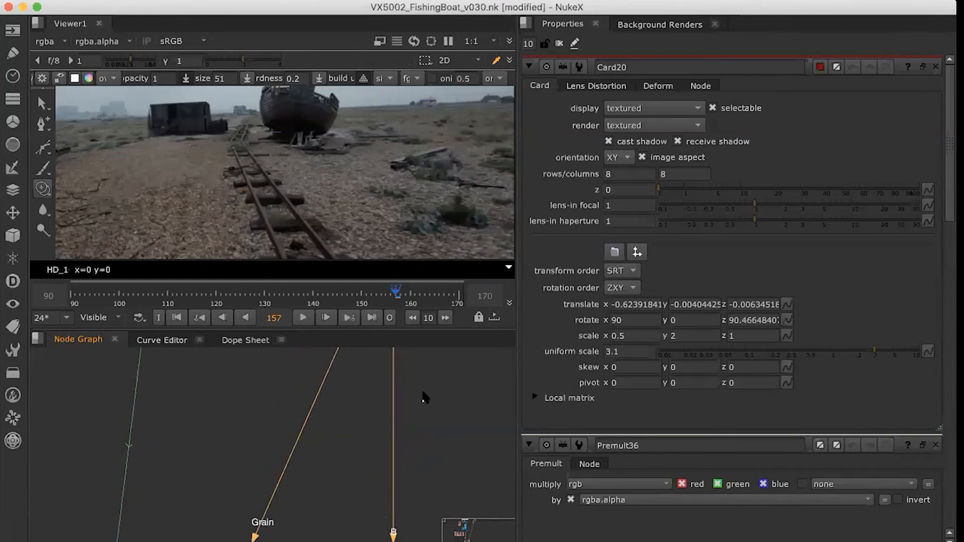
{"action": "middle_click_drag", "start_coordinate": [428, 356], "coordinate": [387, 495]}
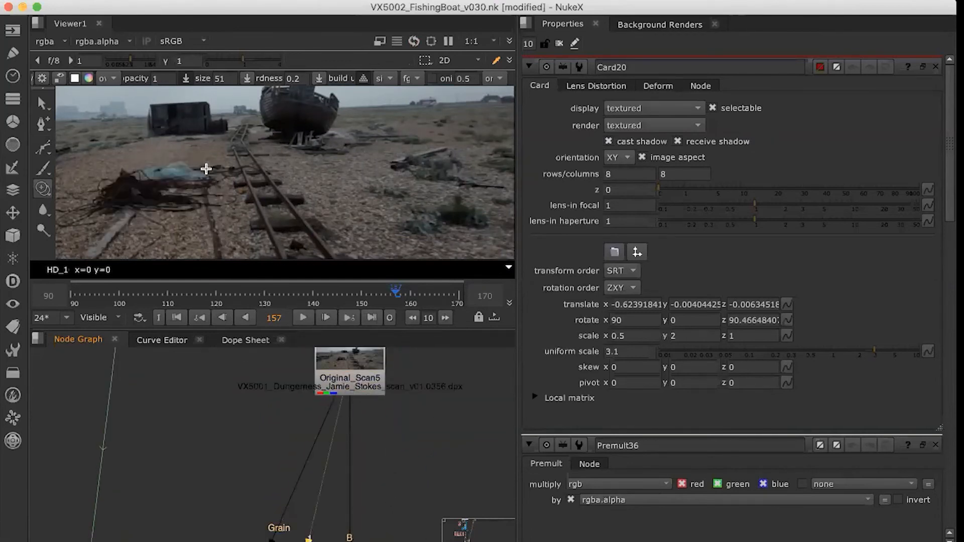
{"action": "key", "text": "1"}
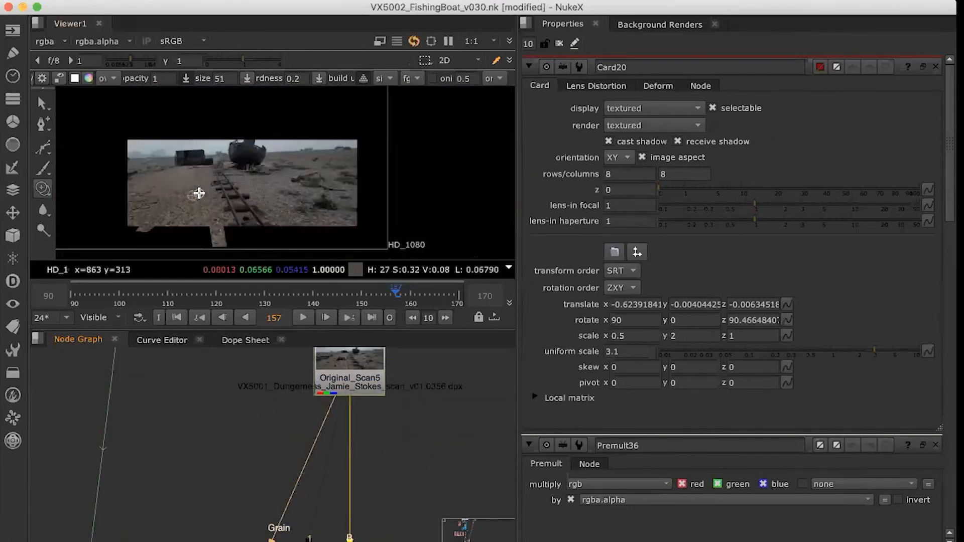
{"action": "key", "text": "2"}
{"action": "key", "text": "1"}
{"action": "key", "text": "2"}
{"action": "key", "text": "1"}
{"action": "key", "text": "2"}
{"action": "key", "text": "1"}
{"action": "key", "text": "2"}
{"action": "key", "text": "1"}
{"action": "key", "text": "2"}
{"action": "middle_click_drag", "start_coordinate": [466, 469], "coordinate": [416, 292]}
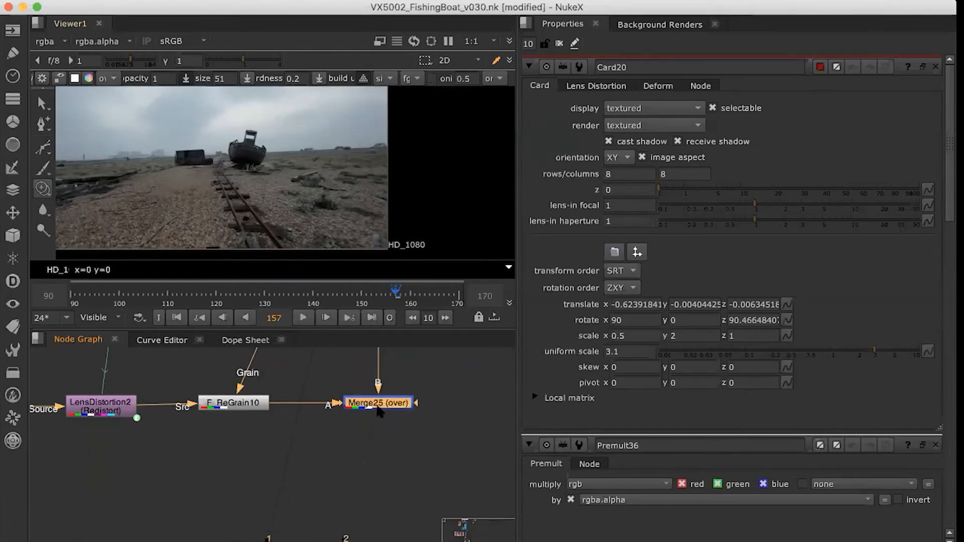
Enlarge the viewer, fit the Merge25 image to it, play back the cleaned shot, and restore the layout with playback stopped
{"action": "key", "text": "space"}
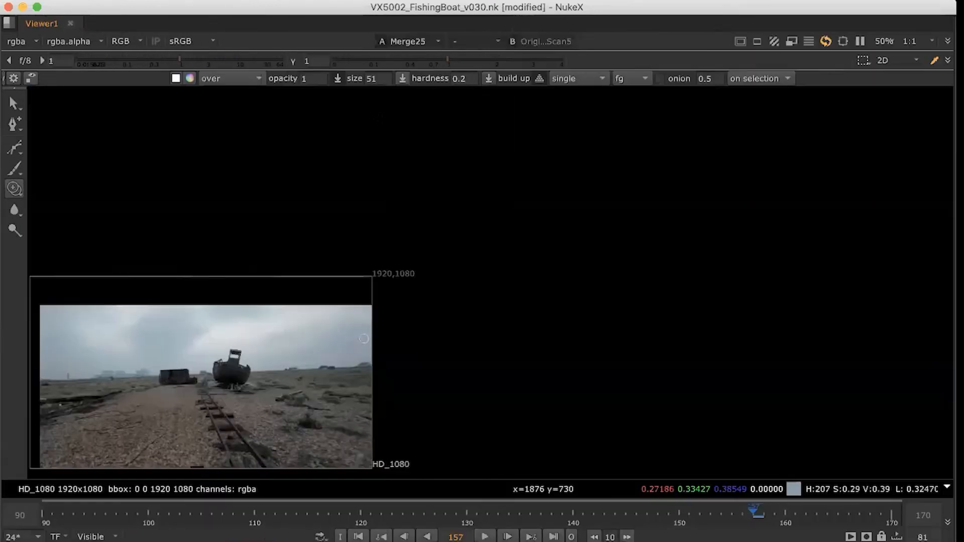
{"action": "key", "text": "f"}
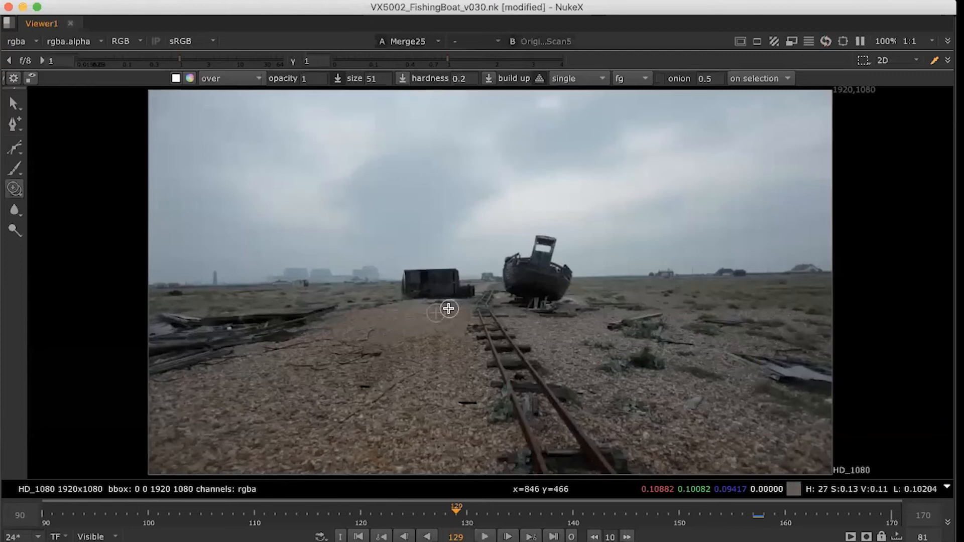
{"action": "key", "text": "space"}
{"action": "left_click", "coordinate": [303, 318]}
{"action": "key", "text": "space"}
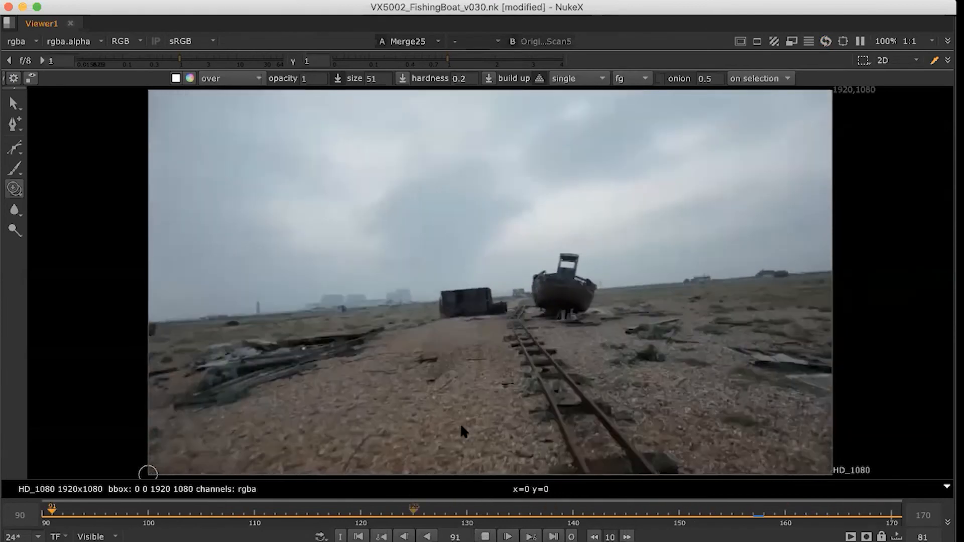
{"action": "key", "text": "space"}
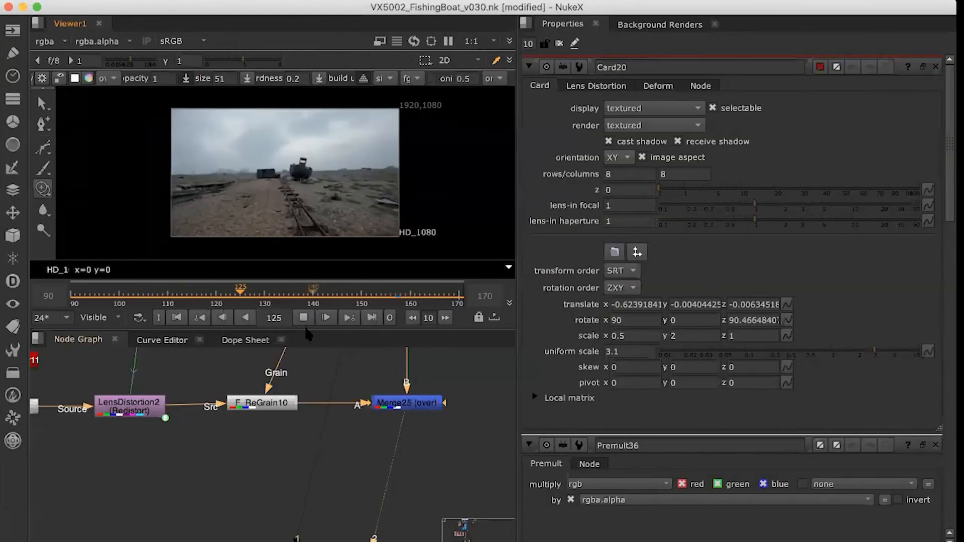
{"action": "key", "text": "k"}
Insert a Grade node directly after FrameHold2 (frame 157) in the ground patch branch
{"action": "left_click", "coordinate": [406, 404]}
{"action": "scroll", "coordinate": [371, 449], "scroll_direction": "down", "scroll_amount": 1}
{"action": "middle_click_drag", "start_coordinate": [370, 448], "coordinate": [423, 541]}
{"action": "middle_click_drag", "start_coordinate": [257, 455], "coordinate": [362, 539]}
{"action": "middle_click_drag", "start_coordinate": [277, 384], "coordinate": [350, 496]}
{"action": "middle_click_drag", "start_coordinate": [311, 422], "coordinate": [484, 465]}
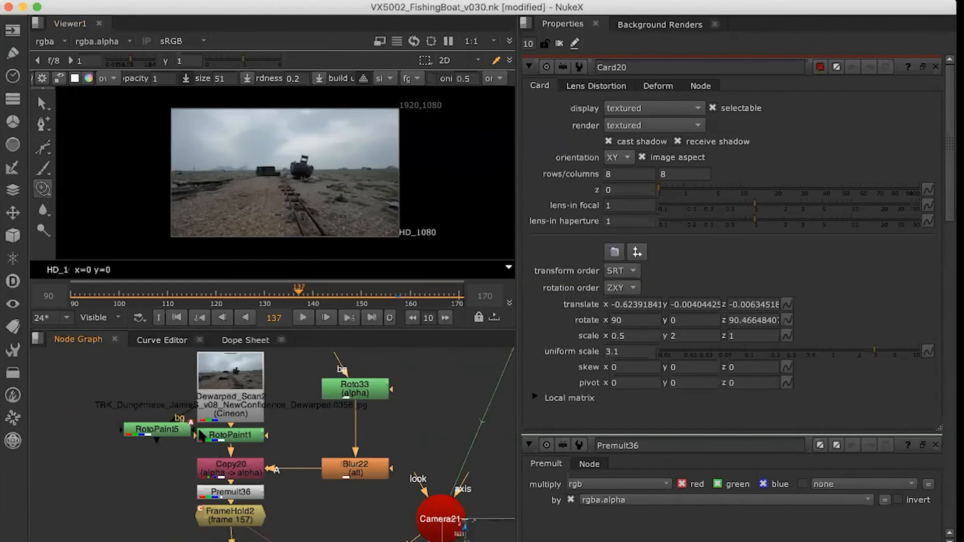
{"action": "left_click", "coordinate": [233, 517]}
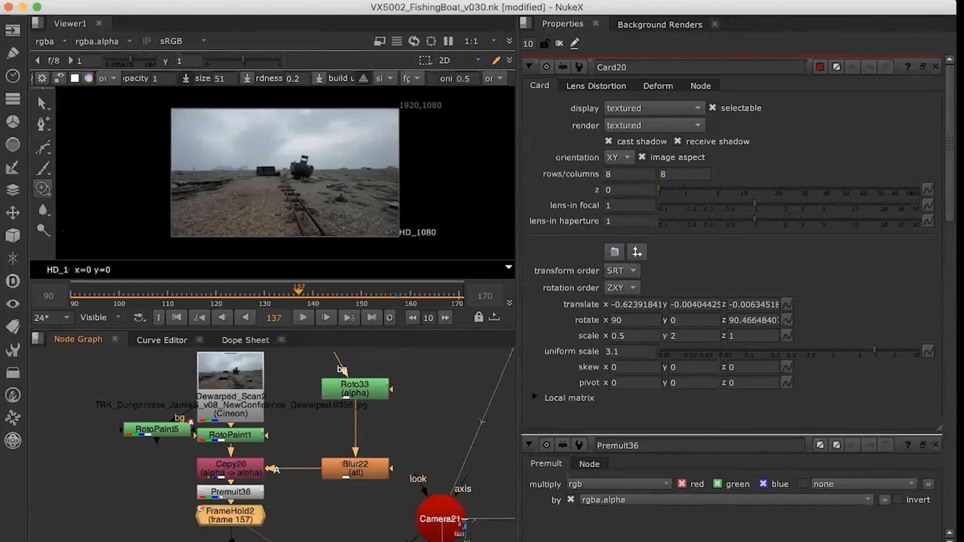
{"action": "left_click", "coordinate": [13, 123]}
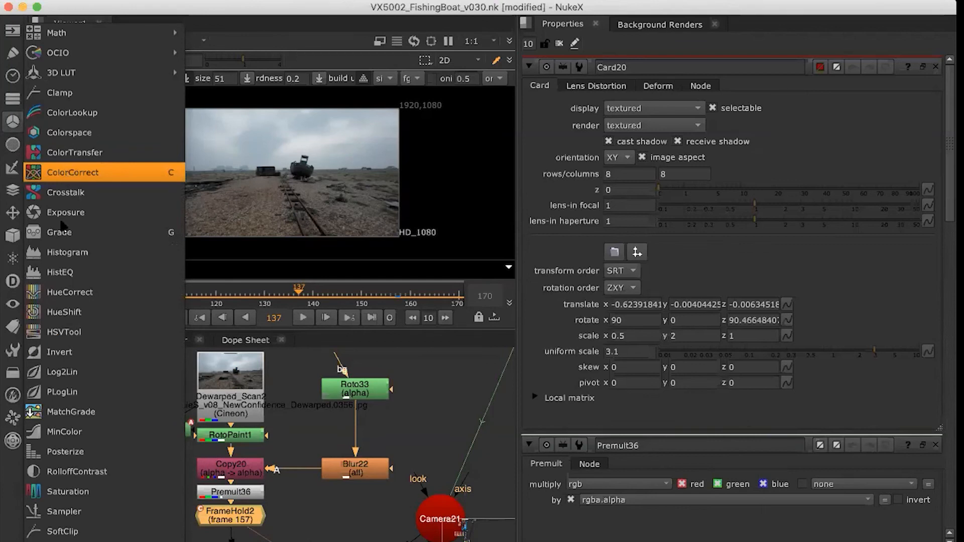
{"action": "left_click", "coordinate": [65, 236]}
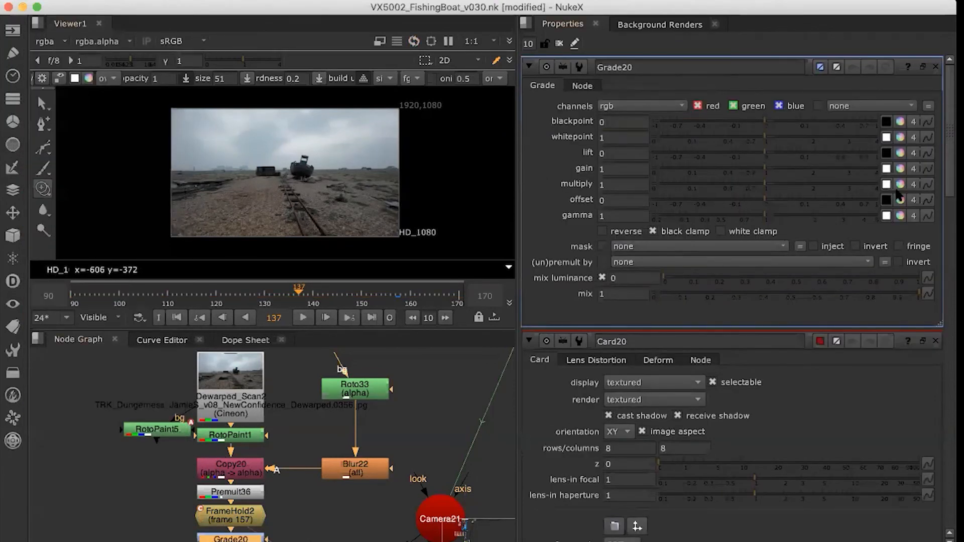
Split the Grade node's multiply into separate channels and set green and blue to 0 to tint the patch red
{"action": "left_click", "coordinate": [913, 185]}
{"action": "left_click", "coordinate": [678, 185]}
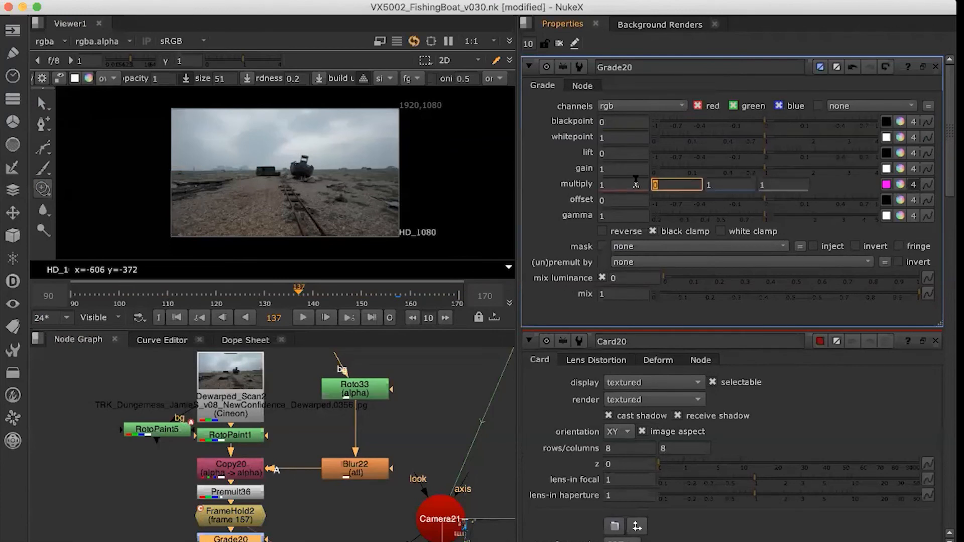
{"action": "type", "text": "0"}
{"action": "key", "text": "Tab"}
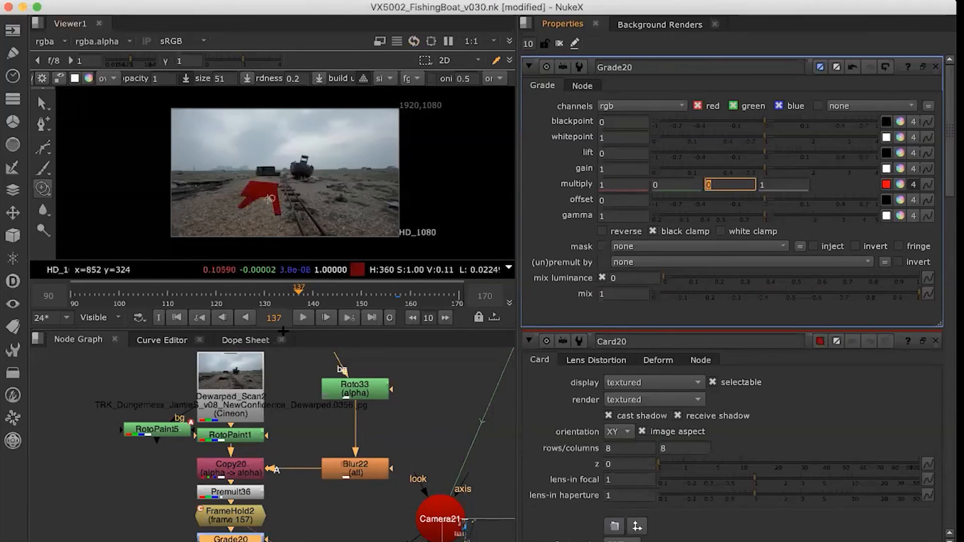
Play back the shot with the red-tinted patch in the enlarged viewer, restore the layout and stop playback
{"action": "left_click", "coordinate": [303, 318]}
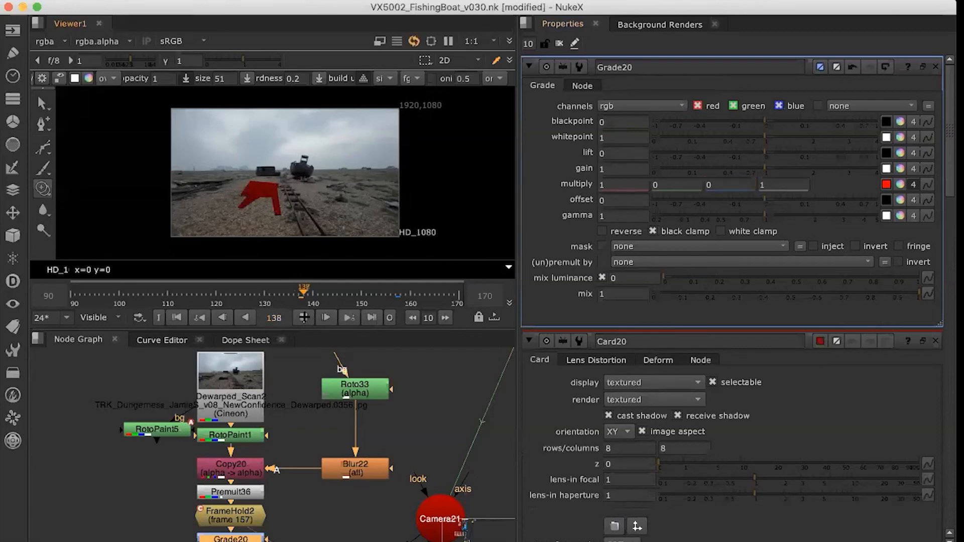
{"action": "key", "text": "space"}
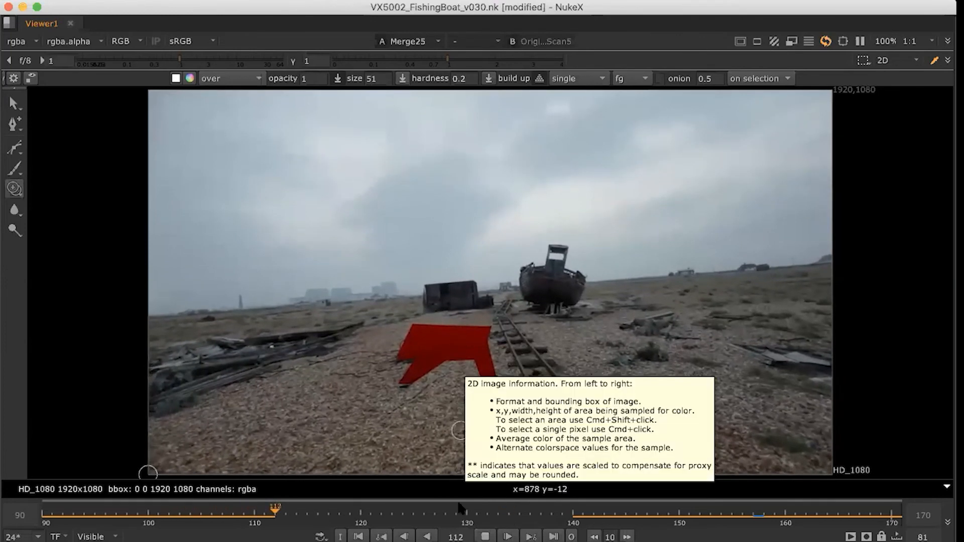
{"action": "key", "text": "space"}
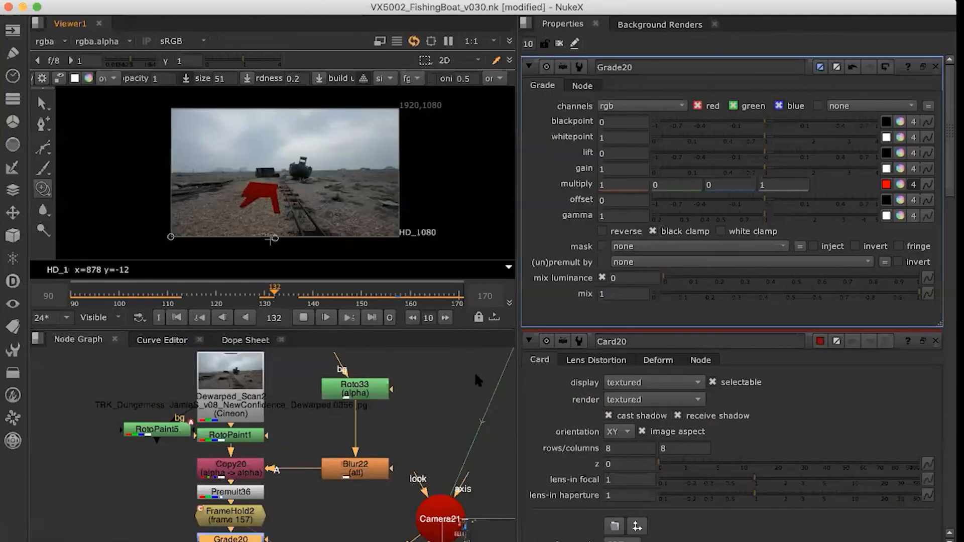
{"action": "left_click", "coordinate": [304, 318]}
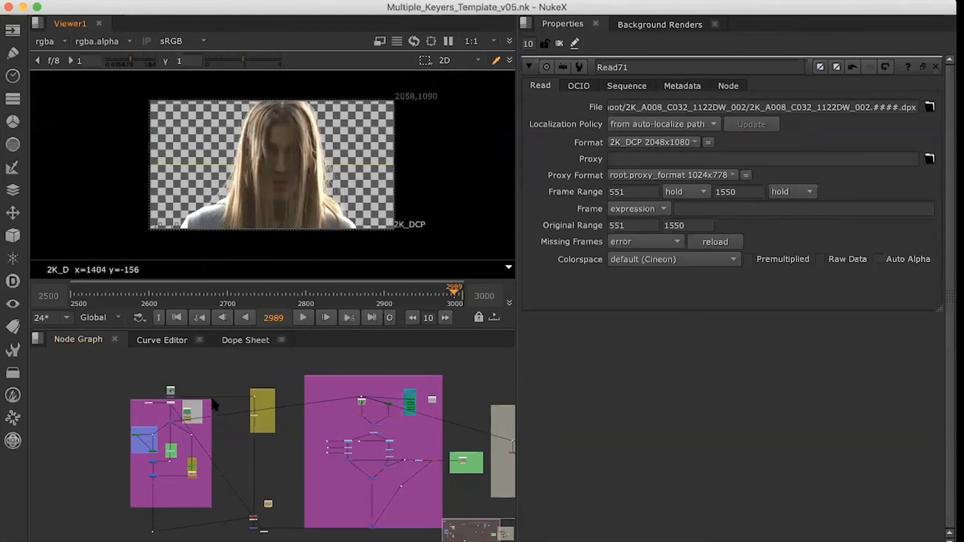
Display the original green screen plate above the Alpha group of Multiple_Keyers_Template_v05.nk in the viewer
{"action": "scroll", "coordinate": [170, 398], "scroll_direction": "up", "scroll_amount": 5}
{"action": "left_click", "coordinate": [176, 397]}
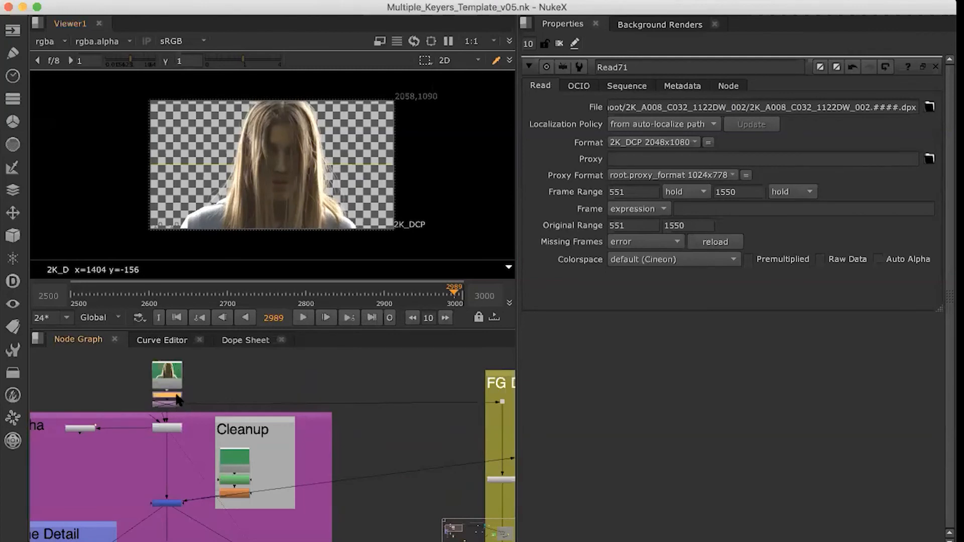
{"action": "key", "text": "1"}
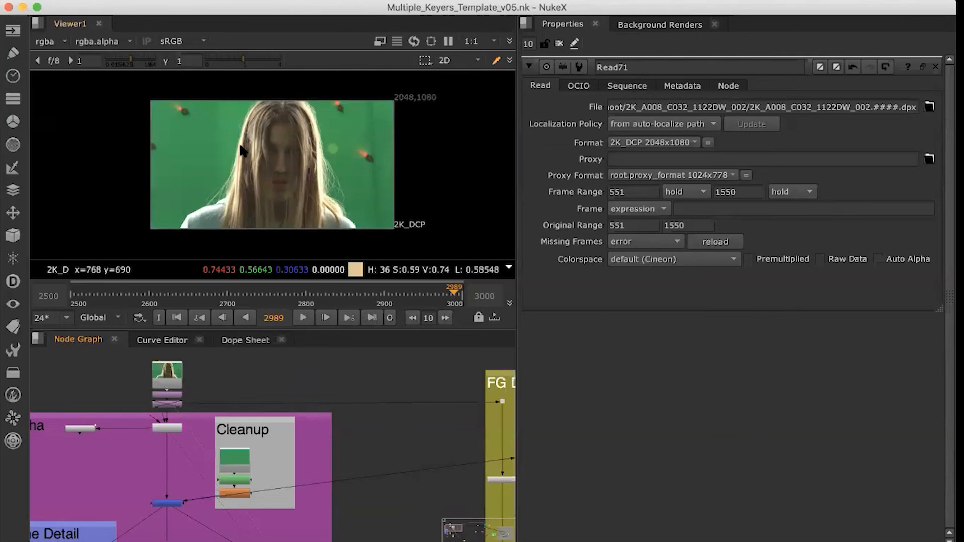
{"action": "scroll", "coordinate": [241, 151], "scroll_direction": "down", "scroll_amount": 2}
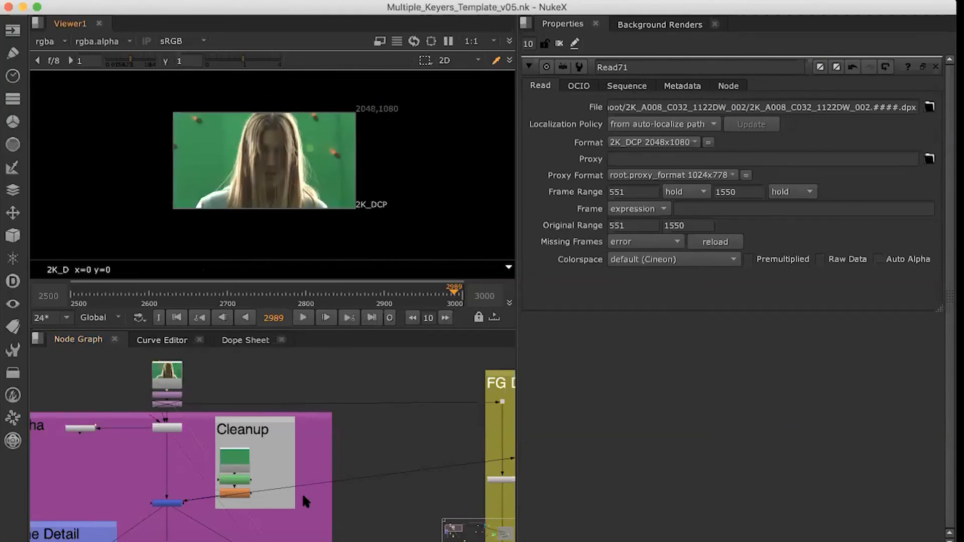
Compare the blue merge node's cleaned green screen in the Alpha group with the original plate in the viewer
{"action": "middle_click_drag", "start_coordinate": [363, 462], "coordinate": [451, 408]}
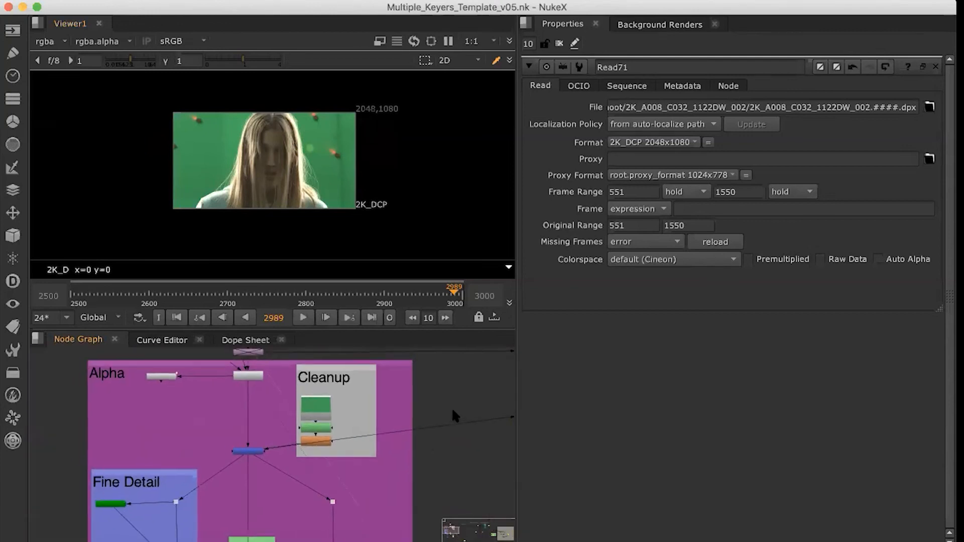
{"action": "left_click", "coordinate": [254, 451]}
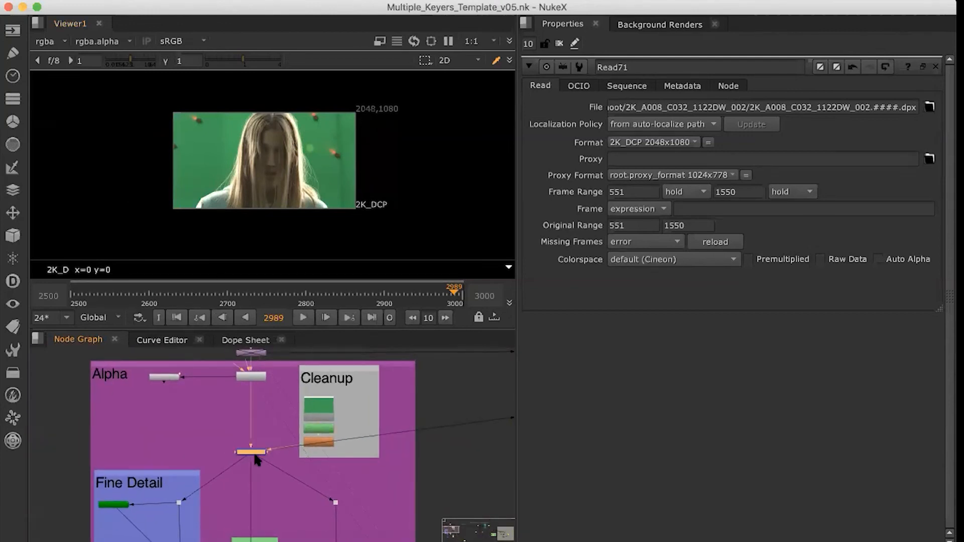
{"action": "key", "text": "1"}
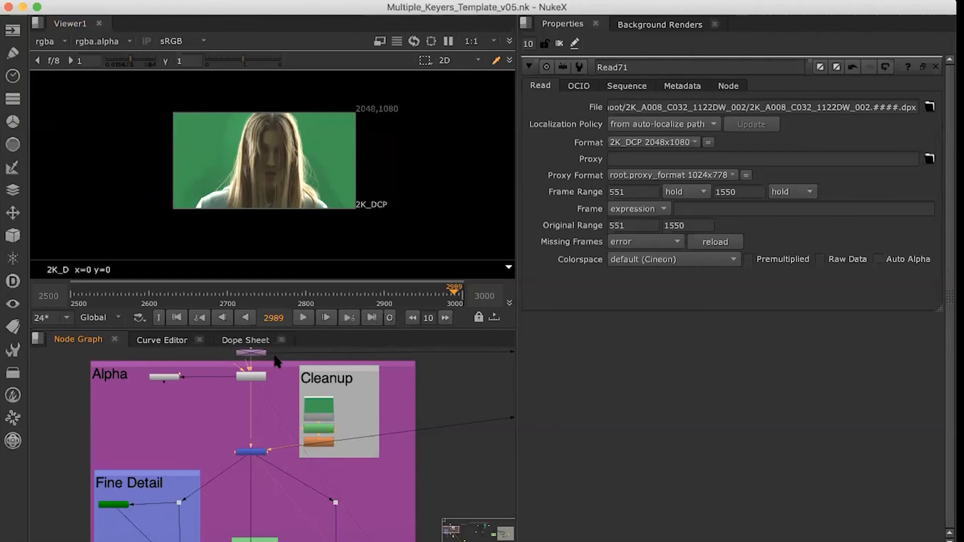
{"action": "middle_click_drag", "start_coordinate": [300, 434], "coordinate": [309, 502]}
{"action": "left_click", "coordinate": [262, 421]}
{"action": "key", "text": "d"}
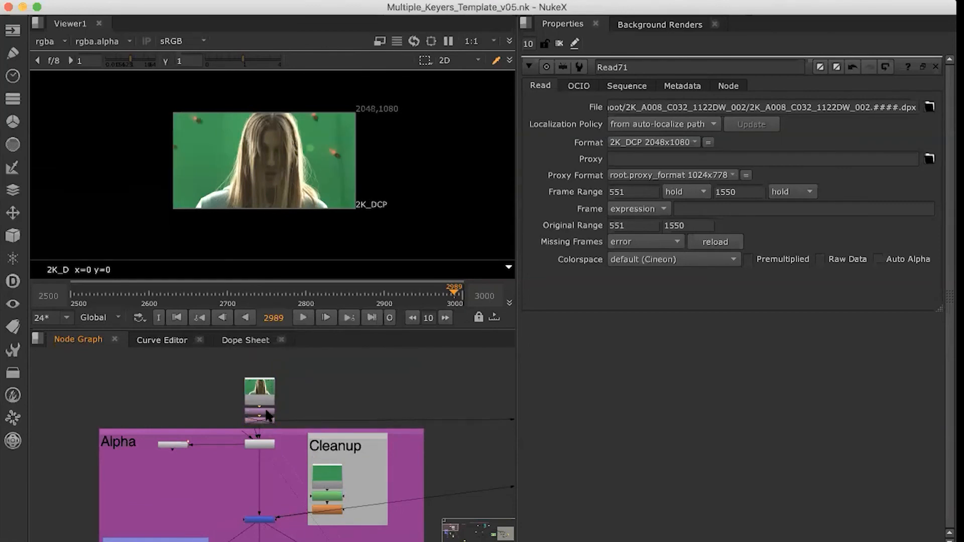
{"action": "left_click", "coordinate": [265, 519]}
{"action": "key", "text": "1"}
{"action": "middle_click_drag", "start_coordinate": [265, 523], "coordinate": [284, 339]}
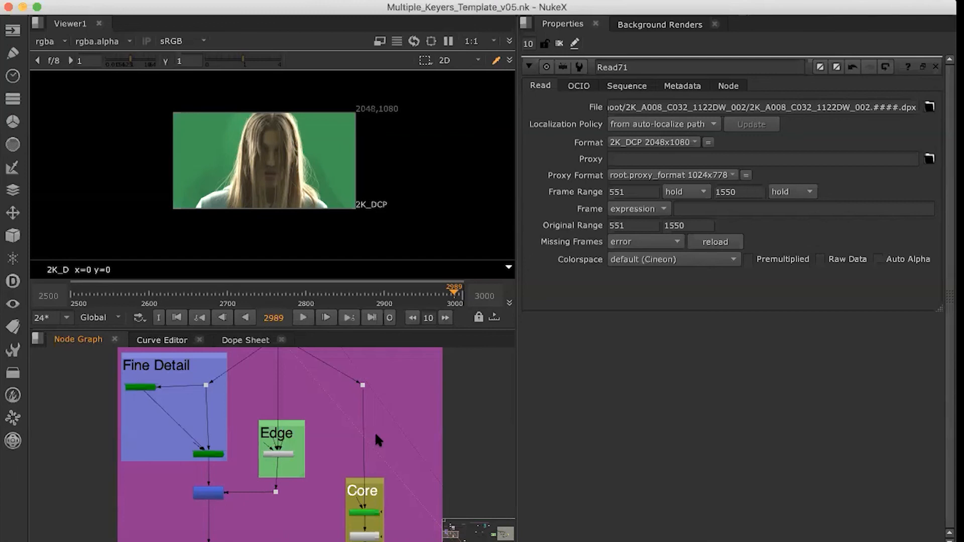
List the available keyer nodes and display the output of the upper green node in the Fine Detail group
{"action": "middle_click_drag", "start_coordinate": [308, 478], "coordinate": [314, 458]}
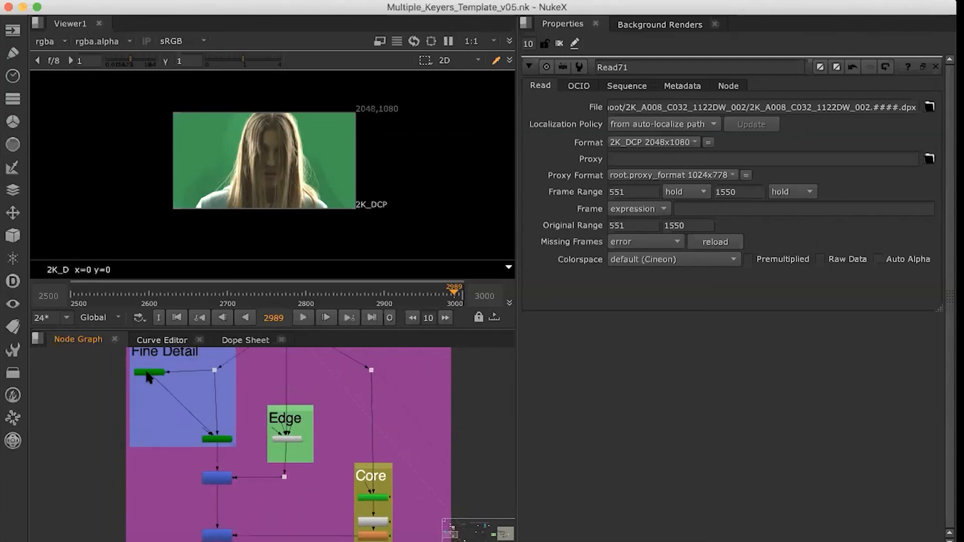
{"action": "left_click", "coordinate": [13, 169]}
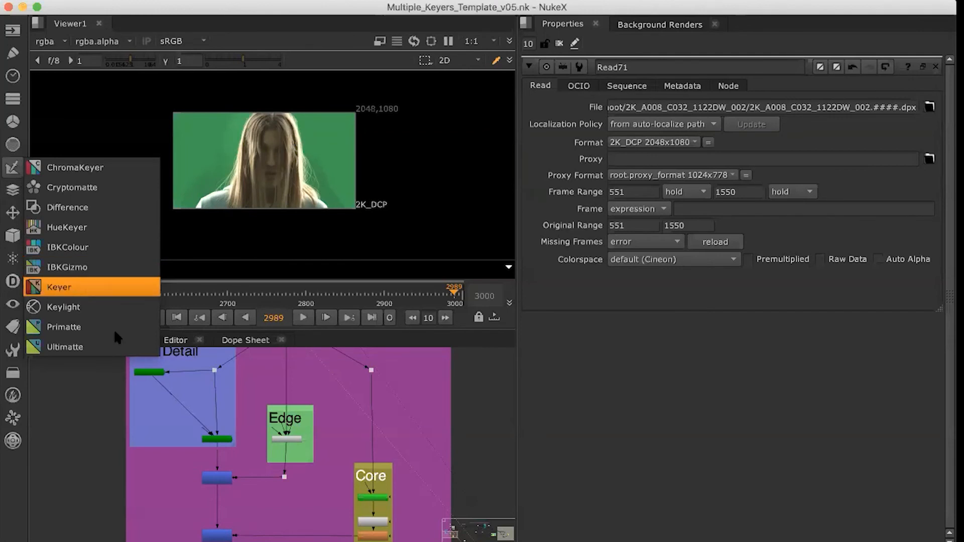
{"action": "left_click", "coordinate": [156, 372]}
{"action": "left_click", "coordinate": [157, 375]}
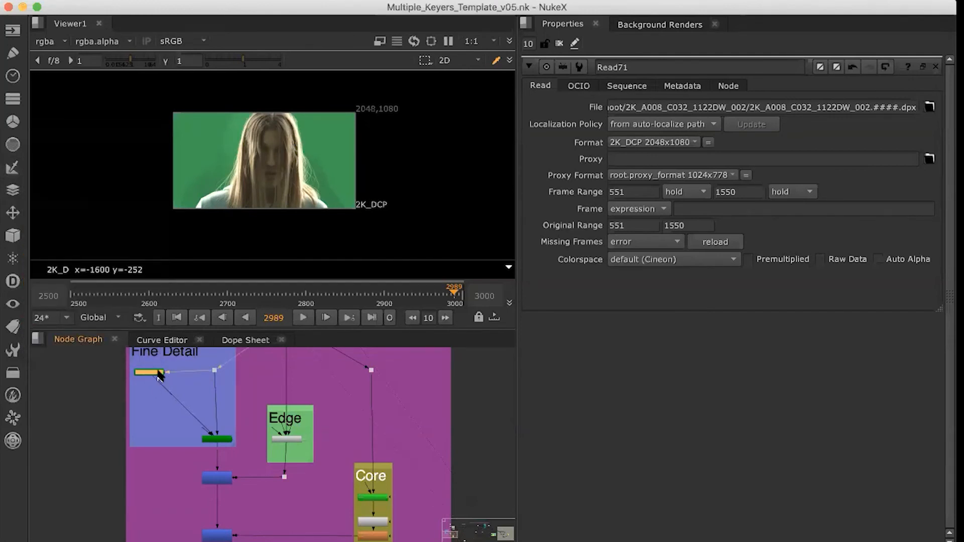
{"action": "left_click", "coordinate": [159, 375]}
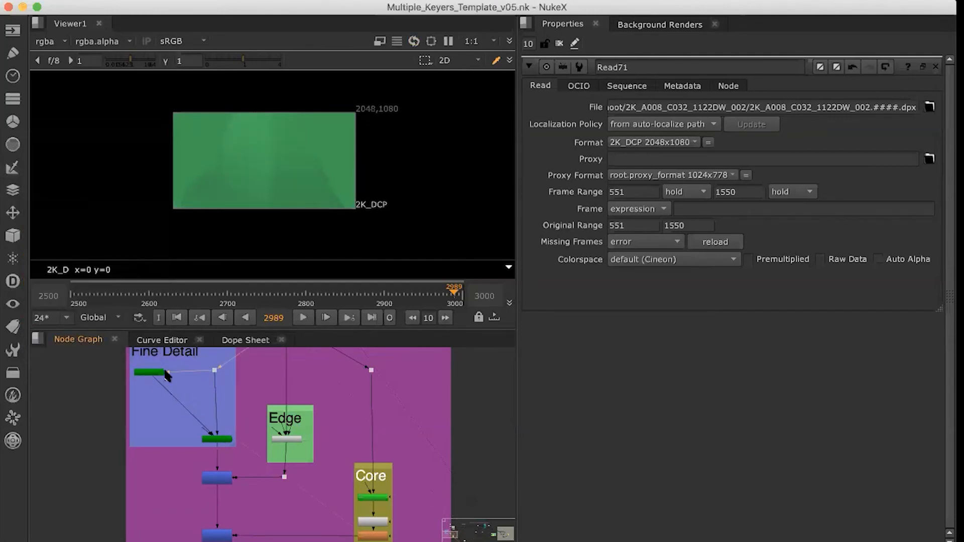
{"action": "left_click", "coordinate": [152, 376]}
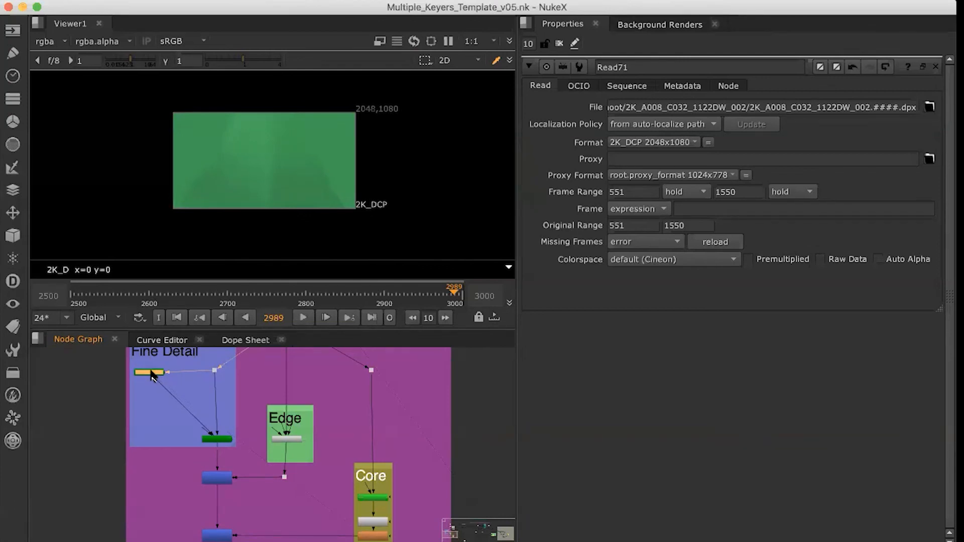
Compare the upper green Fine Detail node's clean screen with the plate feeding it by repeatedly switching between the two outputs
{"action": "left_click", "coordinate": [212, 371]}
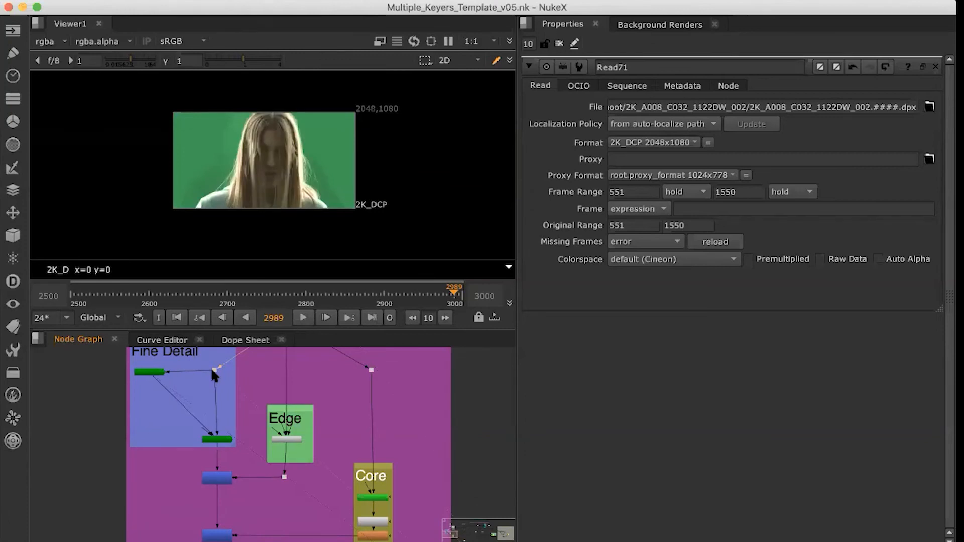
{"action": "left_click", "coordinate": [145, 373]}
{"action": "left_click", "coordinate": [215, 370]}
{"action": "left_click", "coordinate": [149, 373]}
{"action": "key", "text": "1"}
{"action": "left_click", "coordinate": [215, 370]}
{"action": "key", "text": "1"}
{"action": "key", "text": "1"}
{"action": "key", "text": "2"}
{"action": "key", "text": "1"}
{"action": "key", "text": "2"}
{"action": "key", "text": "1"}
{"action": "key", "text": "2"}
{"action": "key", "text": "1"}
{"action": "key", "text": "2"}
{"action": "key", "text": "1"}
{"action": "key", "text": "2"}
{"action": "key", "text": "1"}
{"action": "key", "text": "2"}
{"action": "key", "text": "1"}
{"action": "key", "text": "2"}
{"action": "key", "text": "1"}
{"action": "key", "text": "2"}
{"action": "key", "text": "1"}
Open the properties of the lower keyer node in Fine Detail, IBKGizmoV3_1, and display its keyed result
{"action": "left_click", "coordinate": [217, 440]}
{"action": "double_click", "coordinate": [217, 440]}
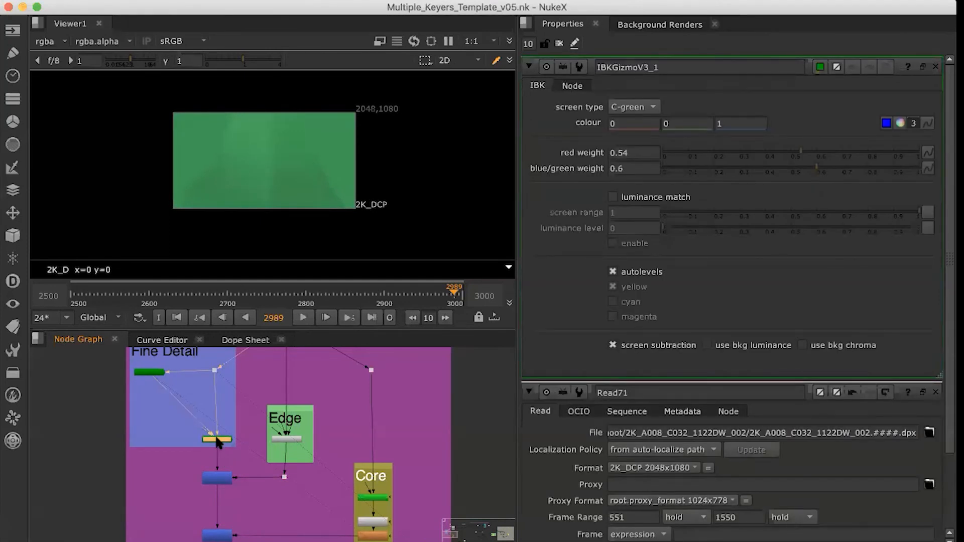
{"action": "key", "text": "1"}
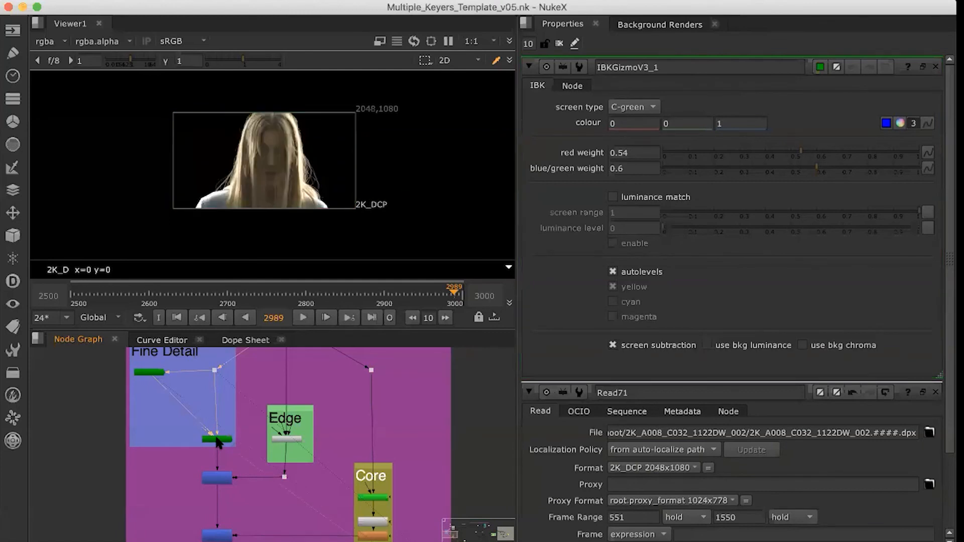
Compare the IBKGizmoV3_1 result with the other stored viewer output by switching repeatedly between them
{"action": "key", "text": "1"}
{"action": "key", "text": "2"}
{"action": "key", "text": "1"}
{"action": "key", "text": "2"}
{"action": "key", "text": "2"}
{"action": "key", "text": "1"}
{"action": "key", "text": "2"}
{"action": "key", "text": "1"}
{"action": "key", "text": "2"}
{"action": "key", "text": "1"}
{"action": "key", "text": "2"}
{"action": "key", "text": "1"}
{"action": "key", "text": "2"}
{"action": "key", "text": "1"}
Select the merge joining Fine Detail and Edge and inspect how the Edge and Core branches connect below it
{"action": "middle_click_drag", "start_coordinate": [215, 435], "coordinate": [188, 351]}
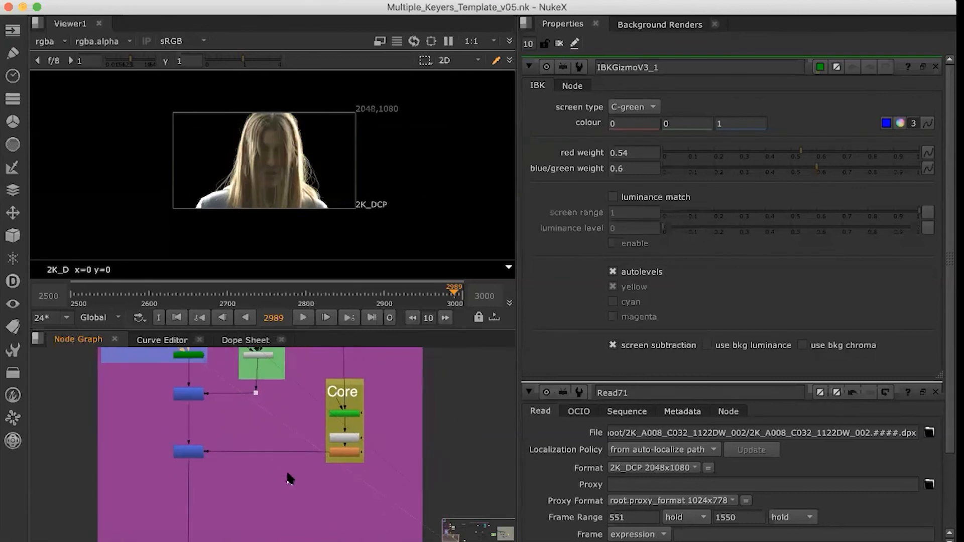
{"action": "left_click", "coordinate": [195, 392]}
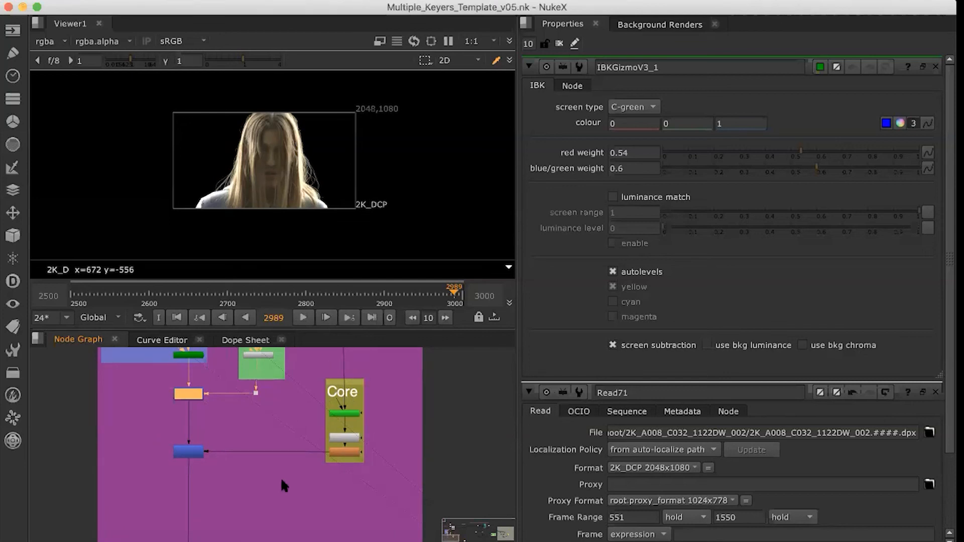
{"action": "middle_click_drag", "start_coordinate": [303, 494], "coordinate": [285, 528]}
{"action": "middle_click_drag", "start_coordinate": [329, 358], "coordinate": [335, 386]}
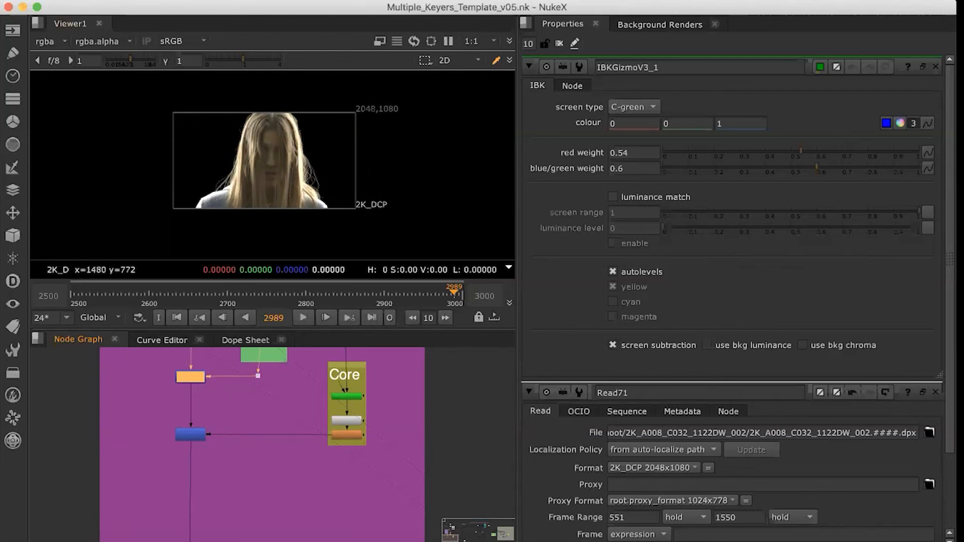
{"action": "middle_click_drag", "start_coordinate": [222, 456], "coordinate": [242, 520]}
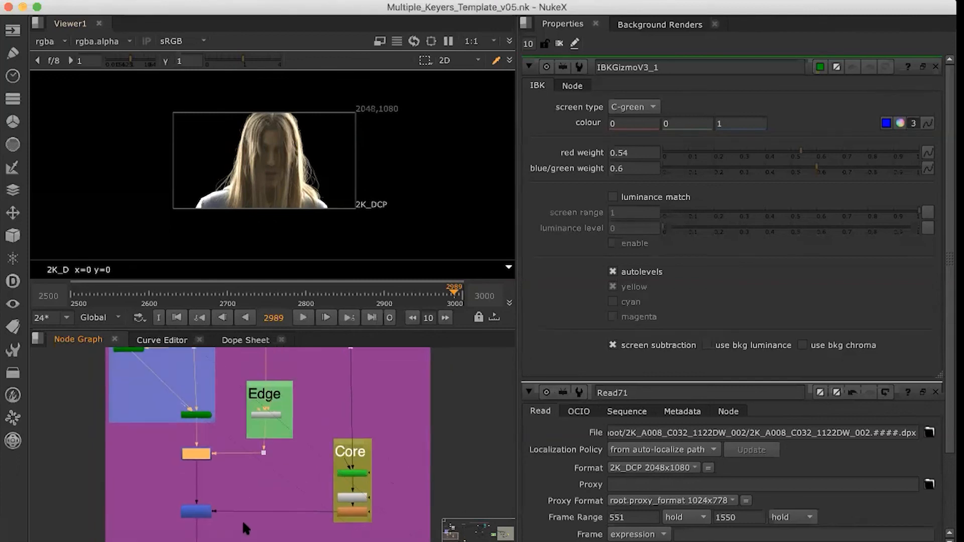
Show the alpha channel of IBKGizmoV3_1 and examine the hair and shoulder edges up close
{"action": "left_click", "coordinate": [196, 416]}
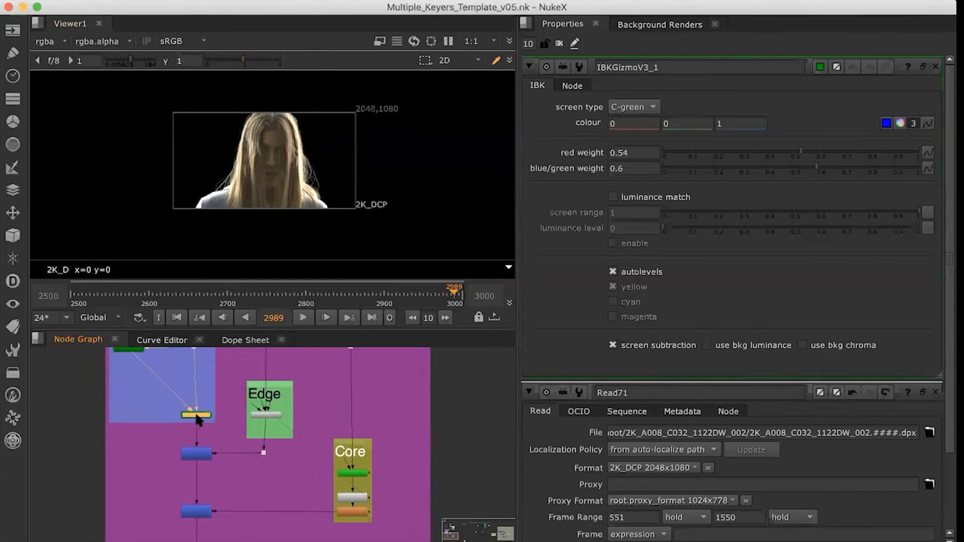
{"action": "key", "text": "a"}
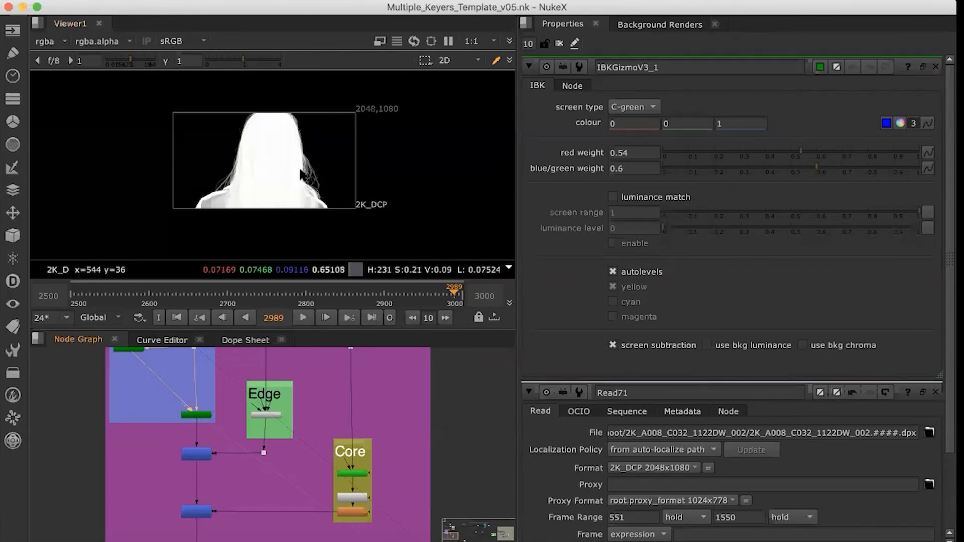
{"action": "scroll", "coordinate": [304, 176], "scroll_direction": "up", "scroll_amount": 3}
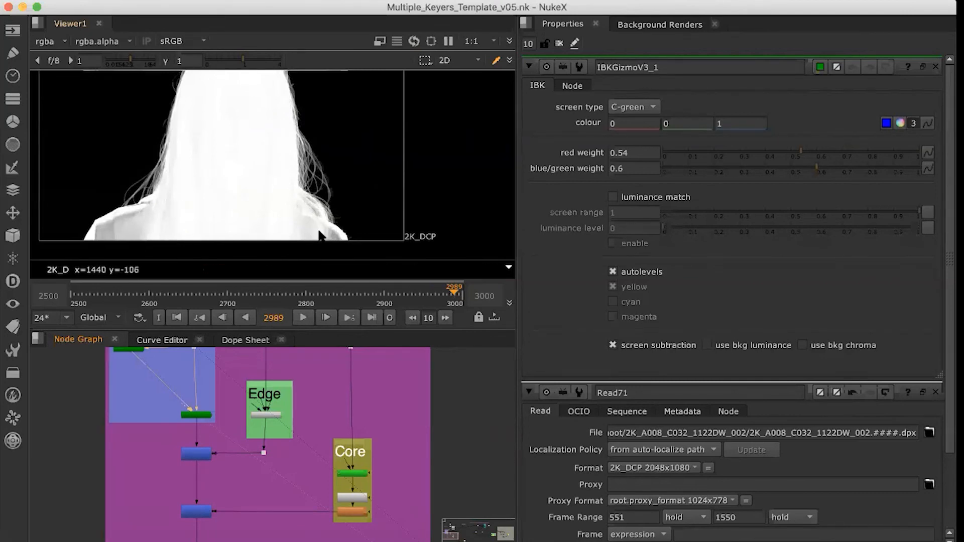
Compare the alpha at the merge that adds Core with the alpha at the merge that adds Edge
{"action": "left_click", "coordinate": [200, 510]}
{"action": "key", "text": "1"}
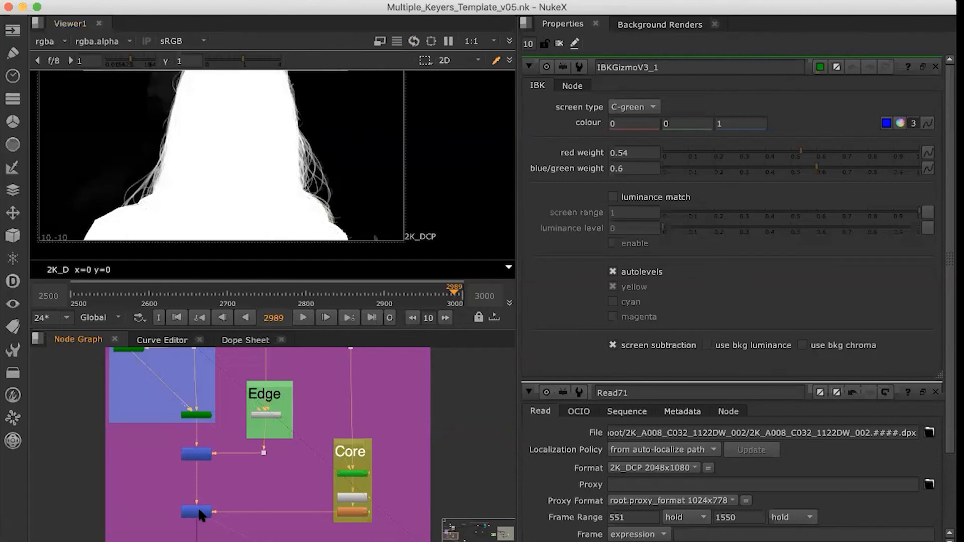
{"action": "left_click", "coordinate": [194, 415]}
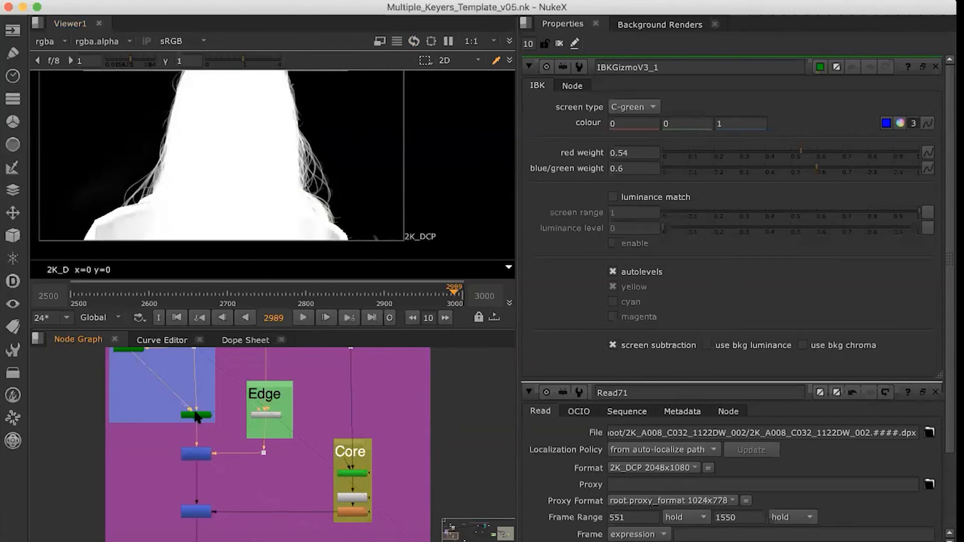
{"action": "left_click", "coordinate": [196, 454]}
{"action": "key", "text": "1"}
{"action": "left_click", "coordinate": [200, 510]}
{"action": "key", "text": "1"}
Display the Fine Detail keyer's alpha again and follow the Alpha branch to the red node it feeds outside the group
{"action": "middle_click_drag", "start_coordinate": [261, 469], "coordinate": [267, 348]}
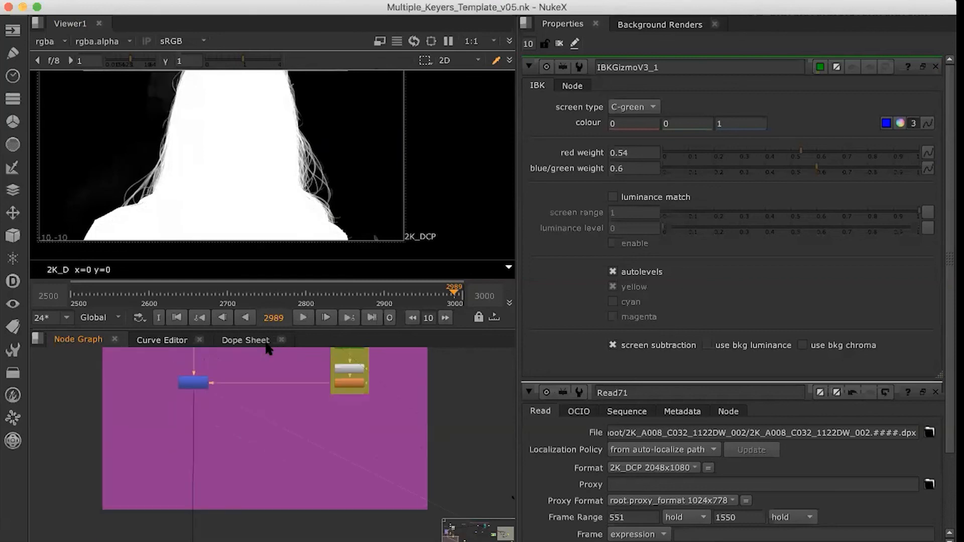
{"action": "scroll", "coordinate": [262, 376], "scroll_direction": "down", "scroll_amount": 3}
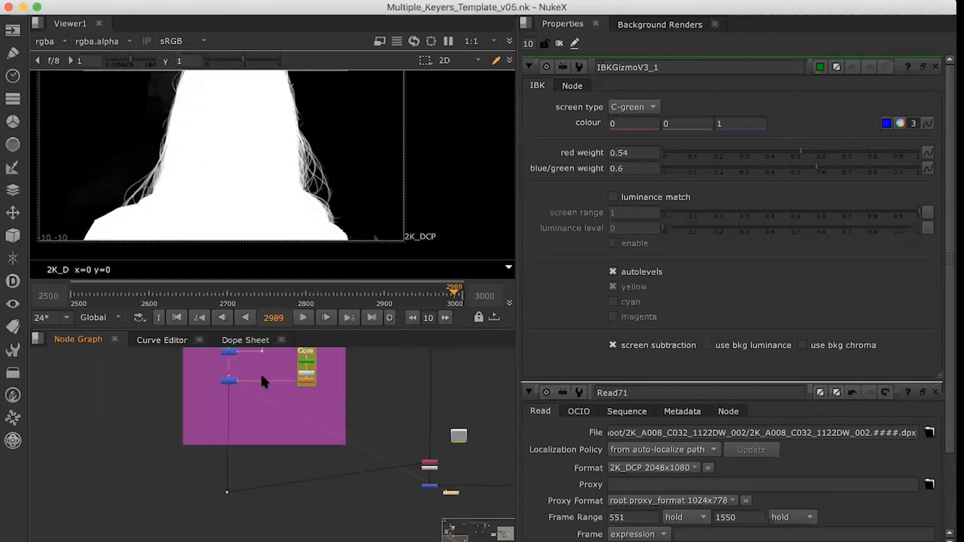
{"action": "middle_click_drag", "start_coordinate": [261, 376], "coordinate": [265, 447]}
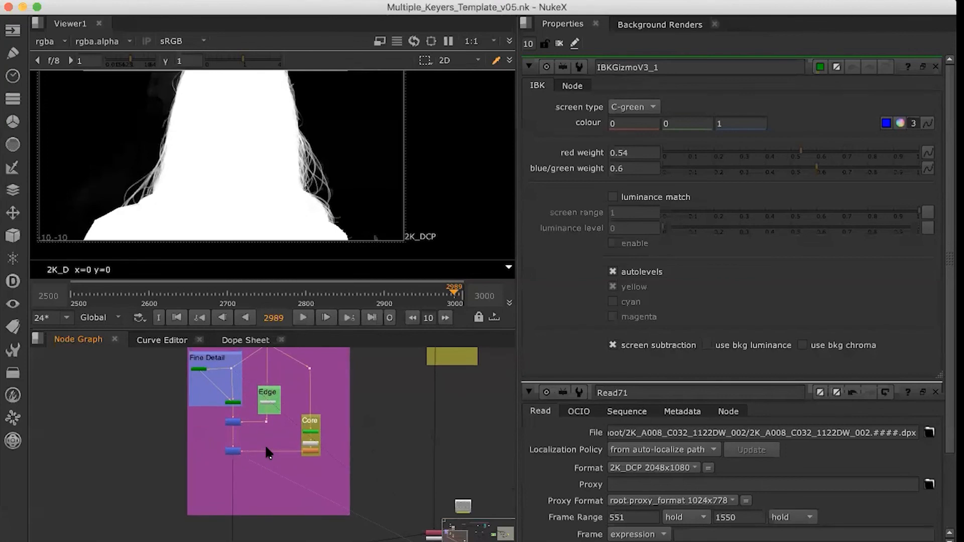
{"action": "left_click", "coordinate": [236, 403]}
{"action": "key", "text": "1"}
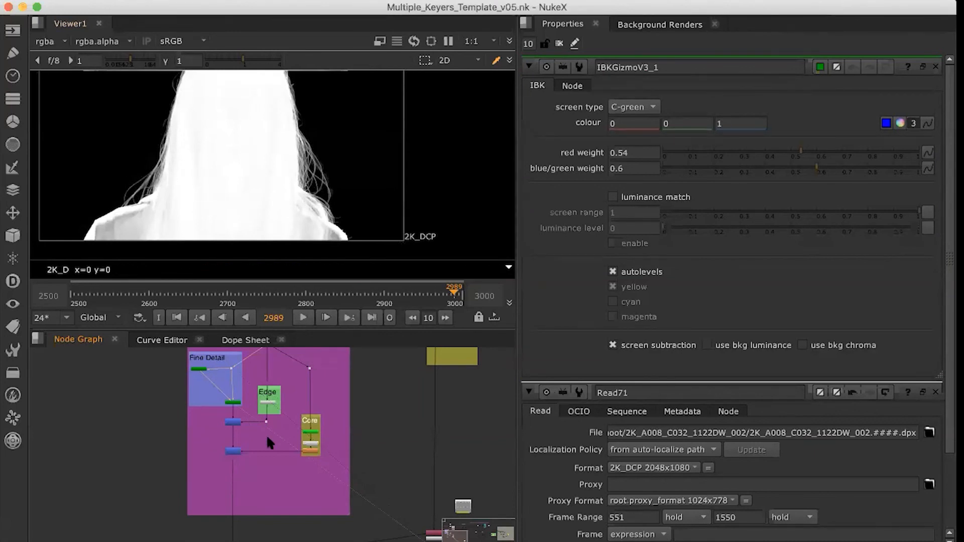
{"action": "middle_click_drag", "start_coordinate": [285, 486], "coordinate": [250, 374]}
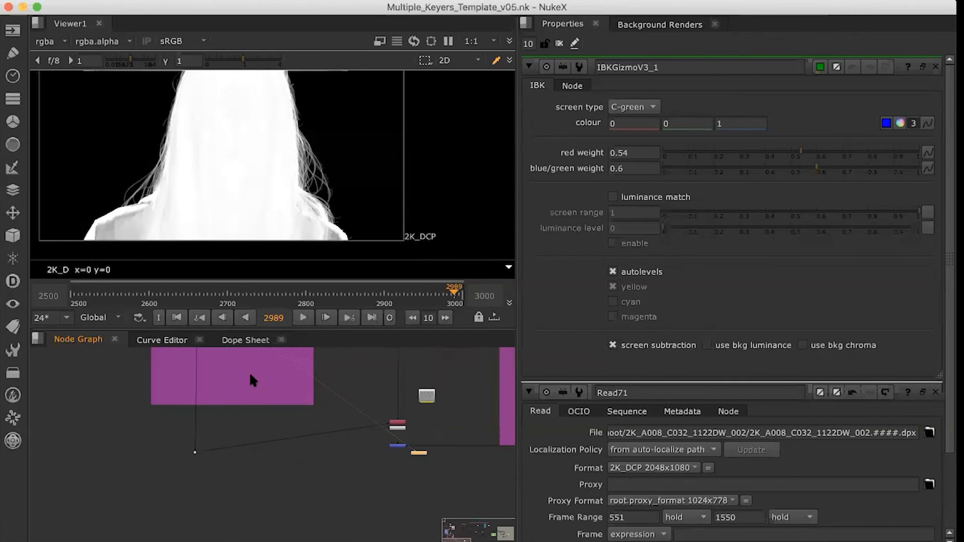
{"action": "middle_click_drag", "start_coordinate": [366, 476], "coordinate": [287, 484]}
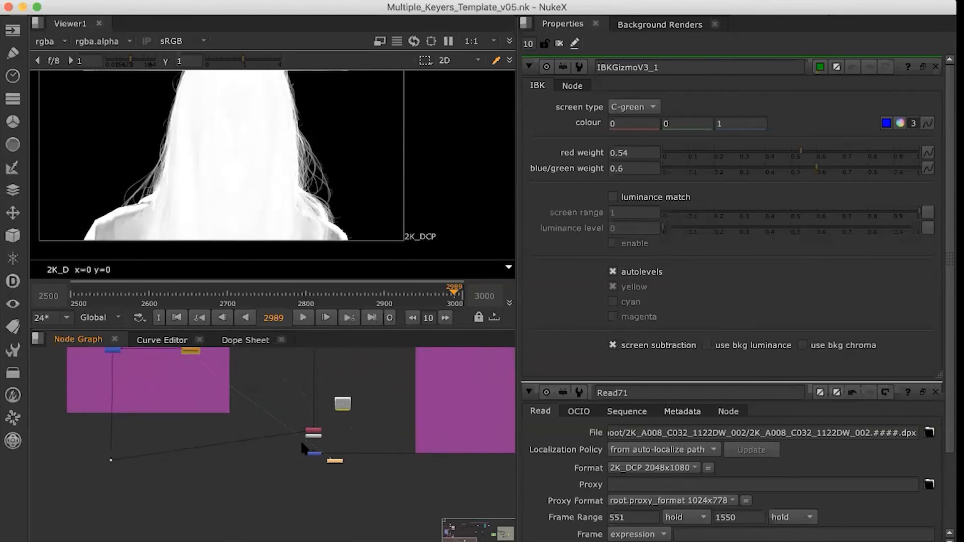
Select the blue merge below the red node and trace the branches that feed it
{"action": "left_click", "coordinate": [312, 453]}
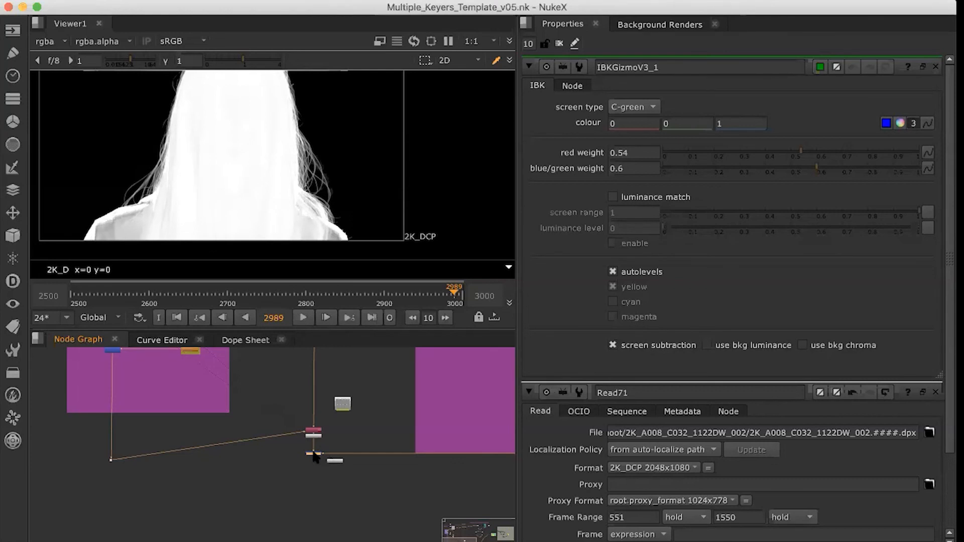
{"action": "left_click_drag", "start_coordinate": [113, 466], "coordinate": [115, 444]}
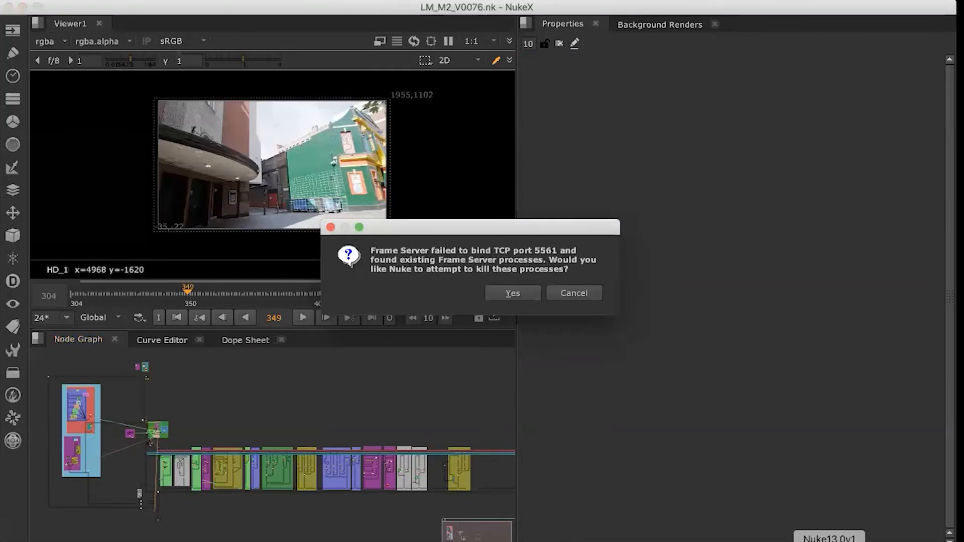
Decline killing the existing Frame Server processes and survey the cleanup script's coloured backdrops, up to the Green Wall group
{"action": "left_click", "coordinate": [574, 294]}
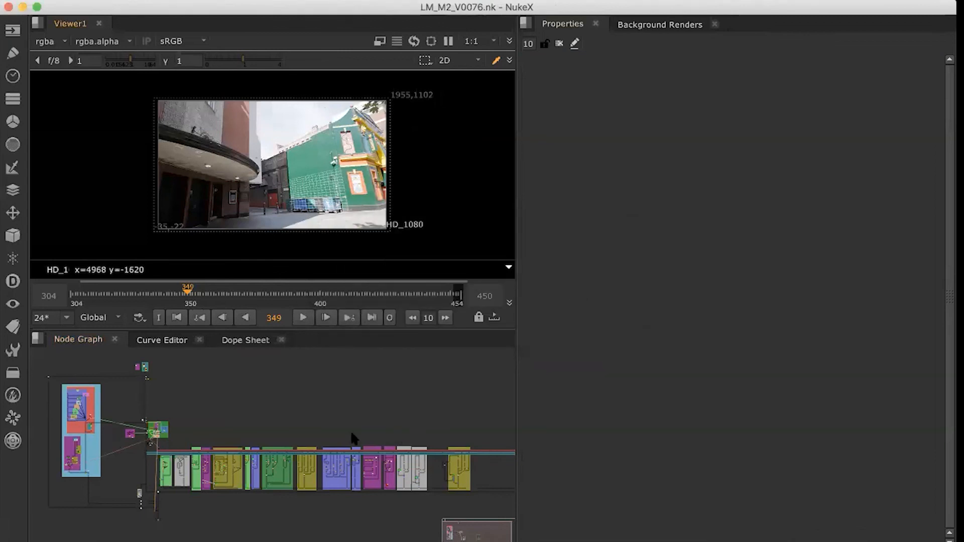
{"action": "middle_click_drag", "start_coordinate": [366, 395], "coordinate": [386, 411]}
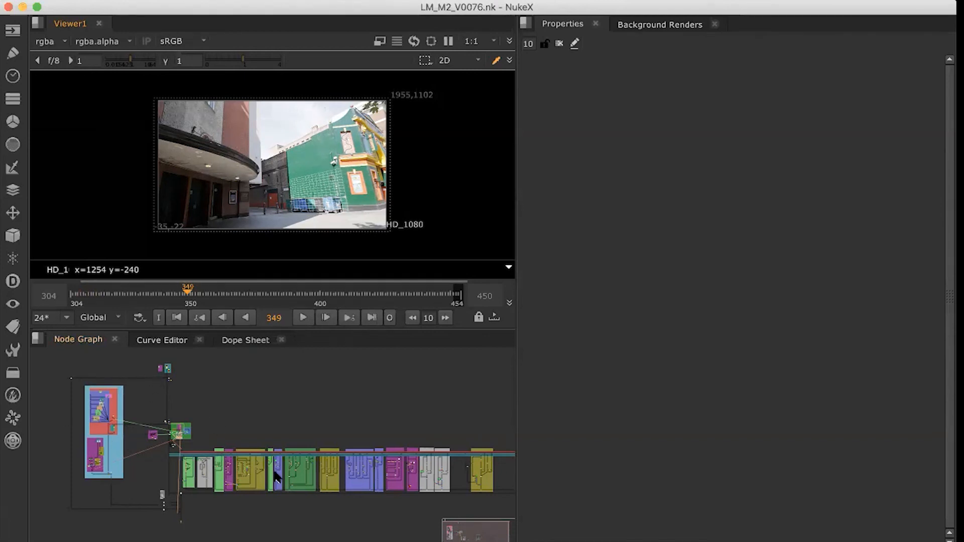
{"action": "scroll", "coordinate": [252, 460], "scroll_direction": "up", "scroll_amount": 5}
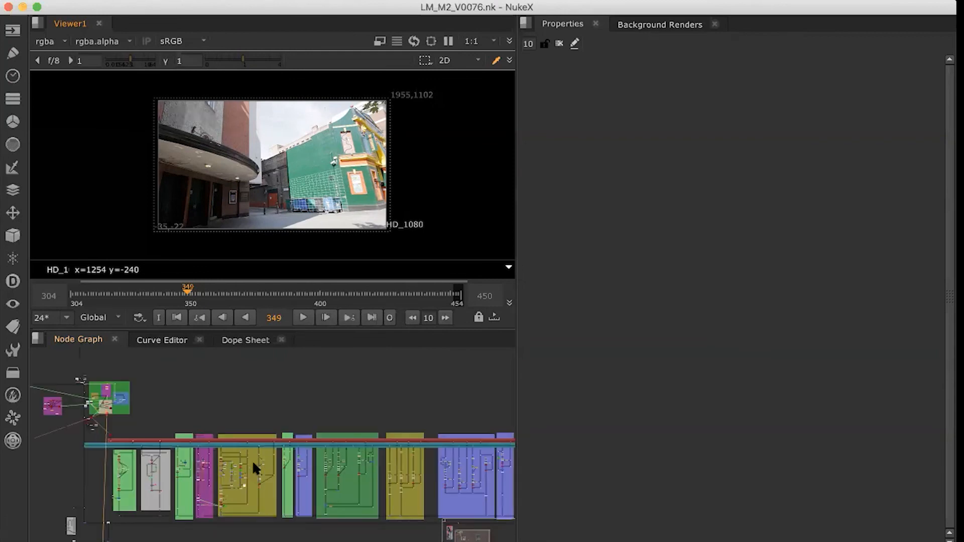
{"action": "scroll", "coordinate": [252, 460], "scroll_direction": "up", "scroll_amount": 3}
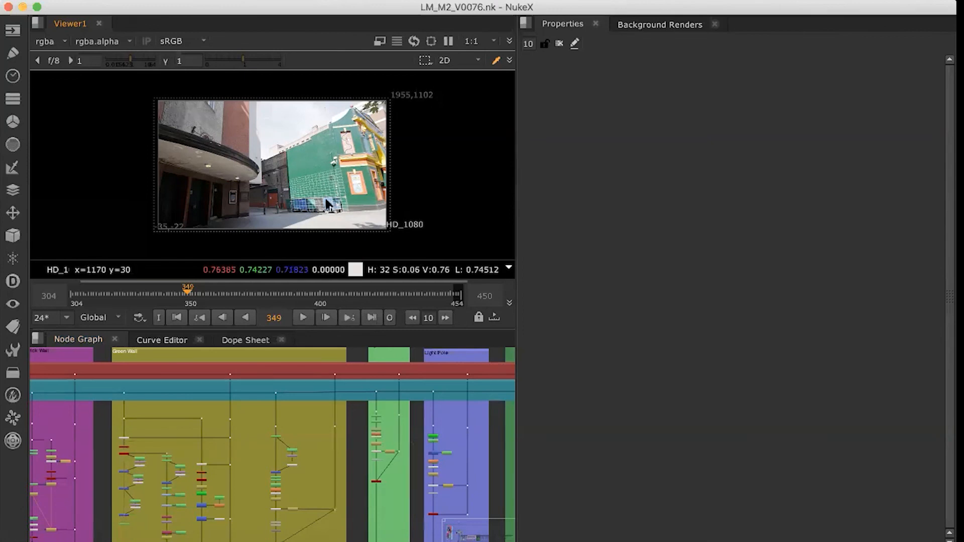
Scrub the street cleanup composite back to frame 310
{"action": "left_click_drag", "start_coordinate": [150, 295], "coordinate": [91, 299]}
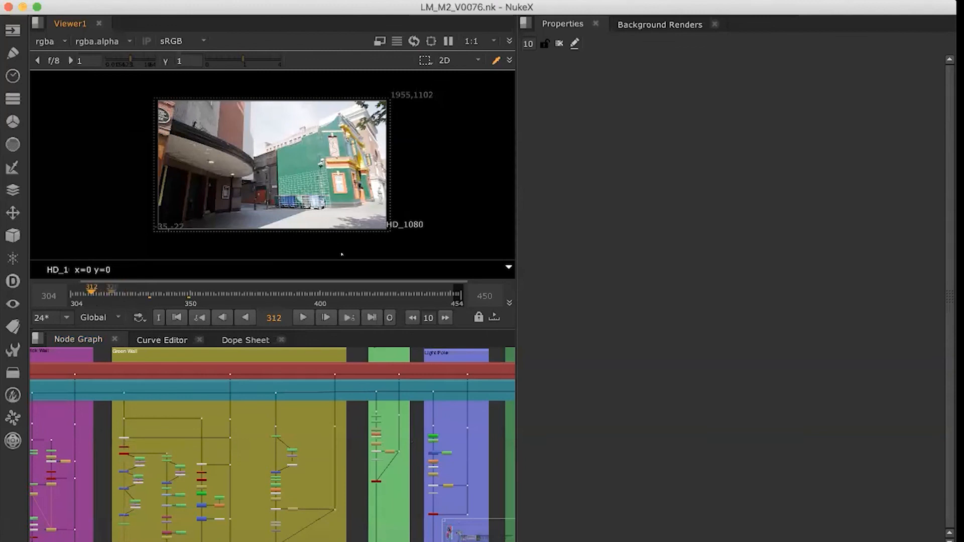
{"action": "left_click", "coordinate": [69, 300]}
{"action": "left_click_drag", "start_coordinate": [66, 299], "coordinate": [86, 308]}
Follow the graph back past Ground Dark Part to the Tracking group, cancelling the RotoPaint38 processing
{"action": "middle_click_drag", "start_coordinate": [186, 484], "coordinate": [527, 470]}
{"action": "middle_click_drag", "start_coordinate": [257, 438], "coordinate": [462, 463]}
{"action": "middle_click_drag", "start_coordinate": [290, 438], "coordinate": [264, 533]}
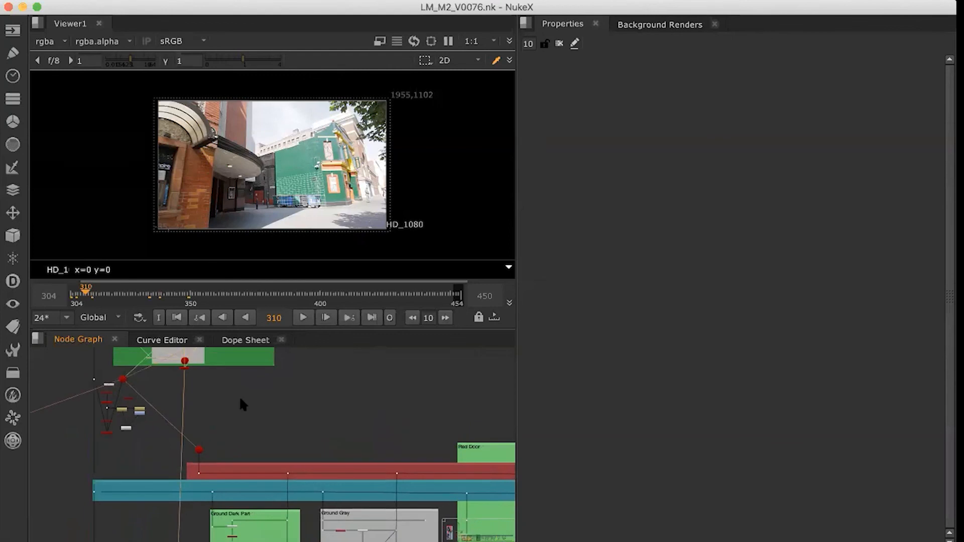
{"action": "middle_click_drag", "start_coordinate": [239, 402], "coordinate": [336, 475]}
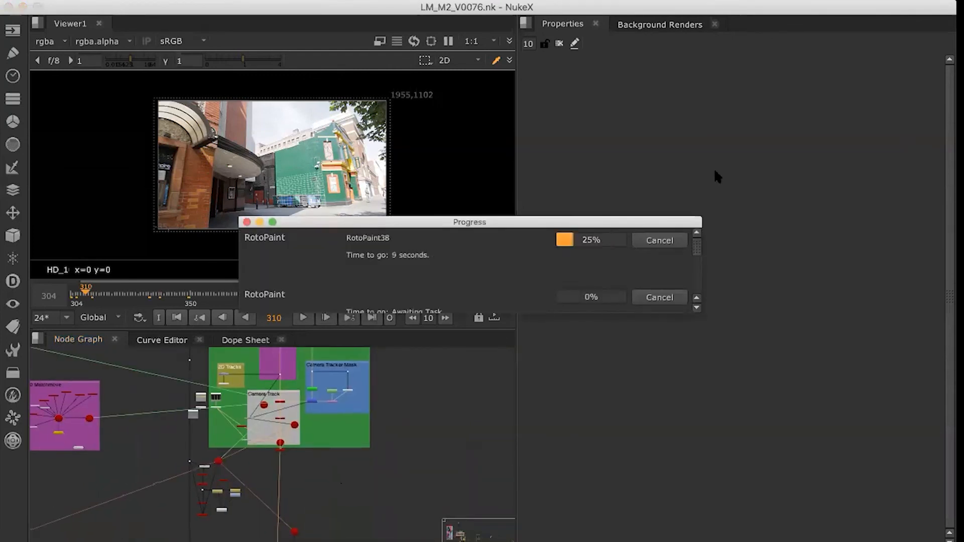
{"action": "left_click", "coordinate": [655, 240]}
{"action": "middle_click_drag", "start_coordinate": [289, 392], "coordinate": [306, 418]}
{"action": "middle_click_drag", "start_coordinate": [259, 393], "coordinate": [275, 336]}
Display the Read node beside the Tracking group and play the plate in the viewer
{"action": "left_click", "coordinate": [229, 500]}
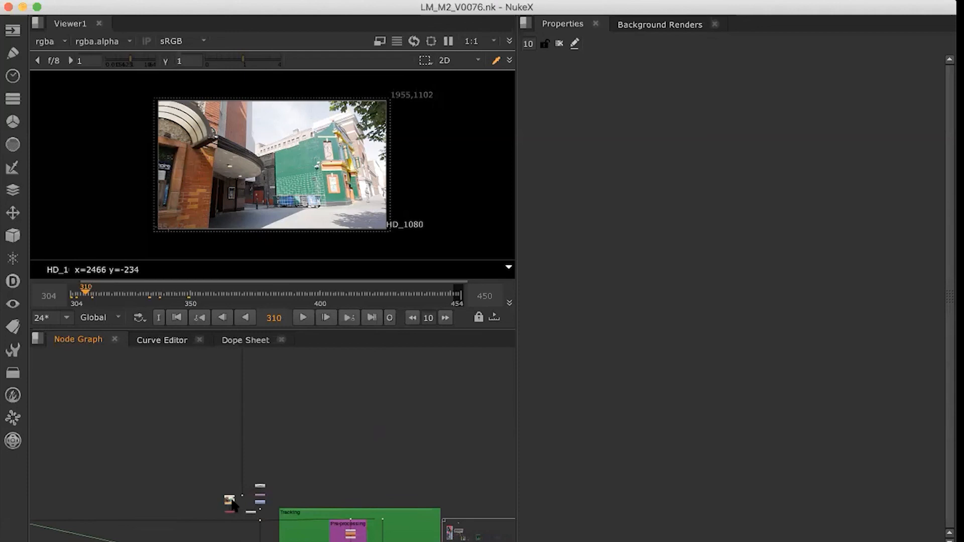
{"action": "key", "text": "1"}
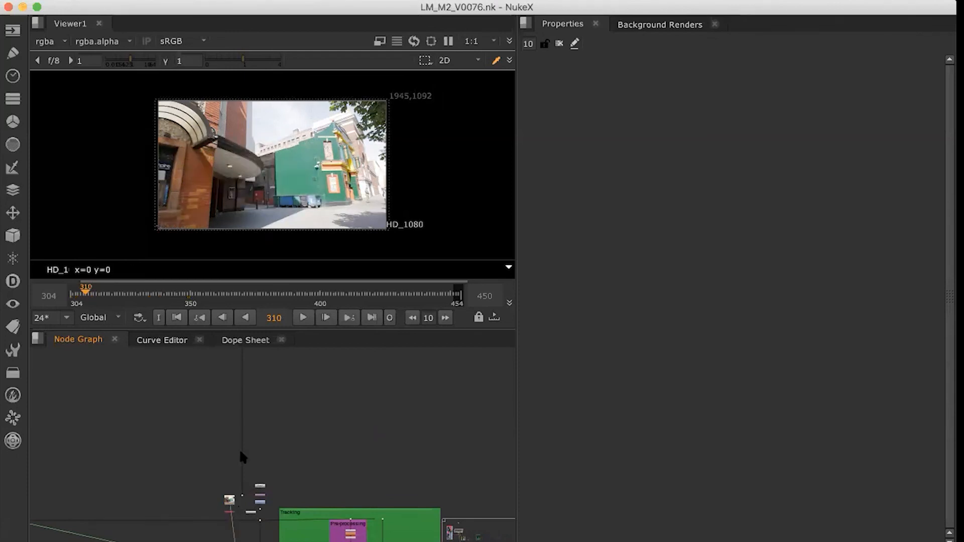
{"action": "left_click", "coordinate": [303, 317]}
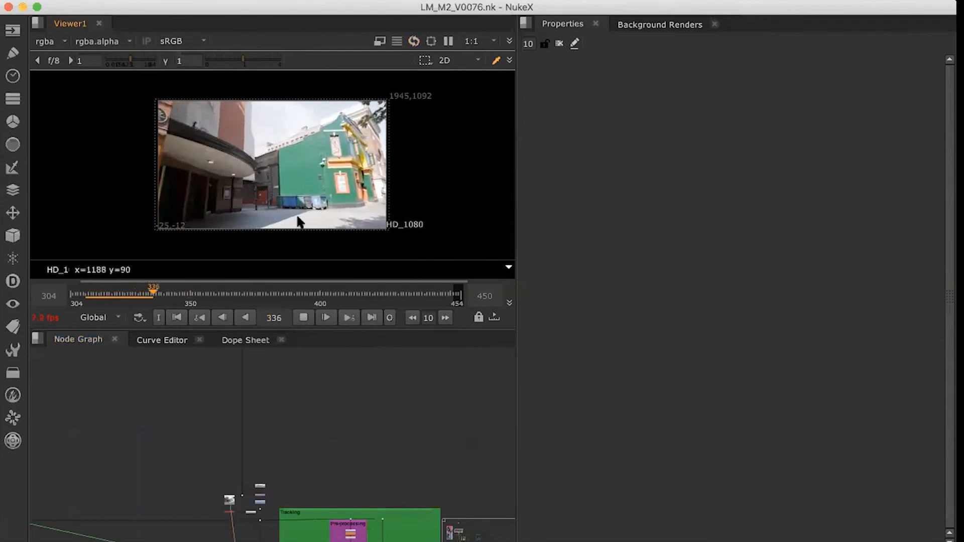
{"action": "key", "text": "space"}
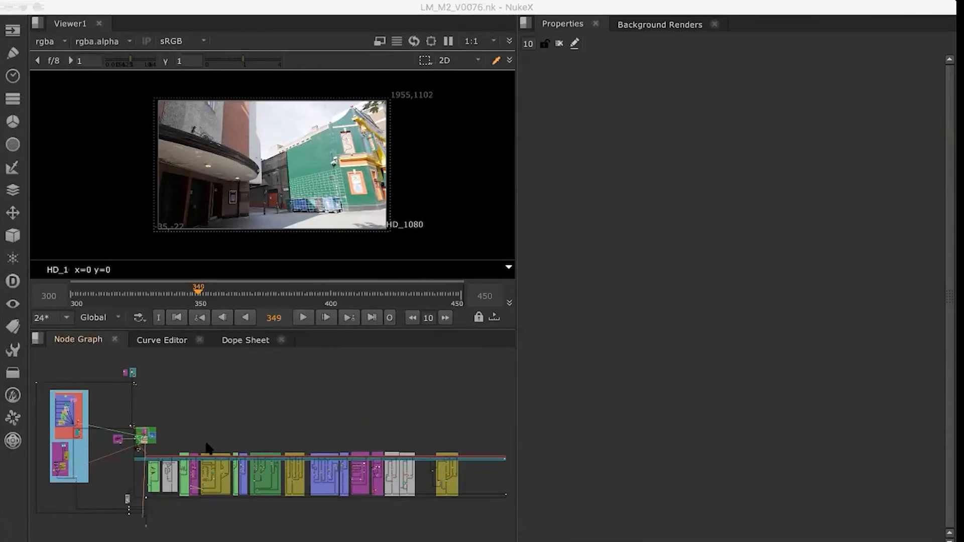
Enable the disabled Read9 node above Write7 at the end of the script
{"action": "scroll", "coordinate": [206, 444], "scroll_direction": "up", "scroll_amount": 5}
{"action": "middle_click_drag", "start_coordinate": [213, 405], "coordinate": [157, 295]}
{"action": "middle_click_drag", "start_coordinate": [220, 469], "coordinate": [450, 478]}
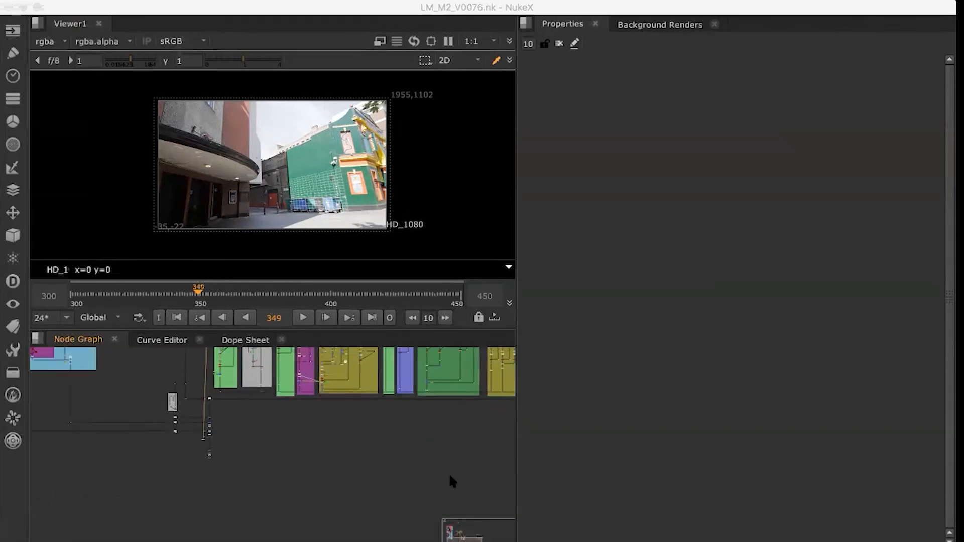
{"action": "middle_click_drag", "start_coordinate": [236, 450], "coordinate": [261, 477]}
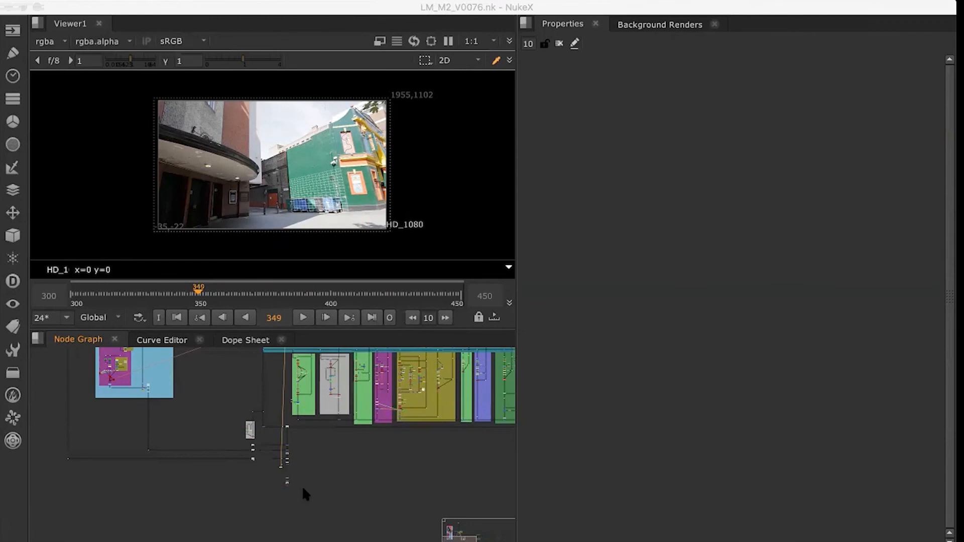
{"action": "key", "text": "f"}
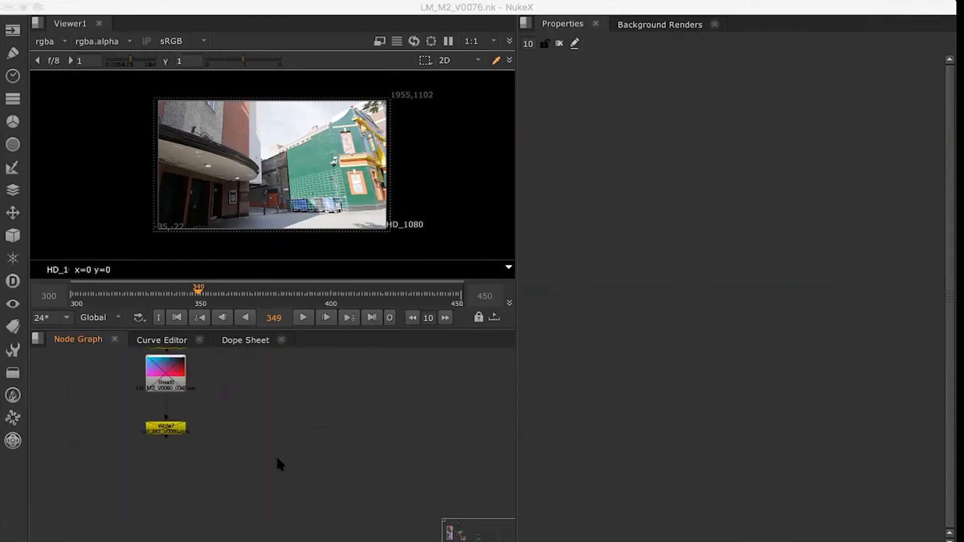
{"action": "left_click", "coordinate": [175, 391]}
{"action": "key", "text": "d"}
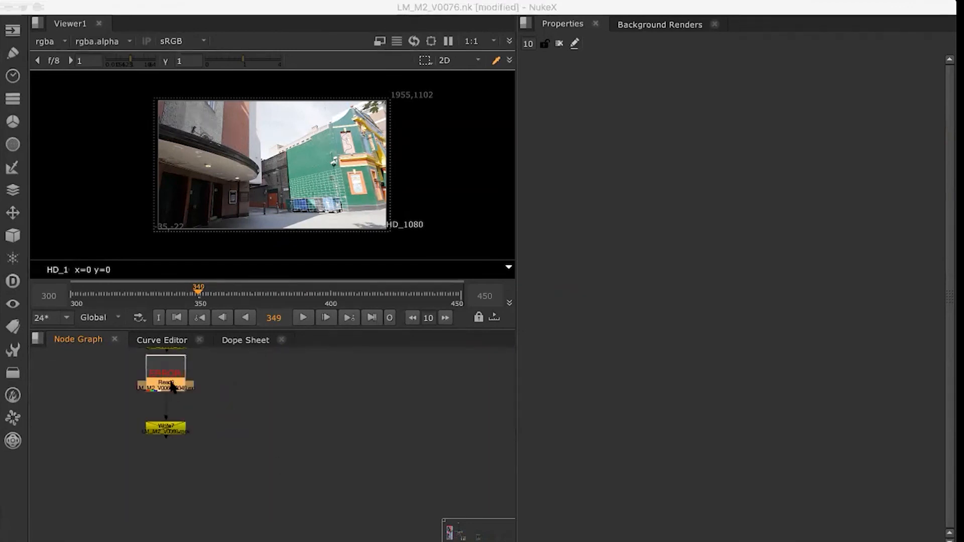
Display the crop node above the two Write nodes through the viewer's second input
{"action": "middle_click_drag", "start_coordinate": [226, 398], "coordinate": [282, 487]}
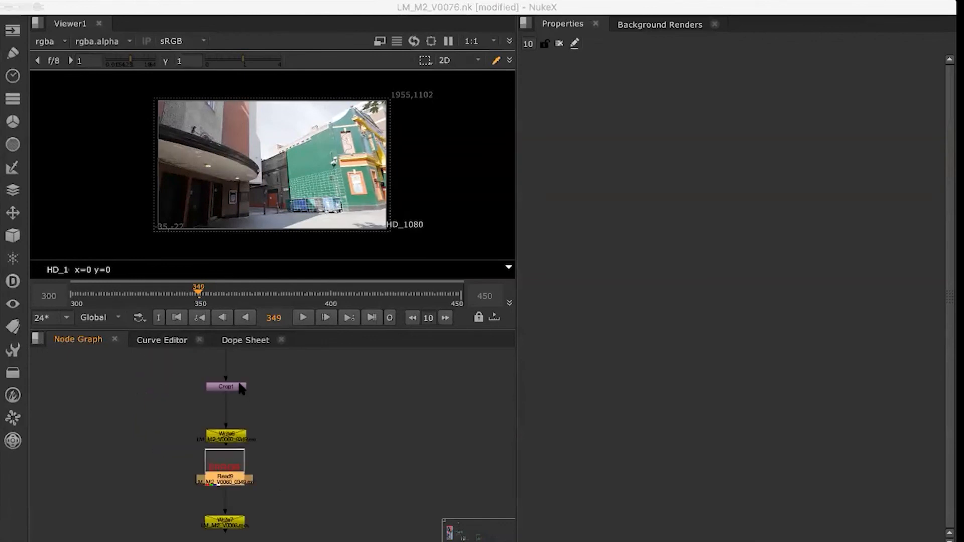
{"action": "middle_click_drag", "start_coordinate": [241, 387], "coordinate": [244, 475]}
{"action": "left_click", "coordinate": [239, 480]}
{"action": "key", "text": "2"}
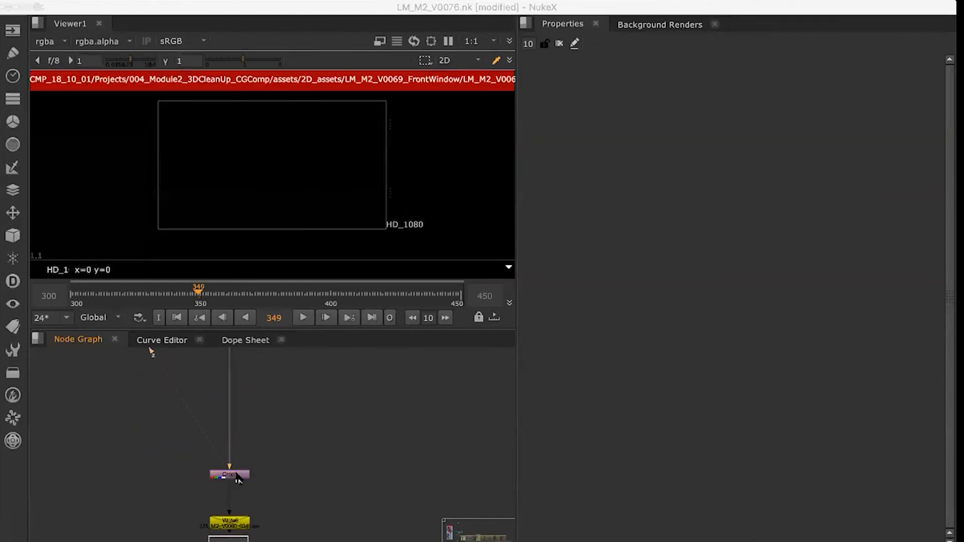
Trace the main pipe upward from F_ReGrain1 to the junction below the first green and grey backdrops
{"action": "middle_click_drag", "start_coordinate": [374, 428], "coordinate": [391, 540]}
{"action": "middle_click_drag", "start_coordinate": [356, 405], "coordinate": [359, 513]}
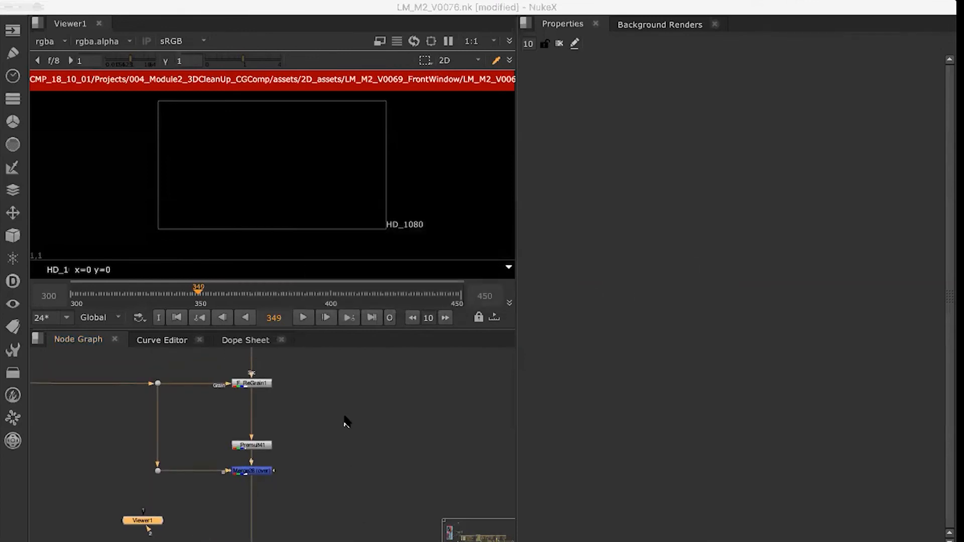
{"action": "middle_click_drag", "start_coordinate": [345, 418], "coordinate": [383, 515]}
{"action": "scroll", "coordinate": [384, 515], "scroll_direction": "down", "scroll_amount": 6}
{"action": "middle_click_drag", "start_coordinate": [276, 433], "coordinate": [250, 497]}
{"action": "middle_click_drag", "start_coordinate": [336, 451], "coordinate": [305, 456]}
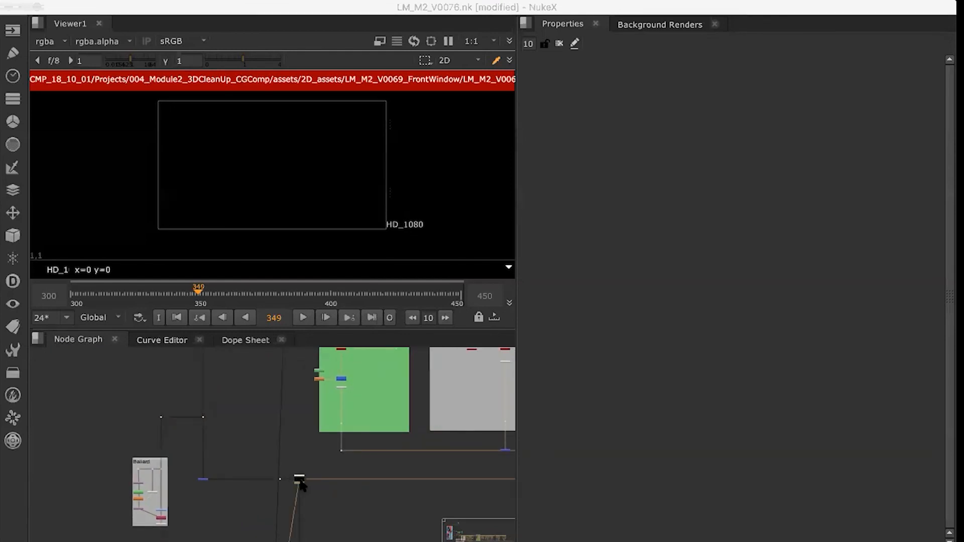
{"action": "middle_click_drag", "start_coordinate": [192, 443], "coordinate": [250, 540]}
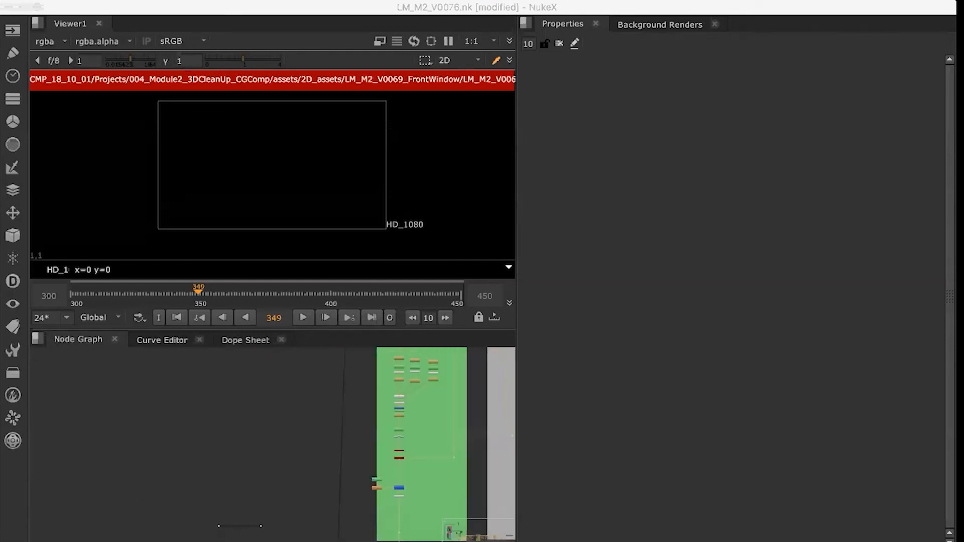
{"action": "middle_click_drag", "start_coordinate": [282, 420], "coordinate": [177, 502]}
{"action": "middle_click_drag", "start_coordinate": [465, 418], "coordinate": [332, 367]}
{"action": "middle_click_drag", "start_coordinate": [494, 510], "coordinate": [224, 380]}
{"action": "middle_click_drag", "start_coordinate": [329, 444], "coordinate": [393, 495]}
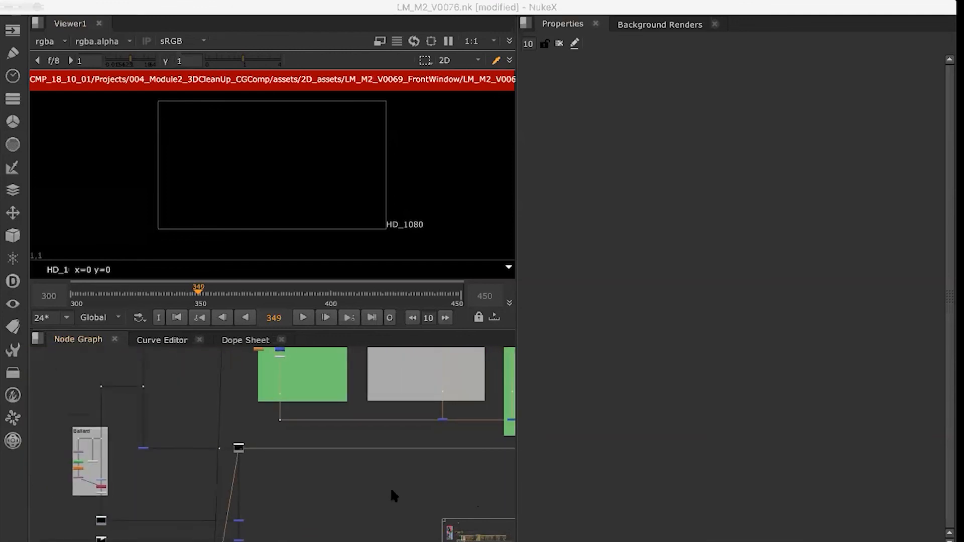
Compare the output of the merge before the main pipe with the merges closing the purple and Green Wall groups
{"action": "left_click", "coordinate": [143, 449], "text": "shift+super"}
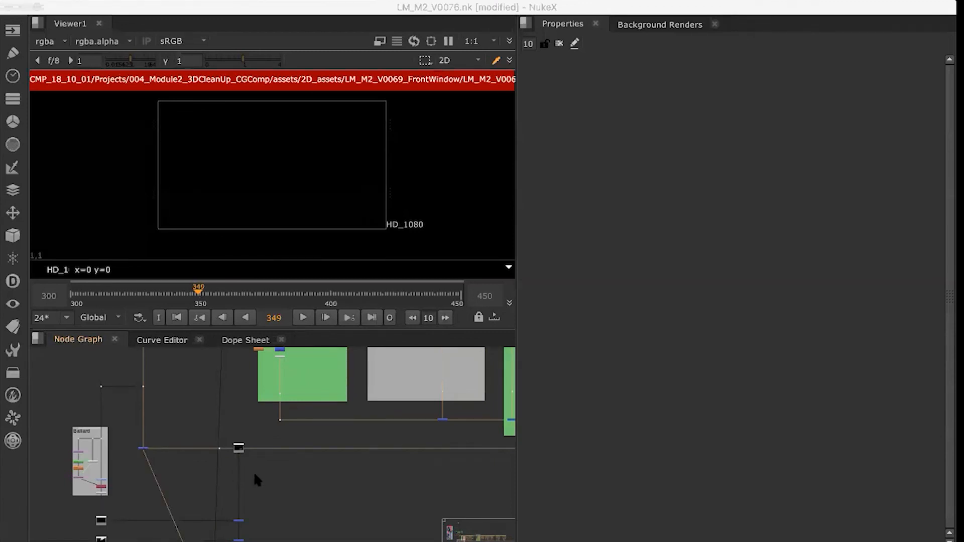
{"action": "middle_click_drag", "start_coordinate": [255, 474], "coordinate": [236, 480]}
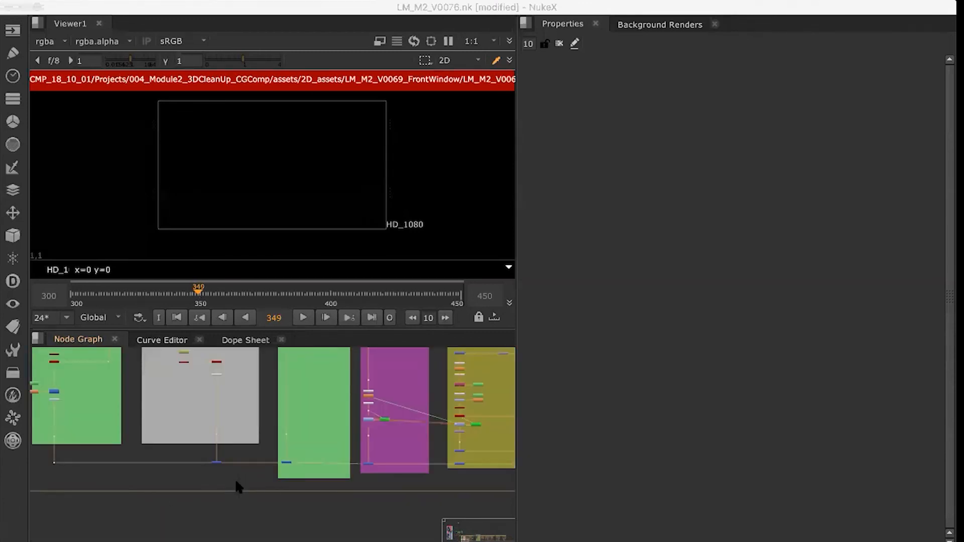
{"action": "left_click", "coordinate": [367, 463], "text": "shift+super"}
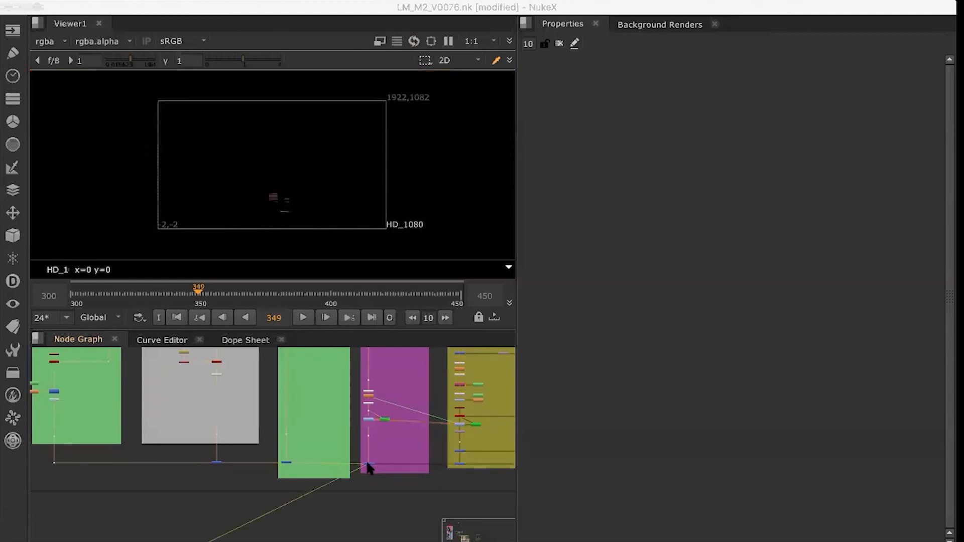
{"action": "scroll", "coordinate": [368, 468], "scroll_direction": "right", "scroll_amount": 5}
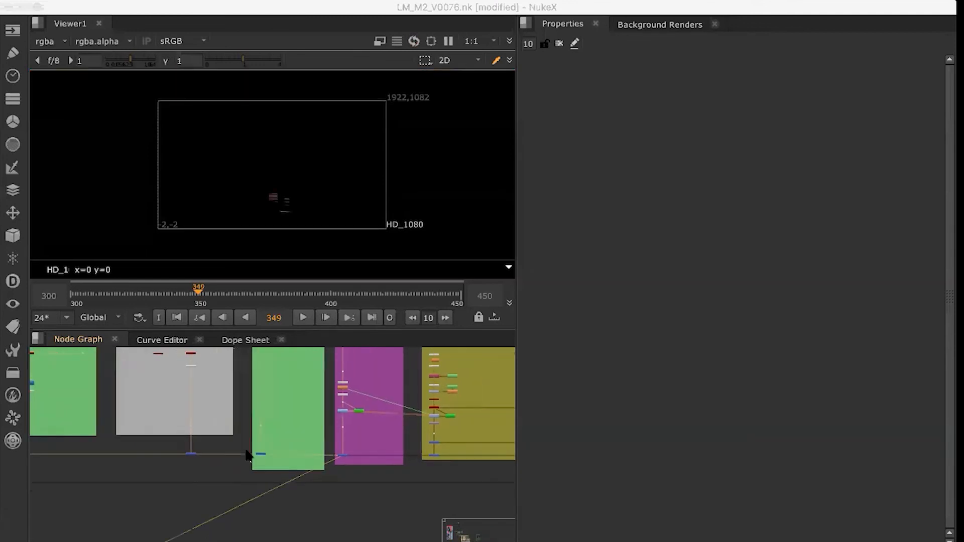
{"action": "left_click", "coordinate": [332, 454]}
{"action": "key", "text": "1"}
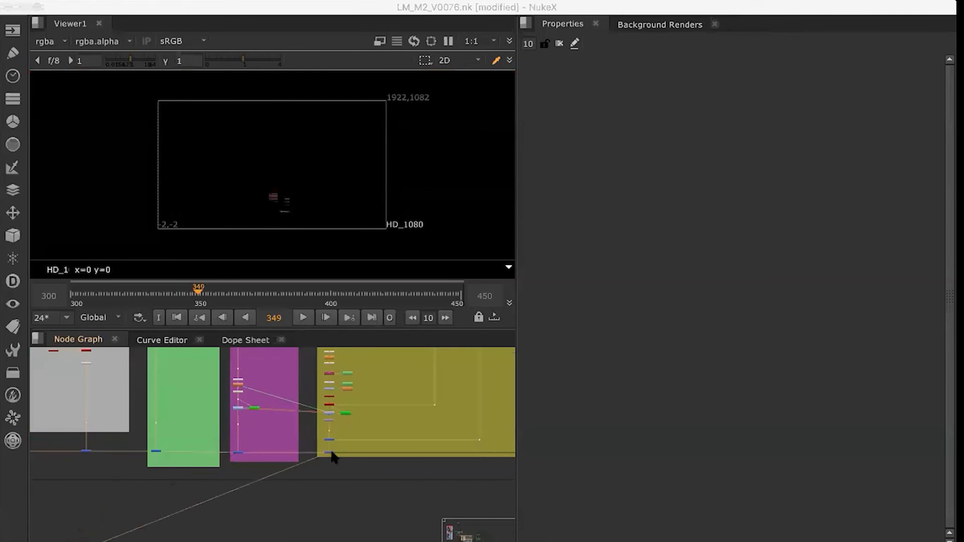
{"action": "scroll", "coordinate": [334, 457], "scroll_direction": "down", "scroll_amount": 5}
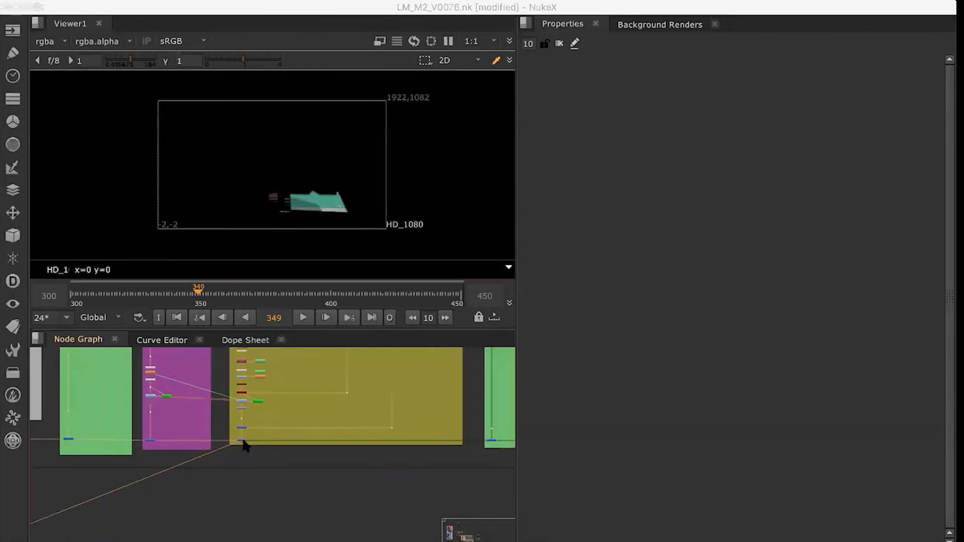
Examine the Bottom Window Remove group and display the lower red node that ends its right-hand branch
{"action": "middle_click_drag", "start_coordinate": [422, 452], "coordinate": [256, 453]}
{"action": "middle_click_drag", "start_coordinate": [394, 460], "coordinate": [254, 447]}
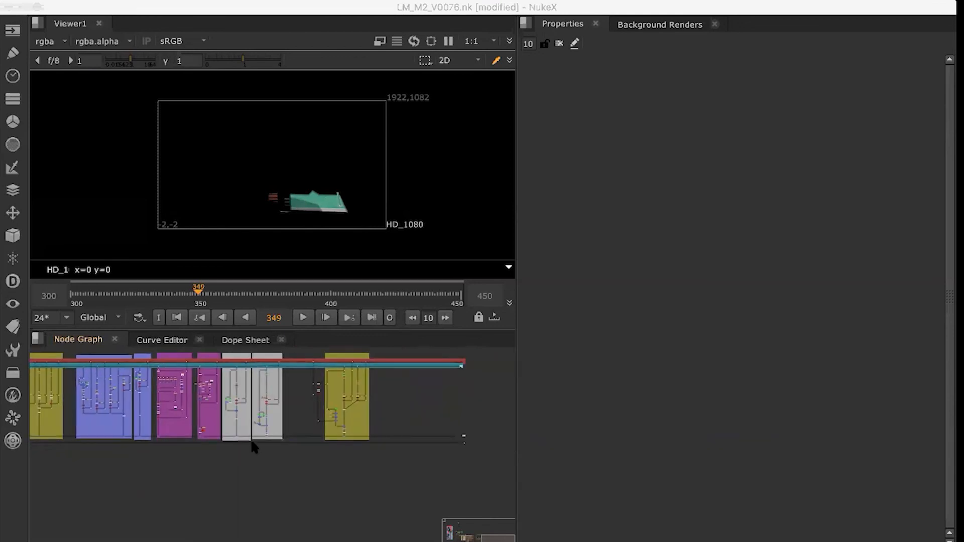
{"action": "scroll", "coordinate": [350, 364], "scroll_direction": "up", "scroll_amount": 8}
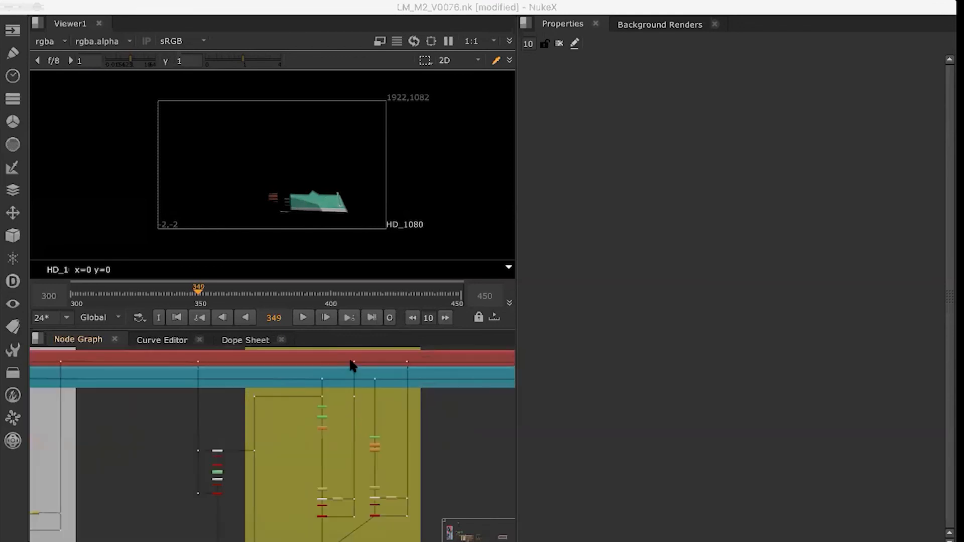
{"action": "middle_click_drag", "start_coordinate": [351, 367], "coordinate": [447, 450]}
{"action": "middle_click_drag", "start_coordinate": [338, 403], "coordinate": [271, 424]}
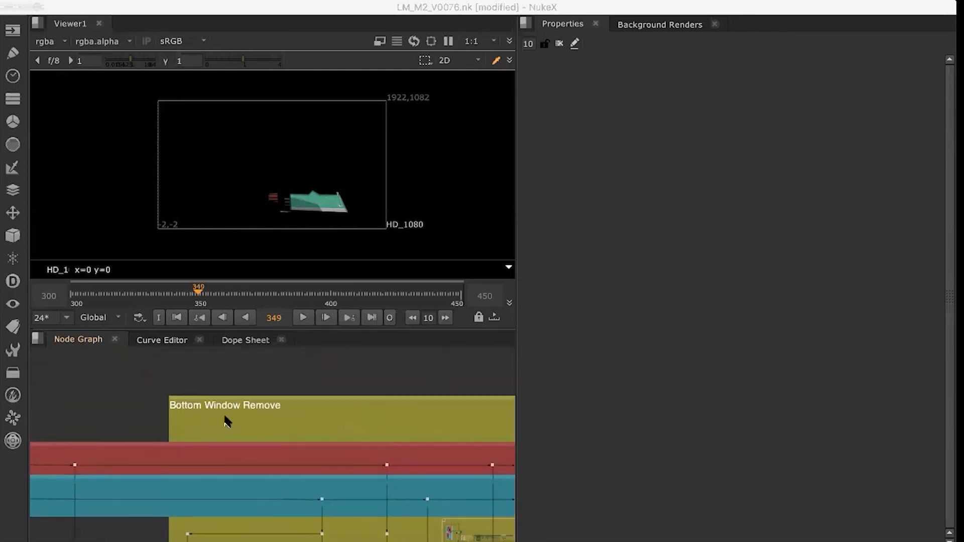
{"action": "middle_click_drag", "start_coordinate": [315, 465], "coordinate": [255, 363]}
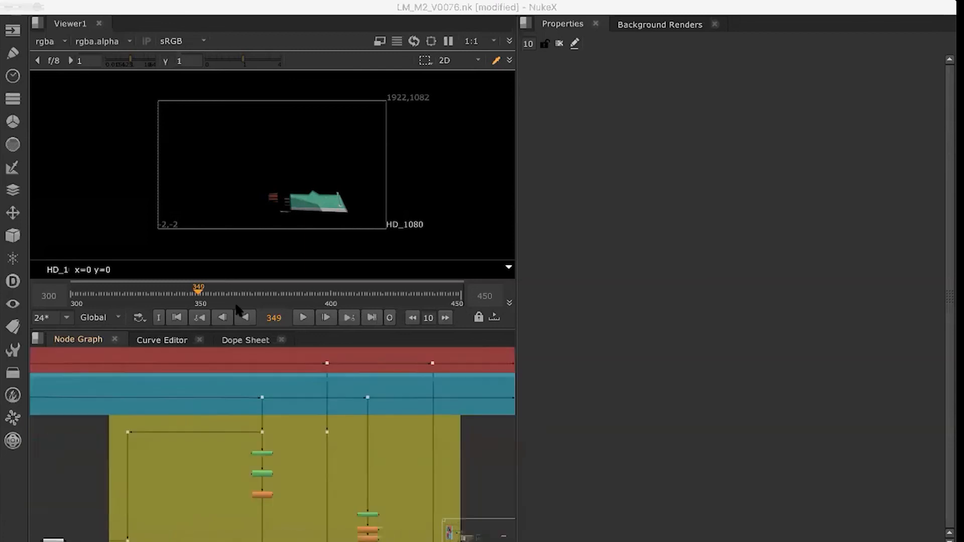
{"action": "middle_click_drag", "start_coordinate": [236, 306], "coordinate": [231, 302]}
{"action": "middle_click_drag", "start_coordinate": [329, 447], "coordinate": [282, 301]}
{"action": "middle_click_drag", "start_coordinate": [294, 449], "coordinate": [298, 447]}
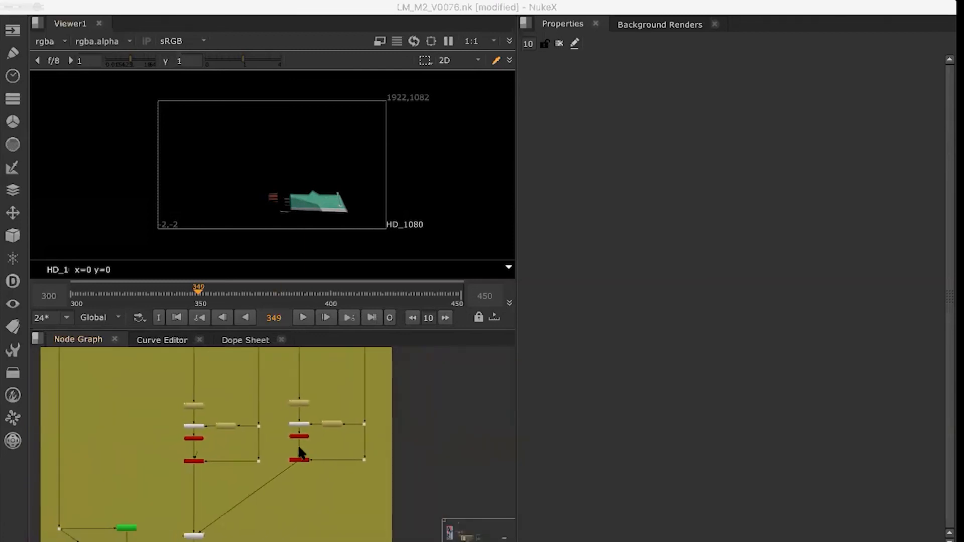
{"action": "left_click", "coordinate": [300, 461]}
{"action": "key", "text": "1"}
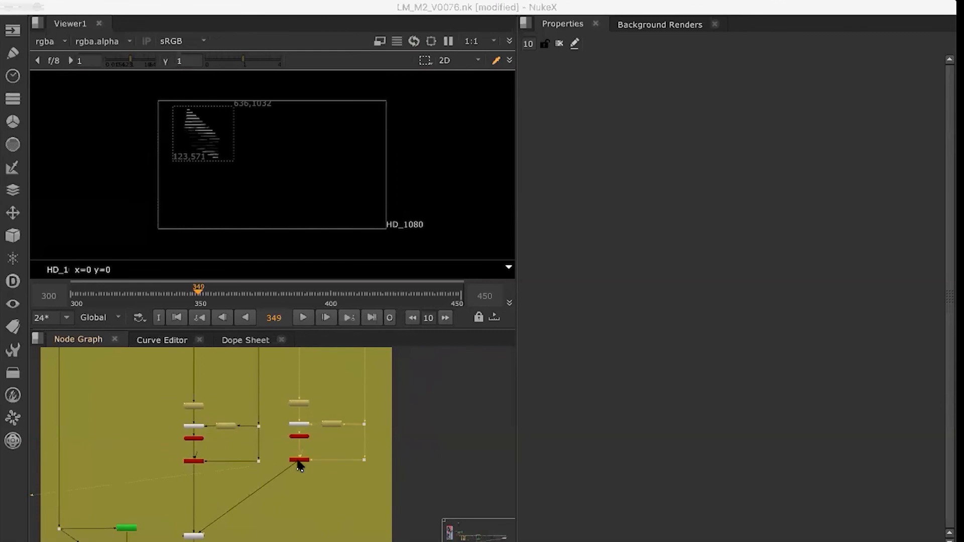
Display the blue merge where the two branches of Bottom Window Remove join and follow the nodes around it
{"action": "middle_click_drag", "start_coordinate": [322, 468], "coordinate": [434, 420]}
{"action": "middle_click_drag", "start_coordinate": [266, 523], "coordinate": [357, 404]}
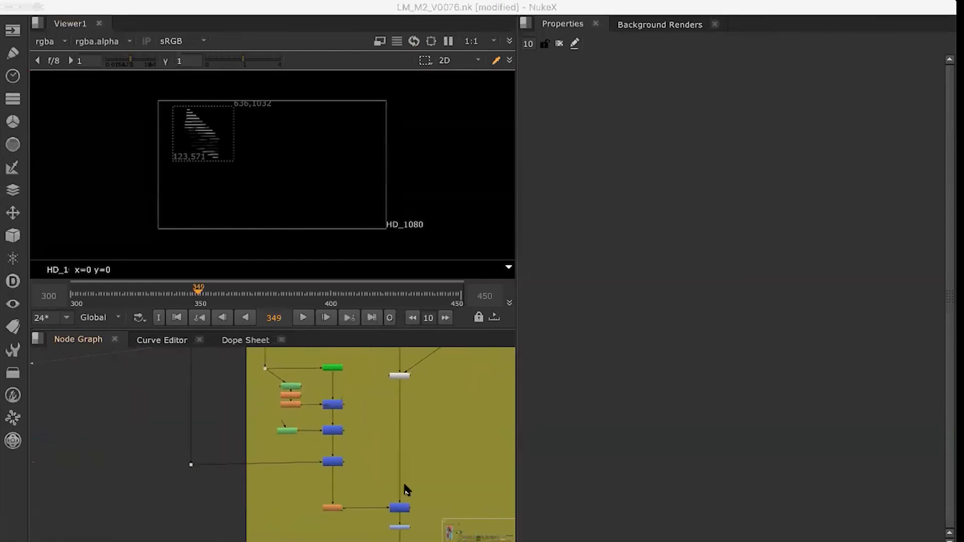
{"action": "left_click", "coordinate": [406, 509]}
{"action": "key", "text": "1"}
{"action": "middle_click_drag", "start_coordinate": [405, 508], "coordinate": [510, 285]}
{"action": "middle_click_drag", "start_coordinate": [486, 470], "coordinate": [511, 493]}
{"action": "middle_click_drag", "start_coordinate": [103, 410], "coordinate": [317, 510]}
{"action": "key", "text": "1"}
{"action": "left_click", "coordinate": [288, 472]}
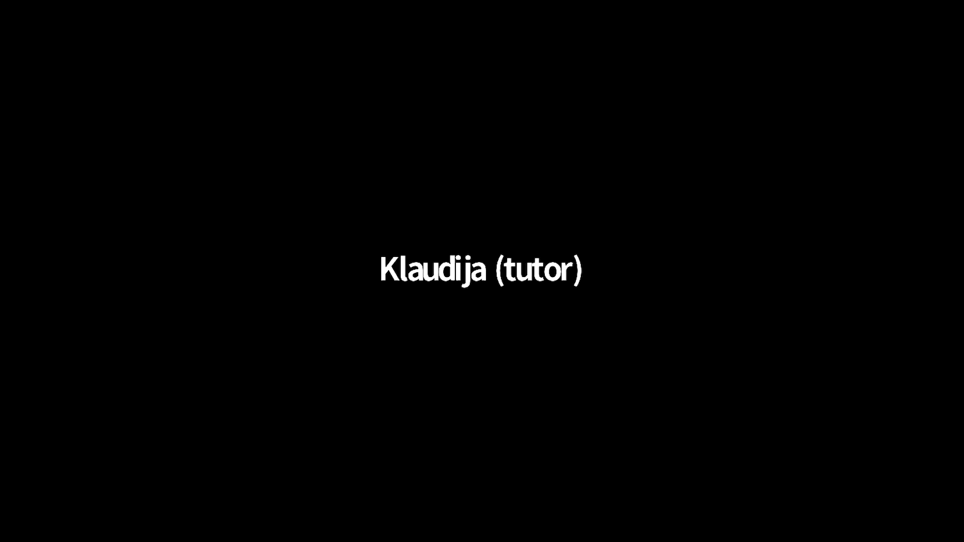